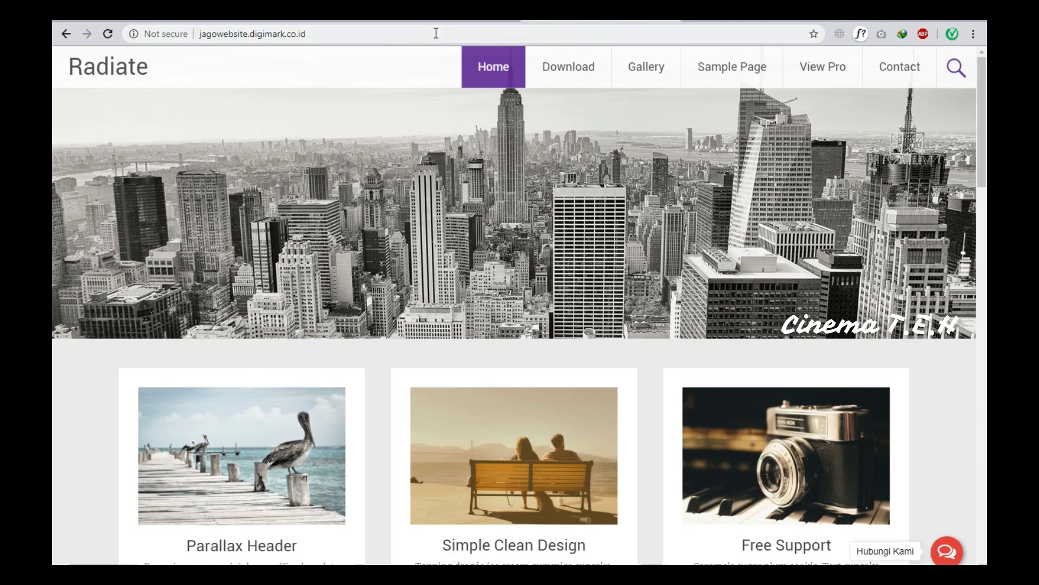
Load the site's /wp-admin login page.
click(436, 33)
click(439, 33)
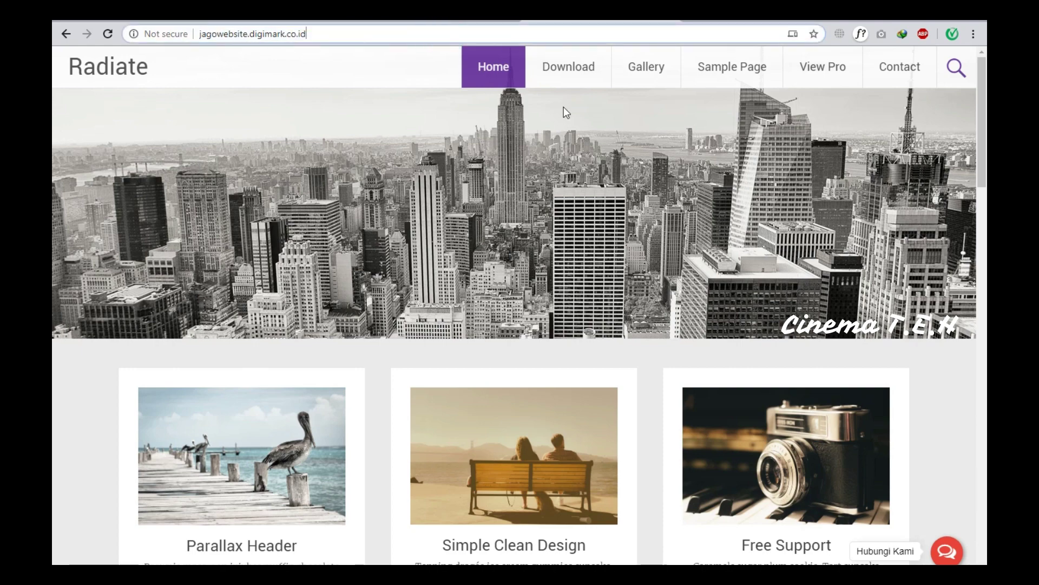
text(/wp-ad)
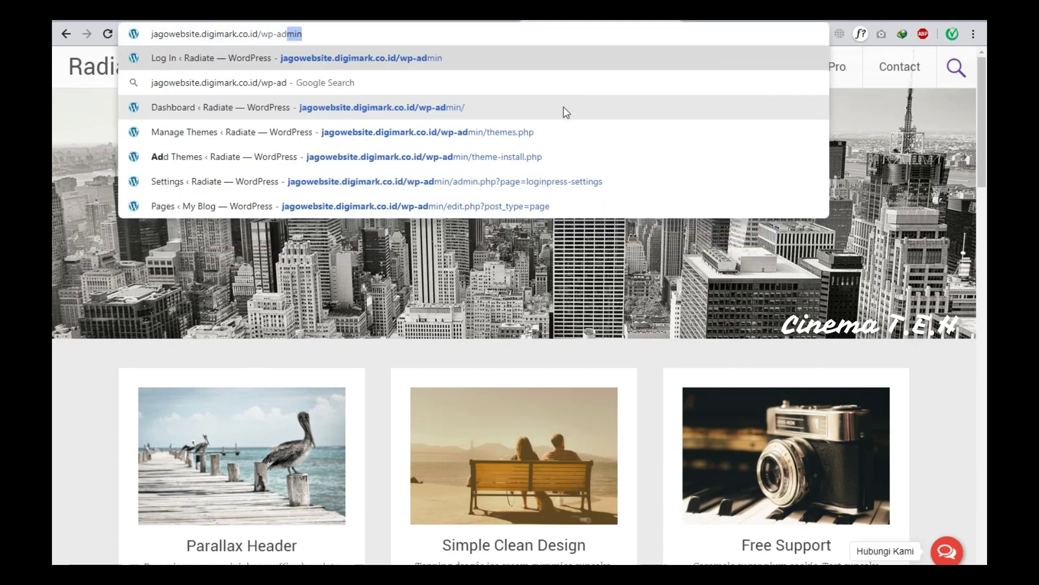
text(min)
key(Return)
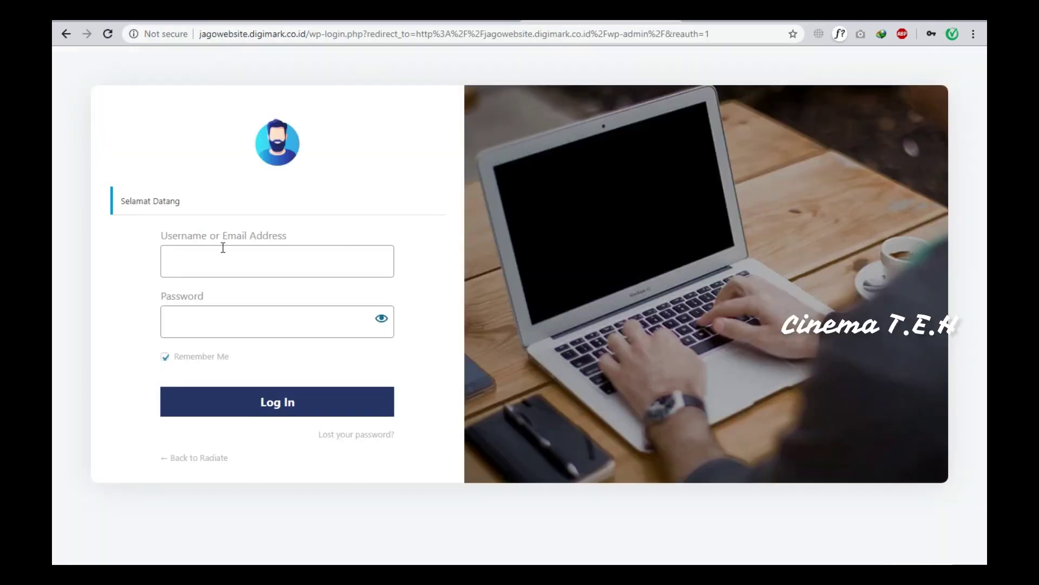
Log in with the saved admin credentials to reach the Dashboard.
click(215, 265)
text(admin)
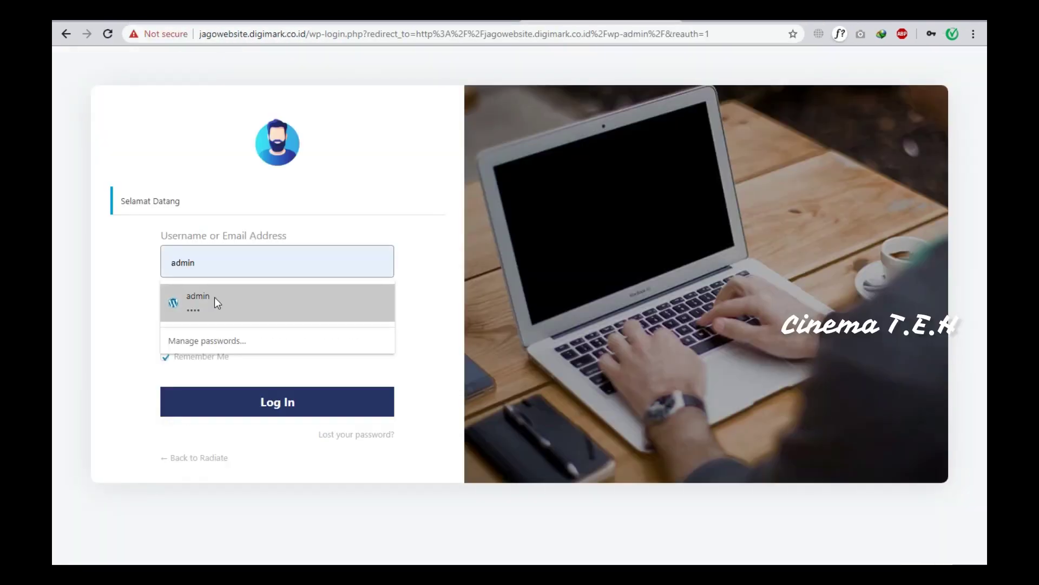
click(214, 297)
click(262, 401)
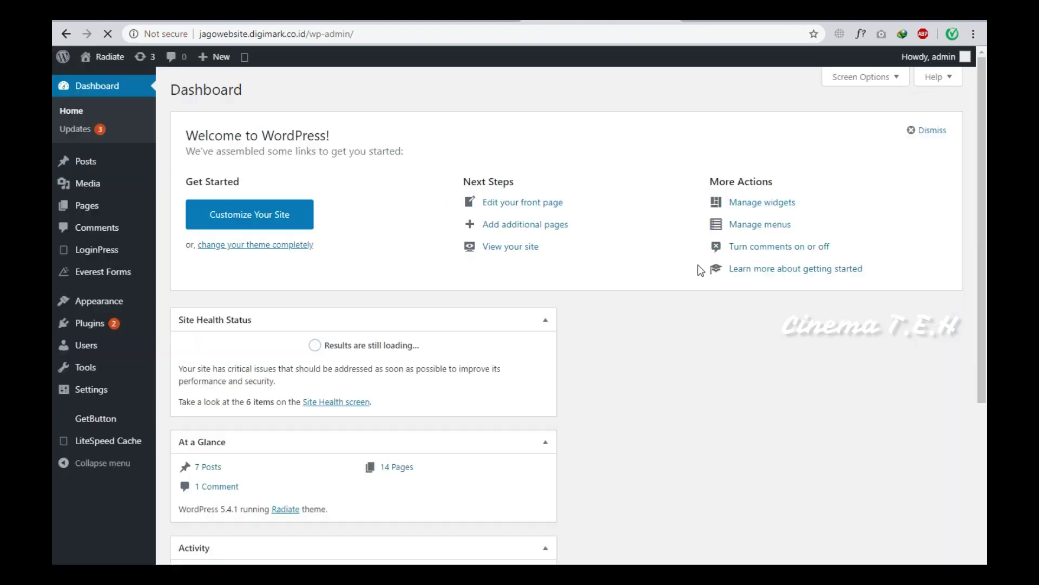
Open Appearance > Themes > Add New and show the Popular themes.
mouse_move(124, 306)
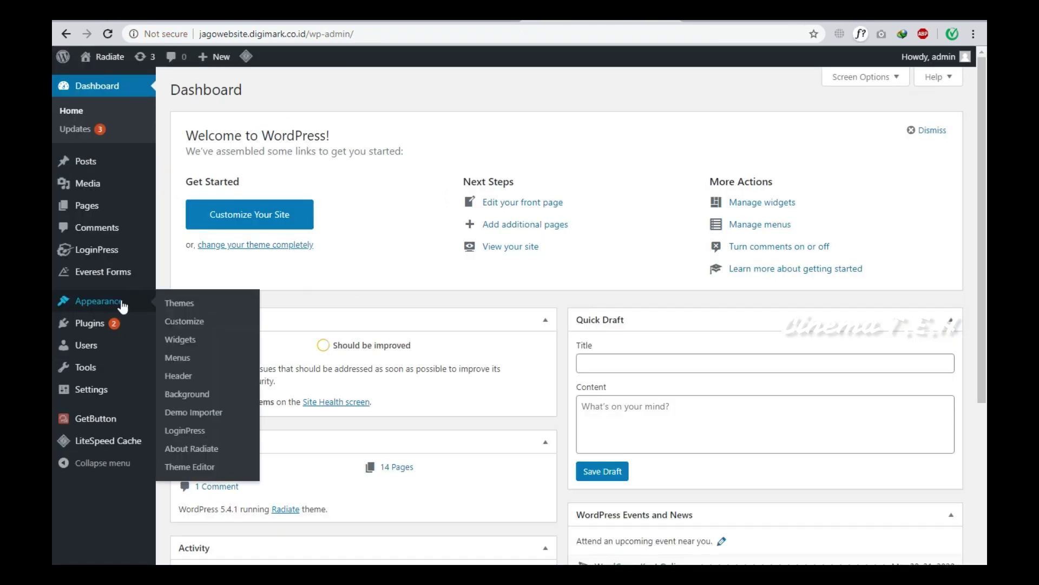
click(191, 307)
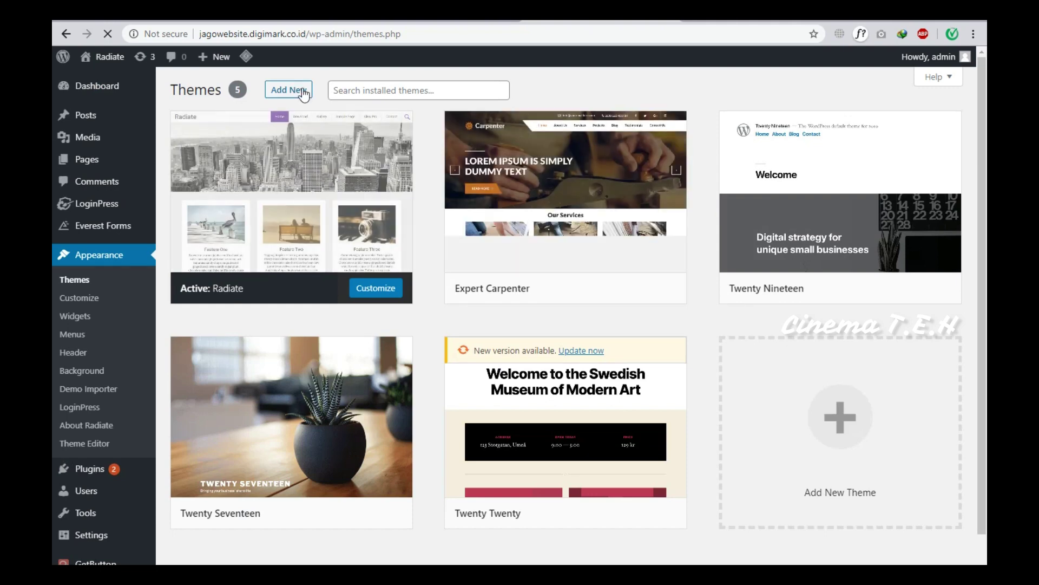
click(304, 94)
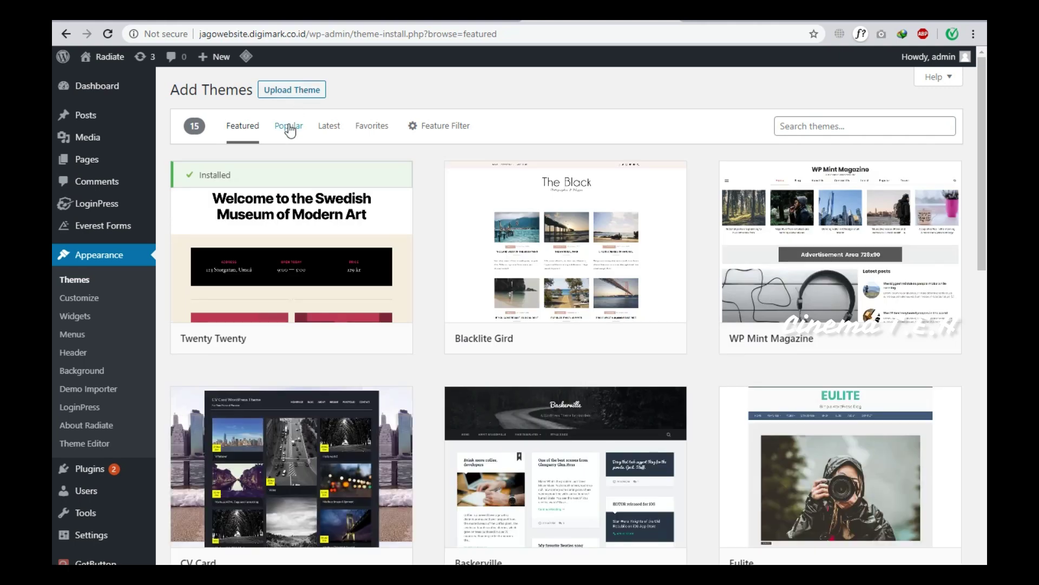
click(288, 127)
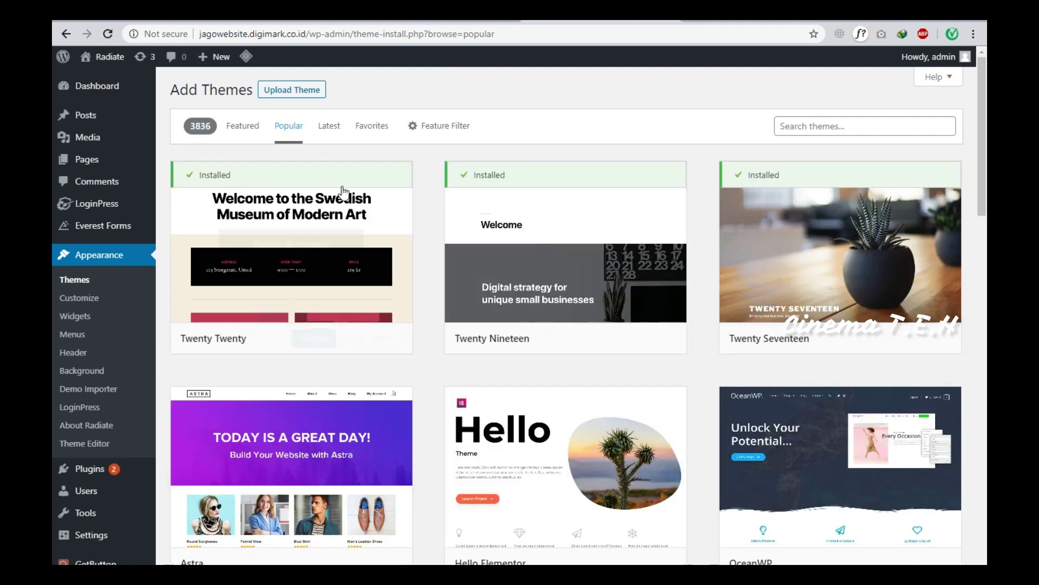
Browse the popular themes list and search the library for 'astra'.
scroll(346, 200, down, 4)
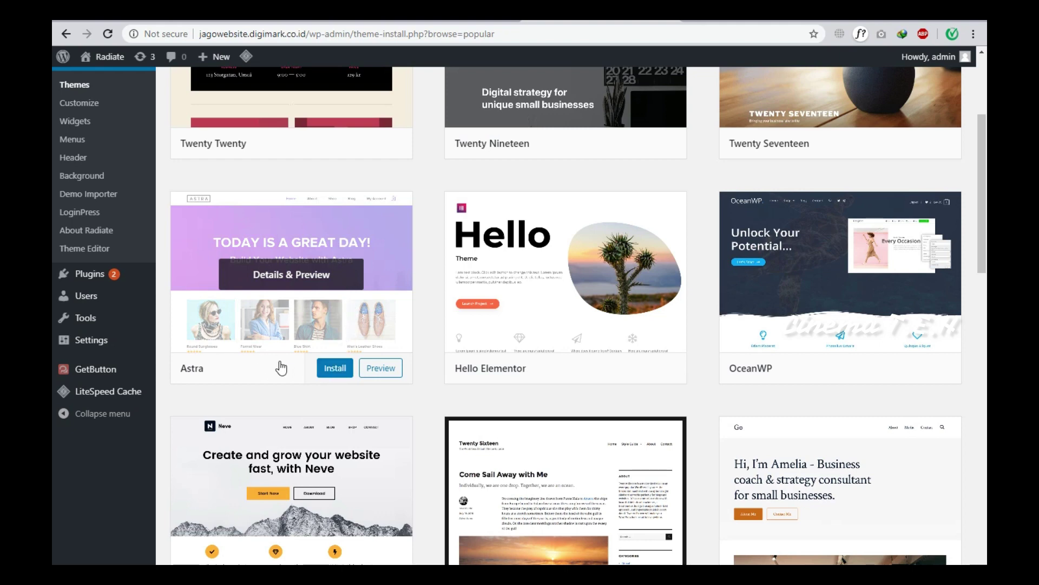
scroll(781, 280, up, 4)
click(826, 126)
text(as)
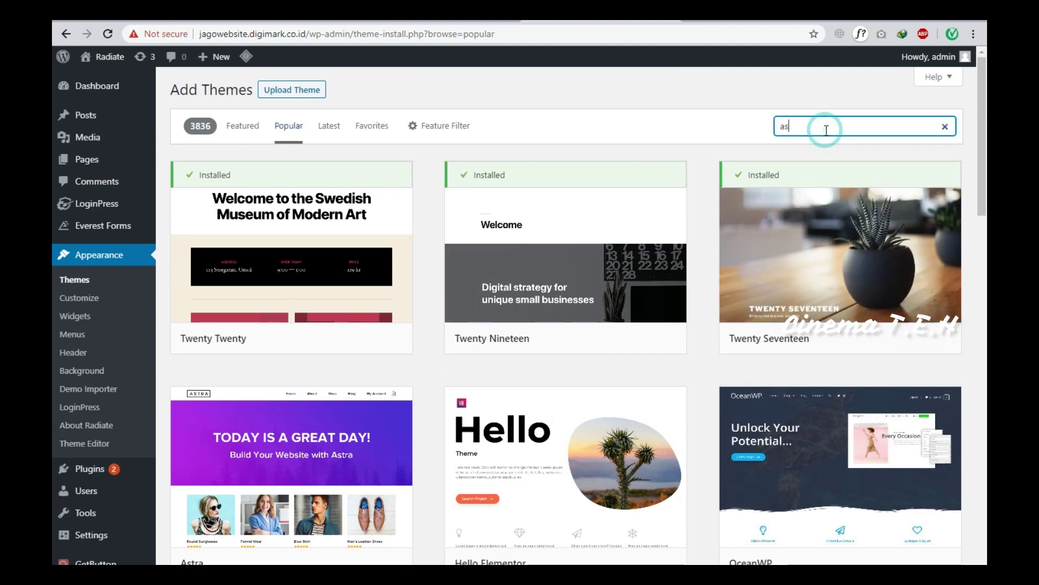
text(tra)
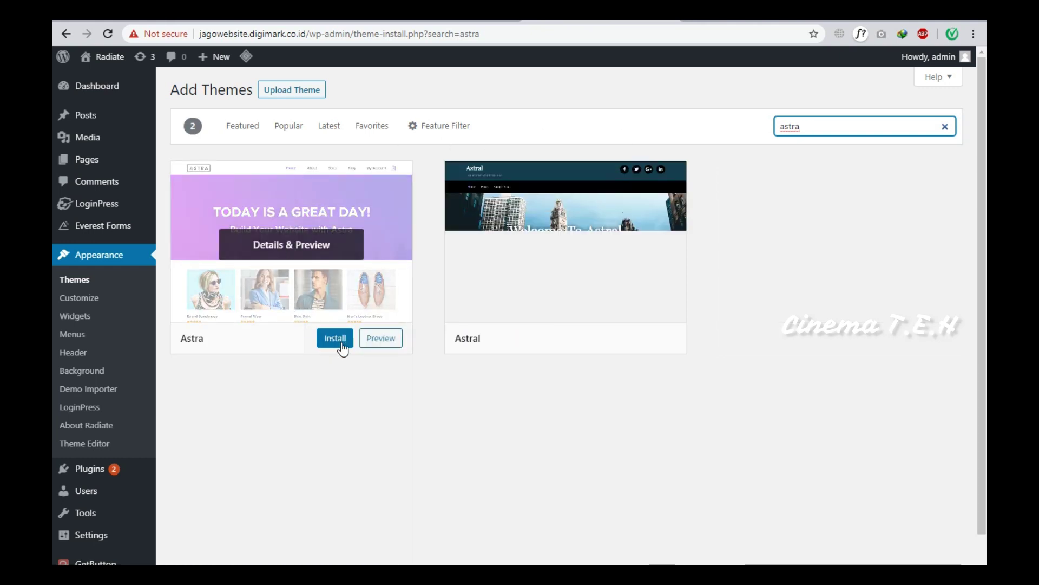
Install the Astra theme and activate it.
click(341, 345)
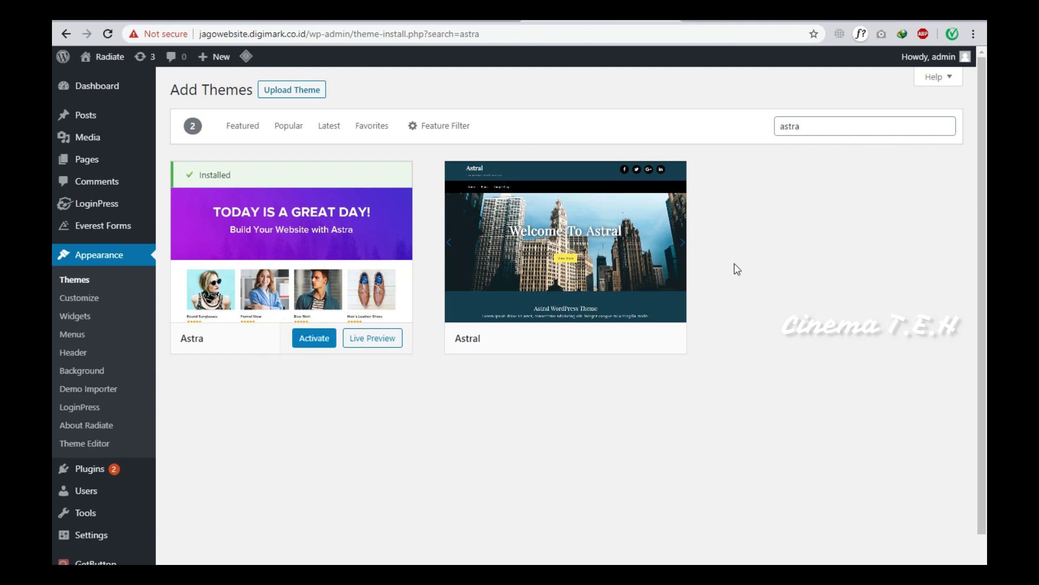
click(303, 345)
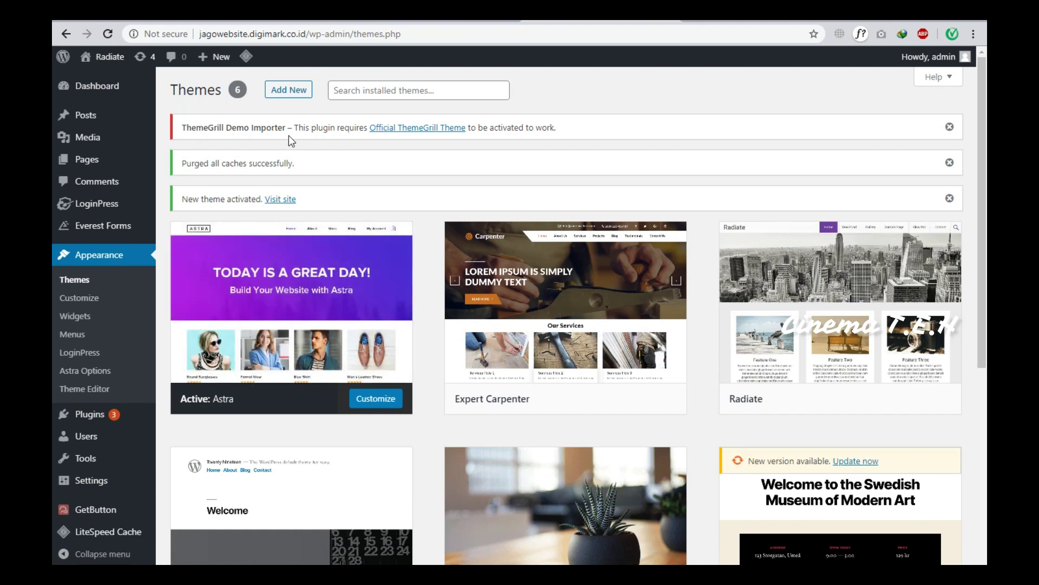
Check the ThemeGrill theme link and Demo Importer page, then return to the Dashboard.
mouse_move(214, 320)
click(394, 132)
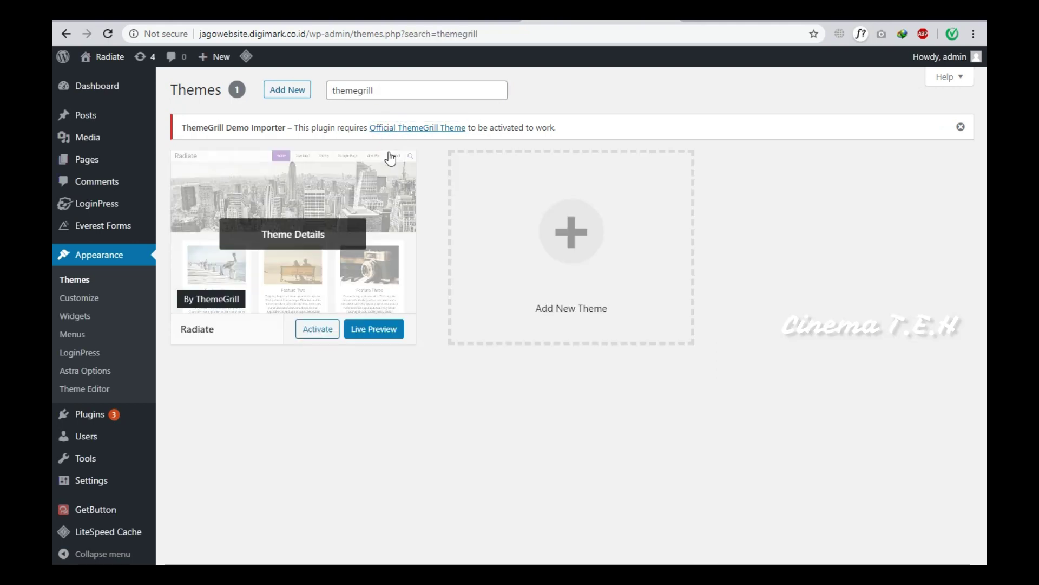
click(65, 34)
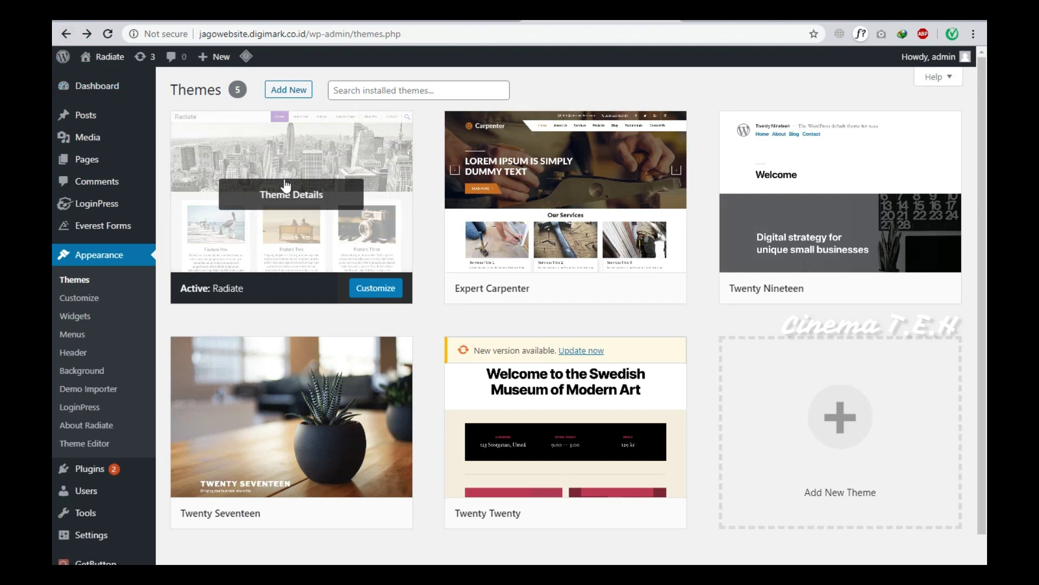
click(111, 387)
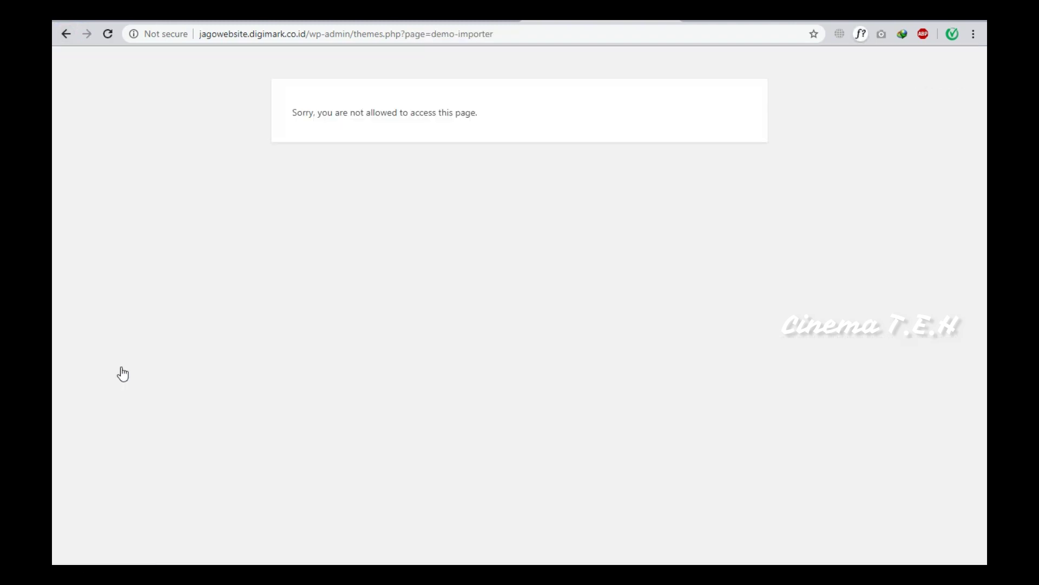
click(65, 35)
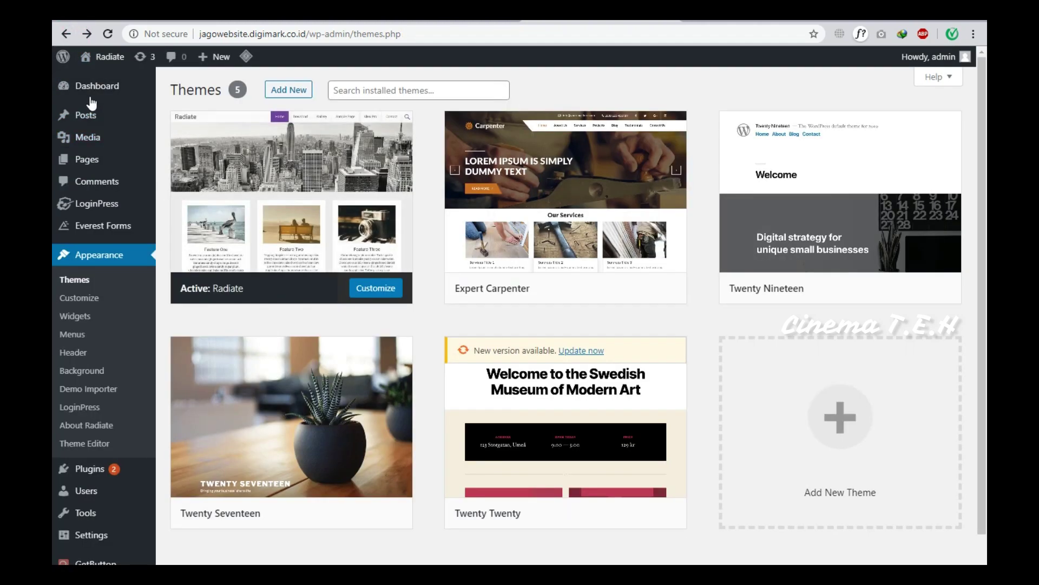
click(94, 100)
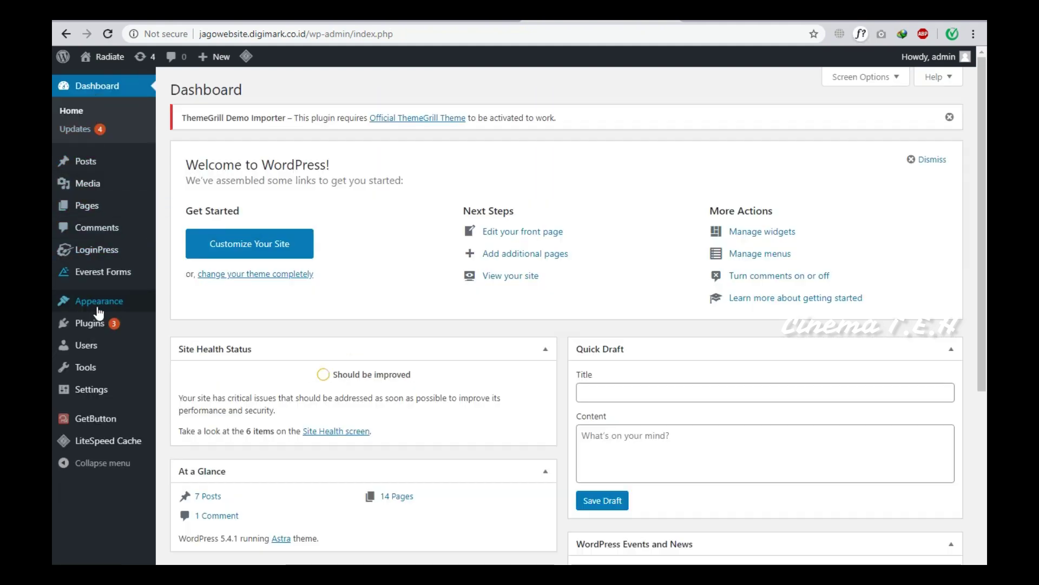
Open Appearance > Astra Options and dismiss the ThemeGrill plugin notice.
mouse_move(99, 313)
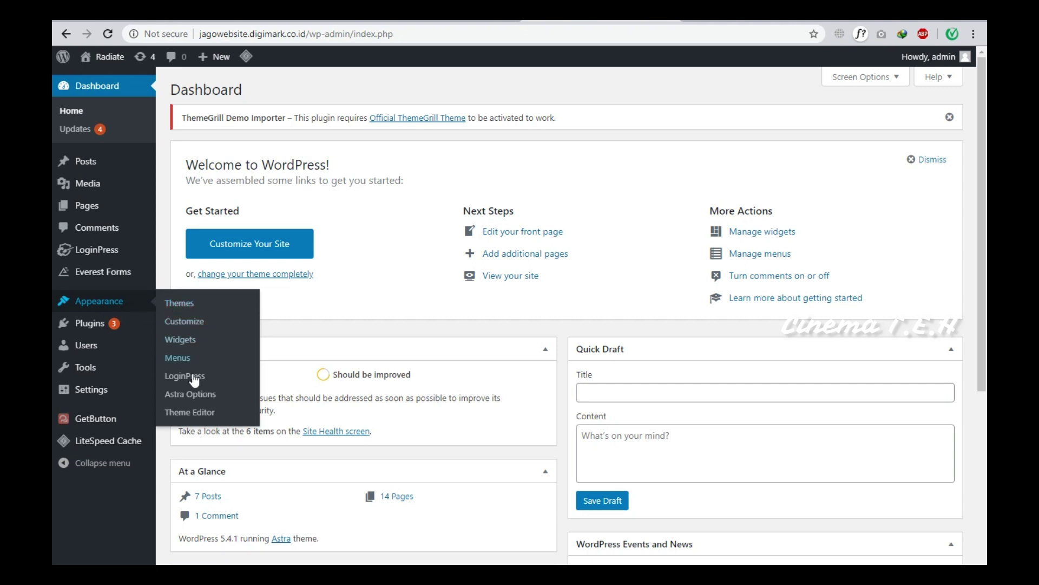
click(202, 394)
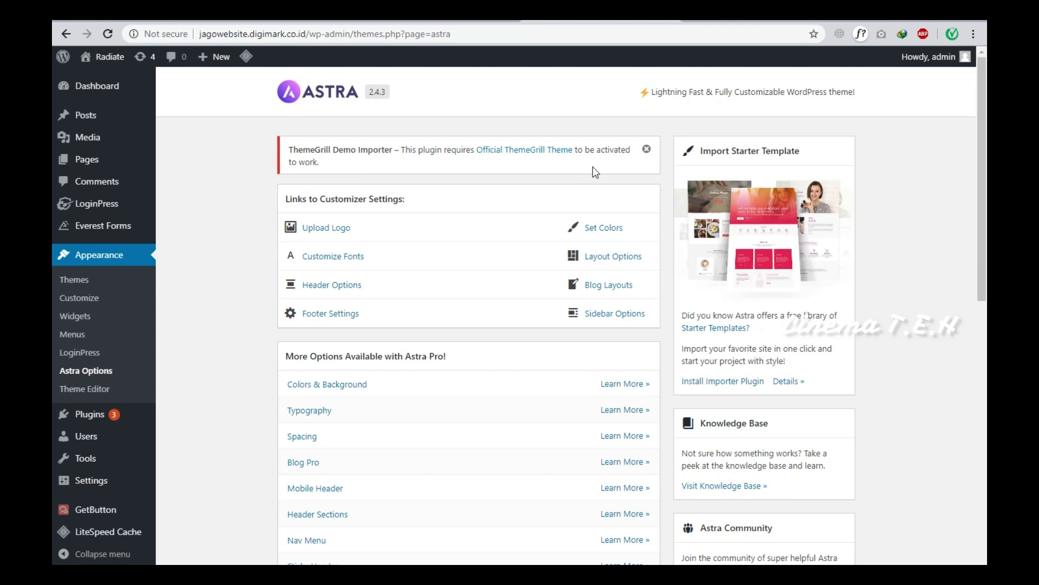
click(645, 149)
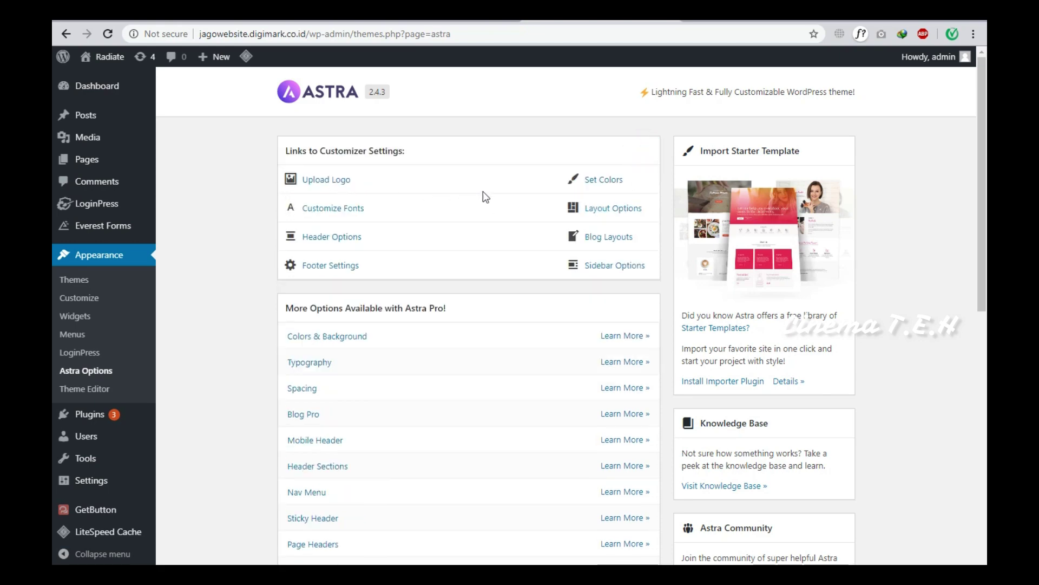
scroll(485, 226, down, 3)
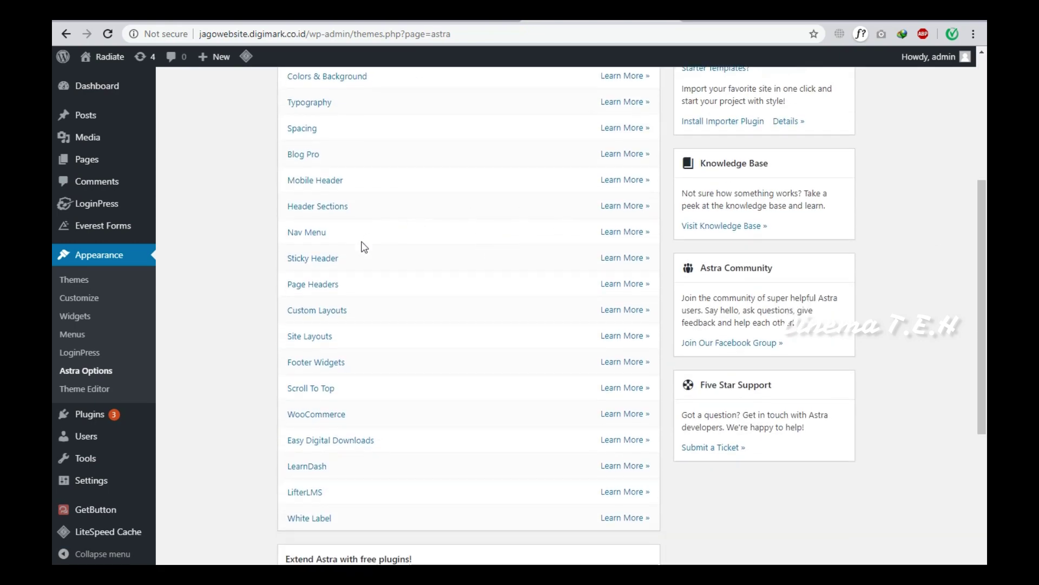
scroll(353, 266, up, 2)
scroll(353, 258, up, 2)
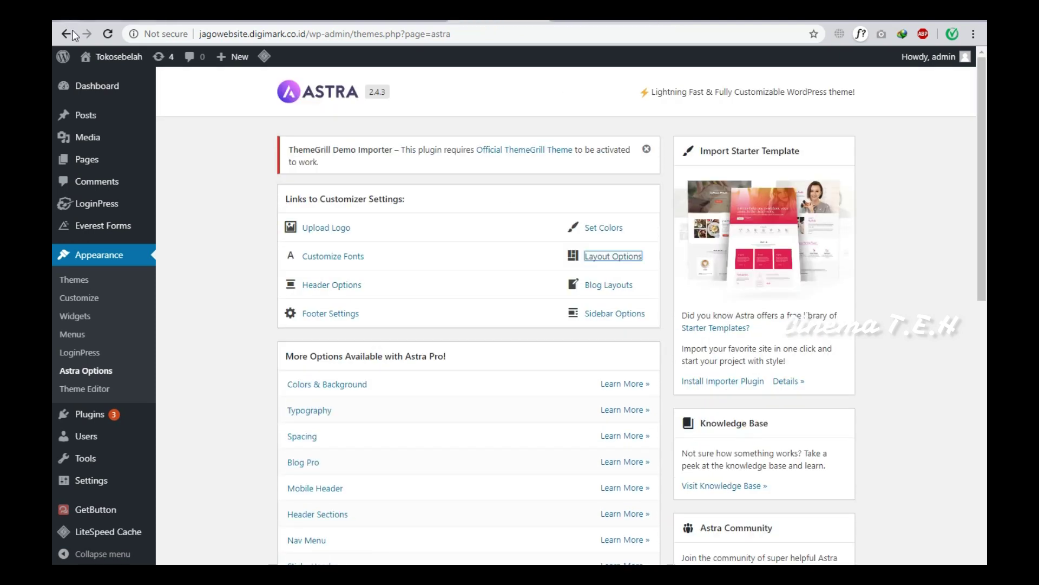
View the live Tokosebelah site in a new tab, then return to Astra Options.
mouse_move(111, 58)
right_click(115, 84)
click(157, 90)
key(ctrl+Tab)
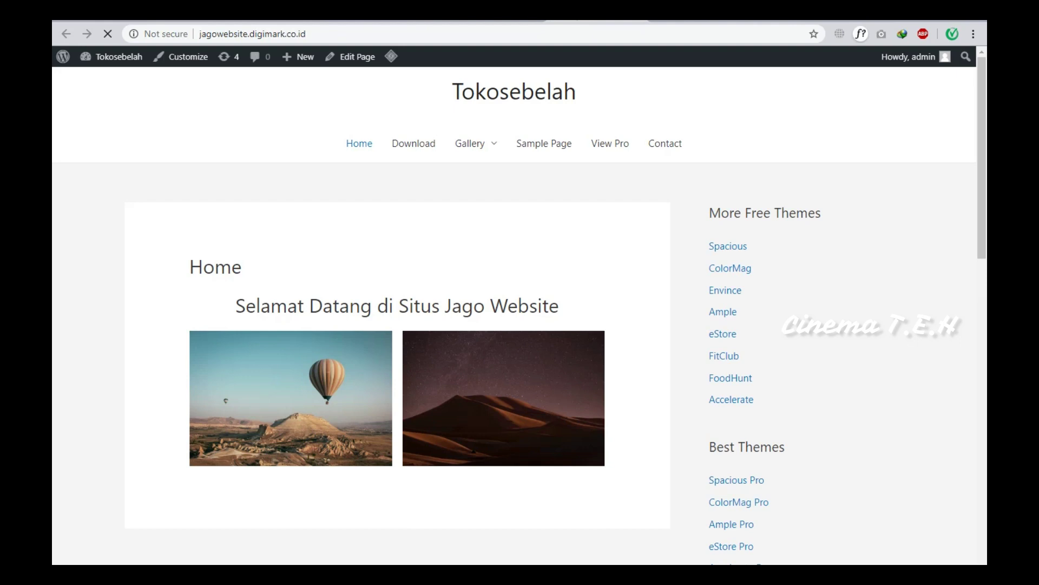
scroll(339, 271, down, 3)
scroll(328, 267, up, 3)
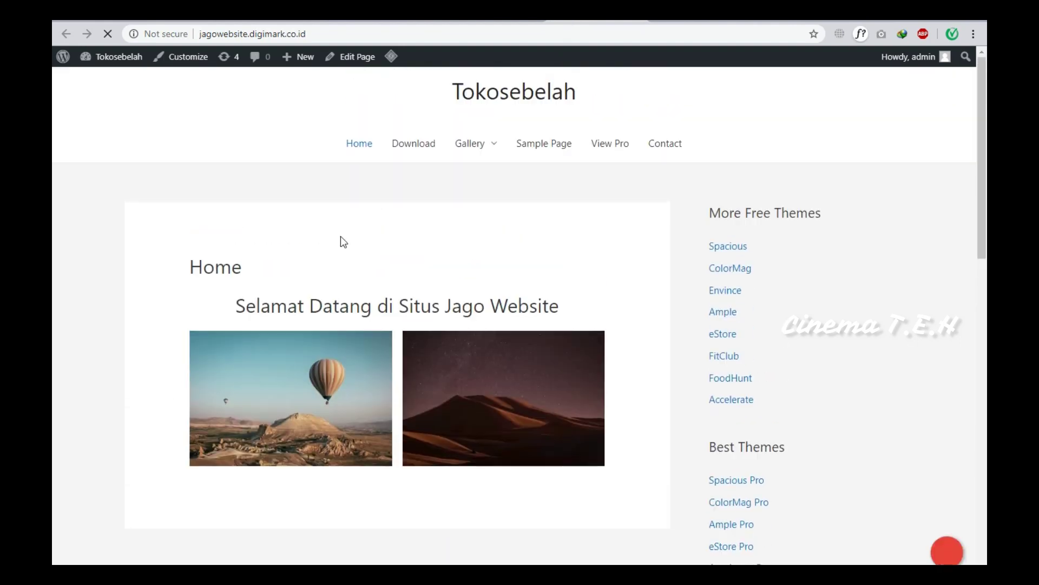
key(ctrl+shift+Tab)
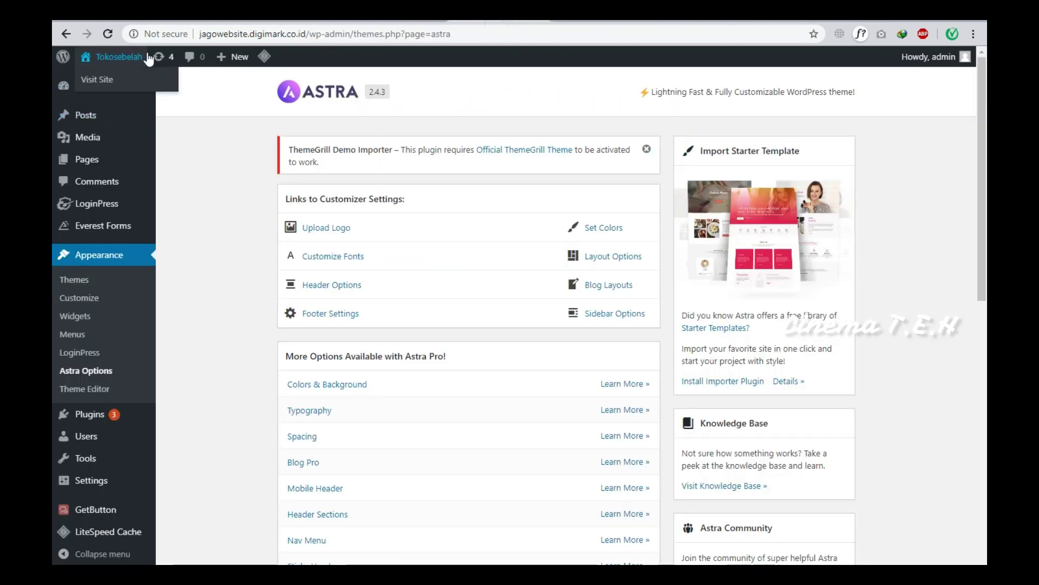
click(198, 261)
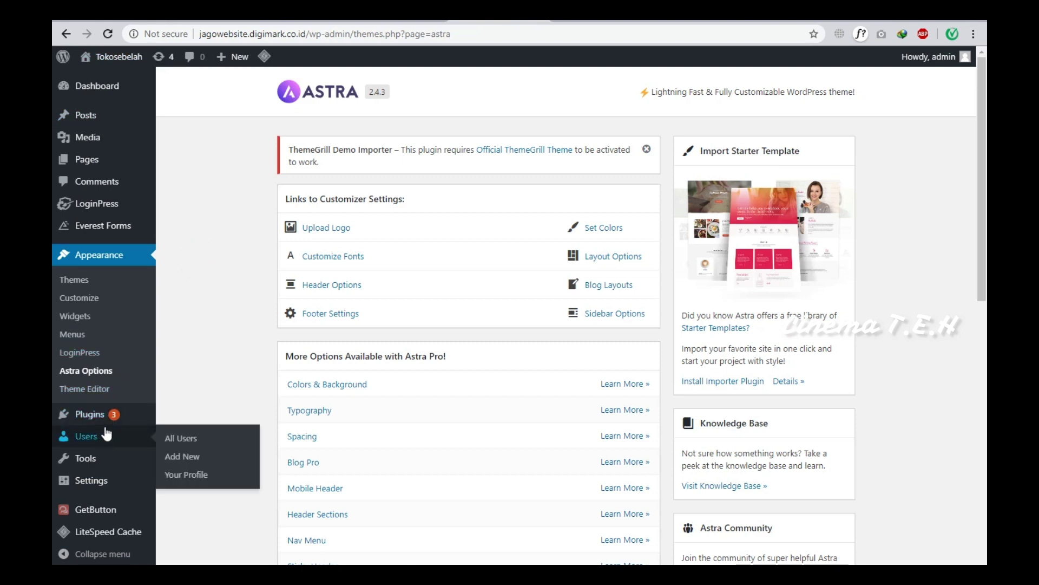
mouse_move(106, 418)
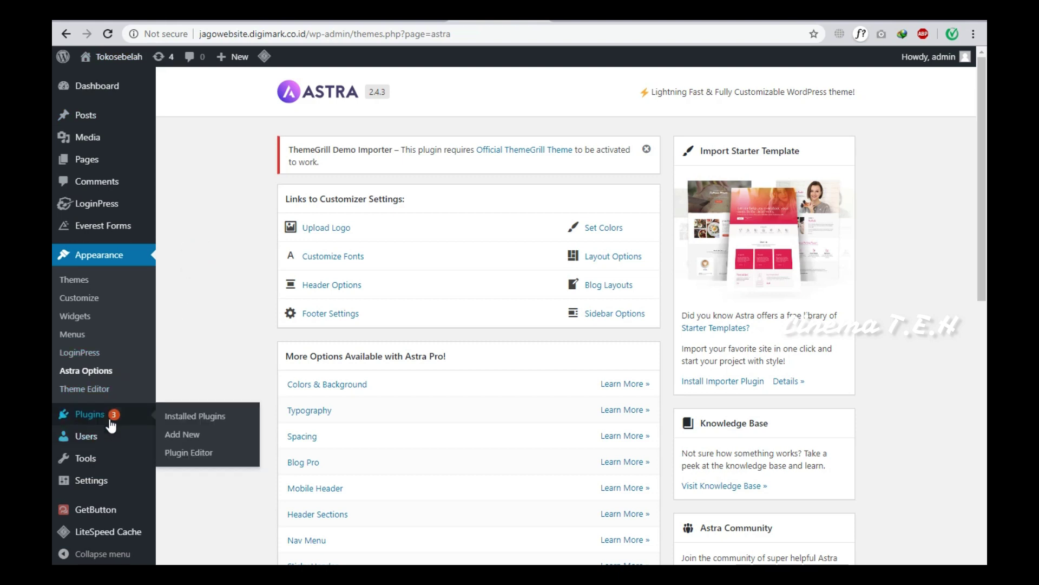
Search Plugins > Add New for 'Woocommerce' and install the WooCommerce plugin.
click(182, 438)
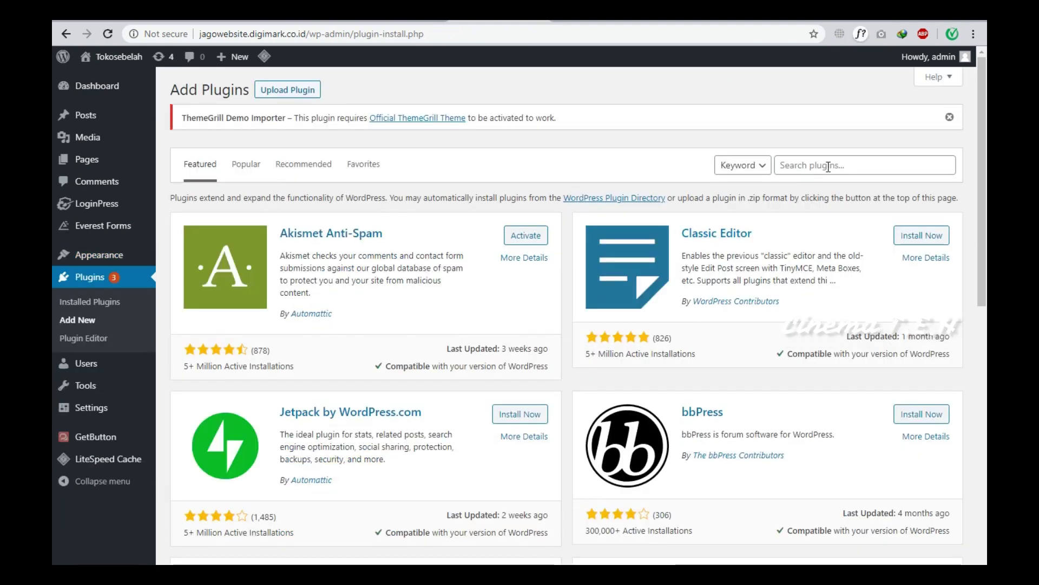
click(828, 167)
text(W)
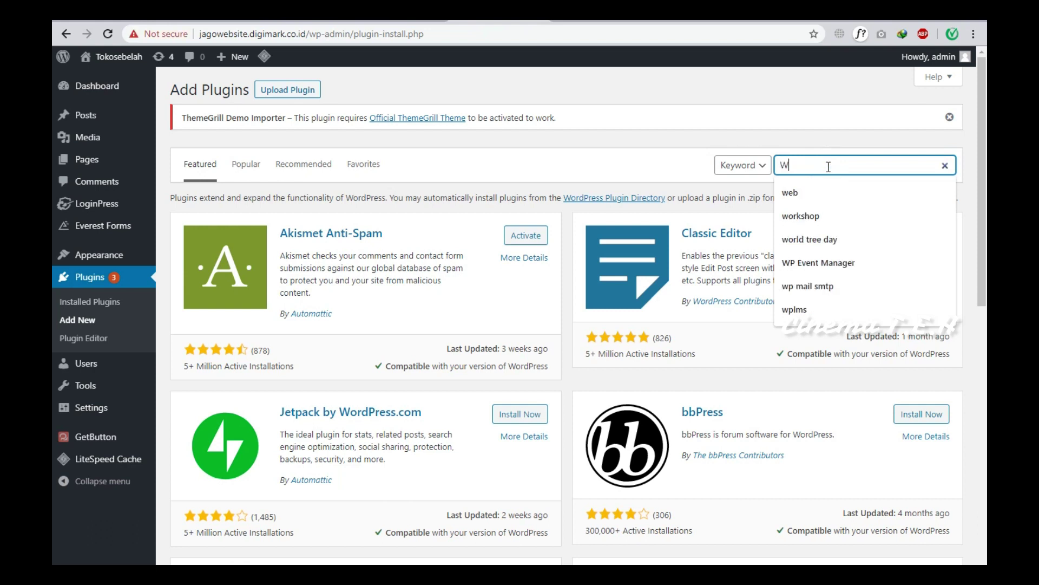
text(ooc)
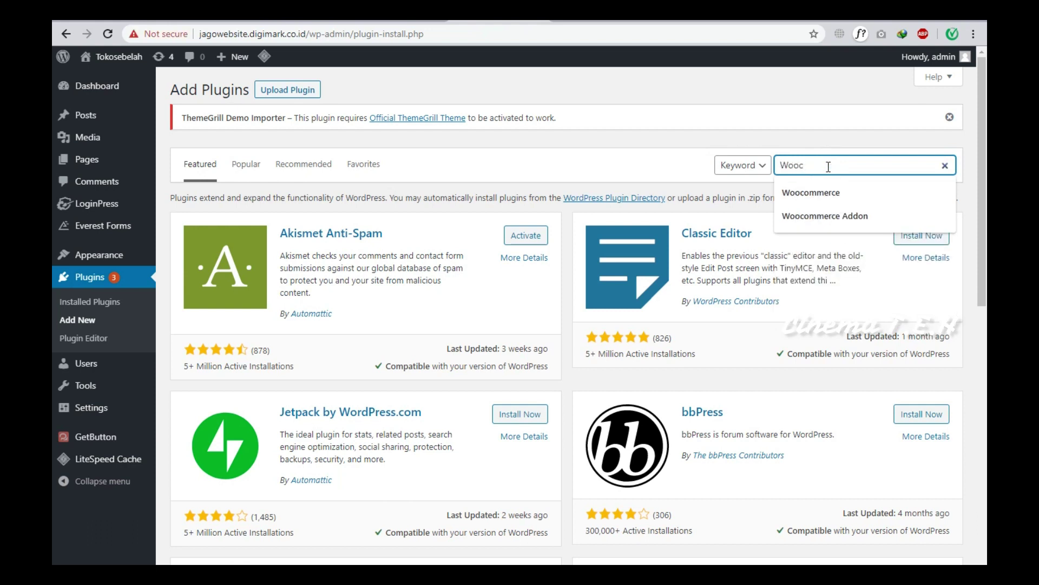
key(Down)
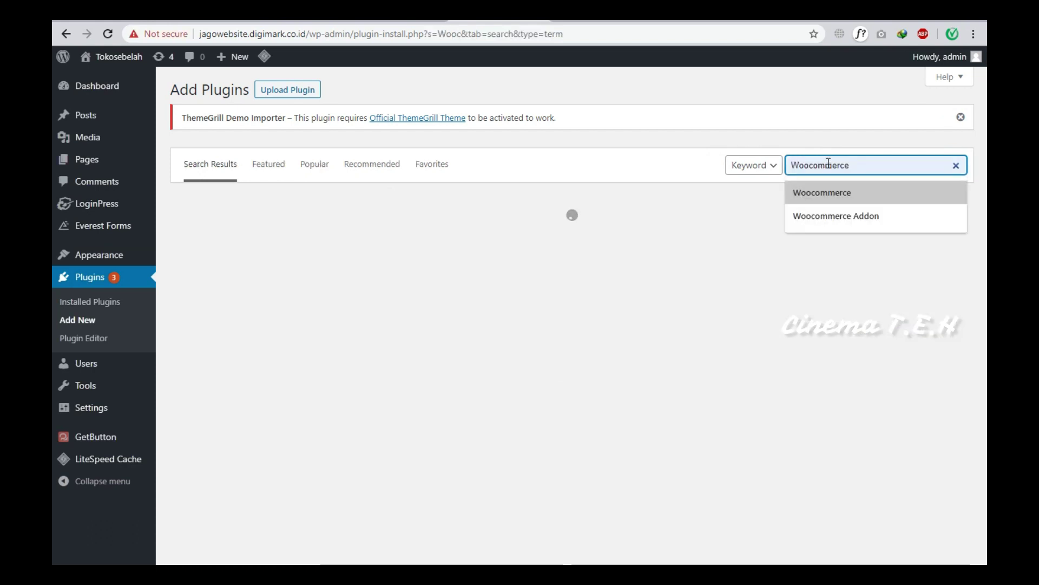
click(829, 192)
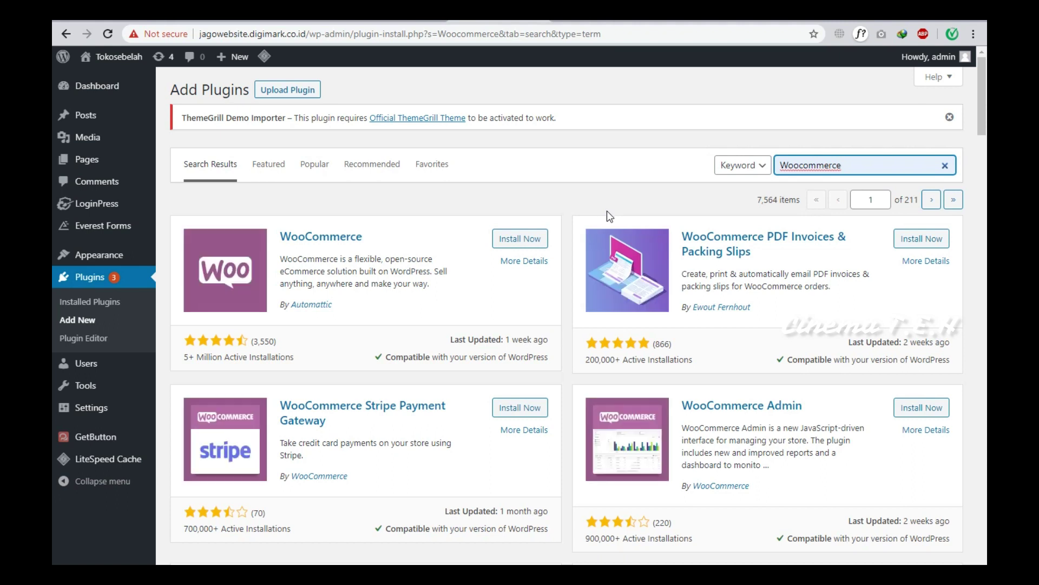
click(510, 240)
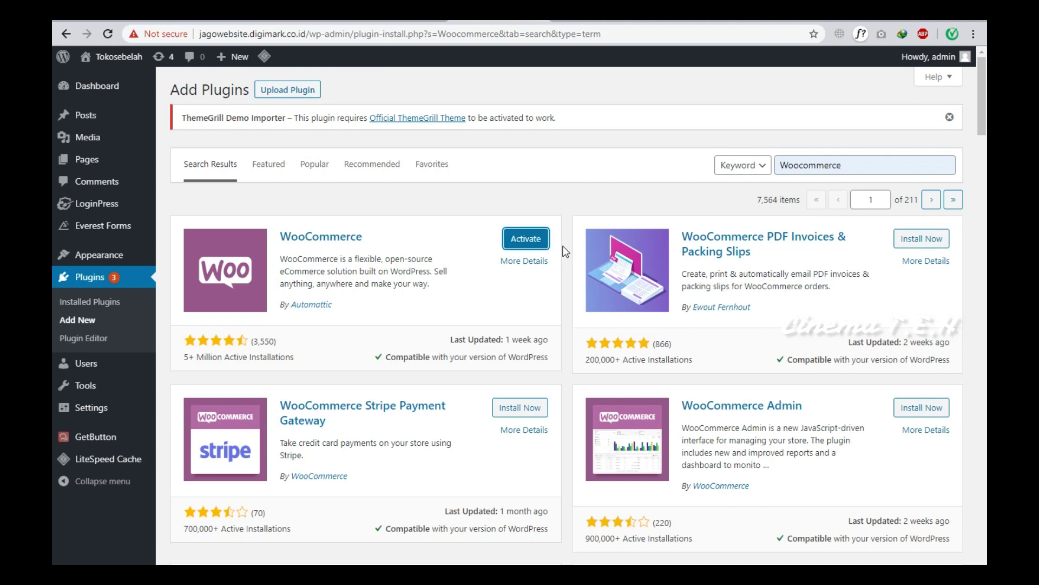
Activate WooCommerce and choose 'Yes please' on its welcome screen.
click(526, 243)
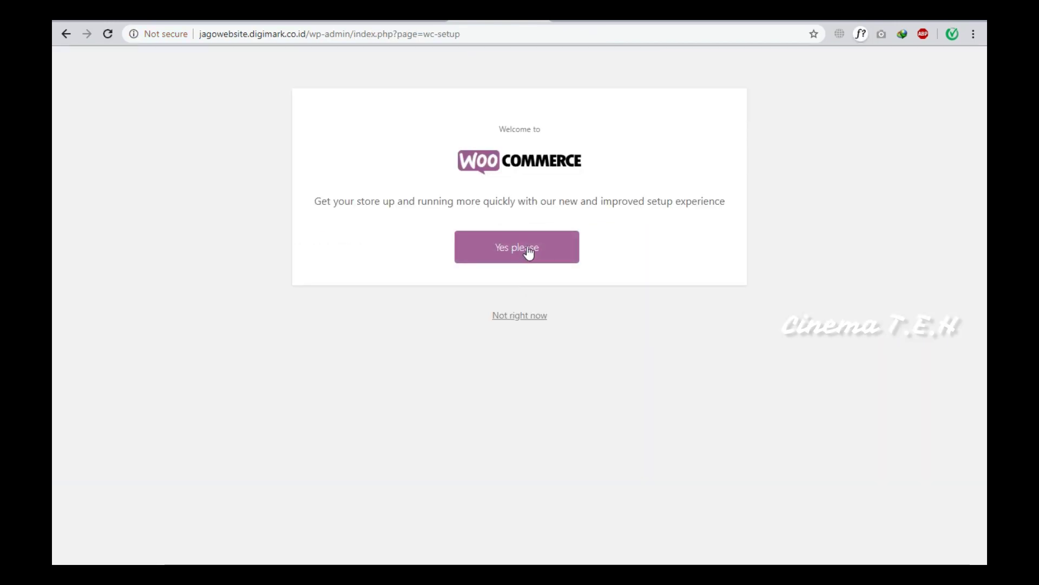
click(527, 247)
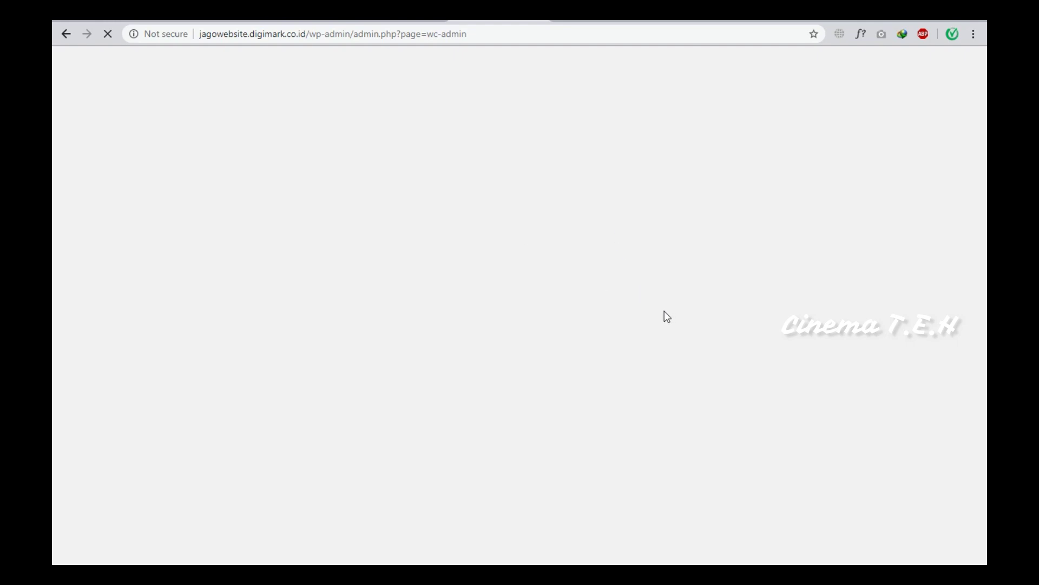
Autofill the store address and set the country/region to Indonesia -- Jawa Barat.
click(447, 195)
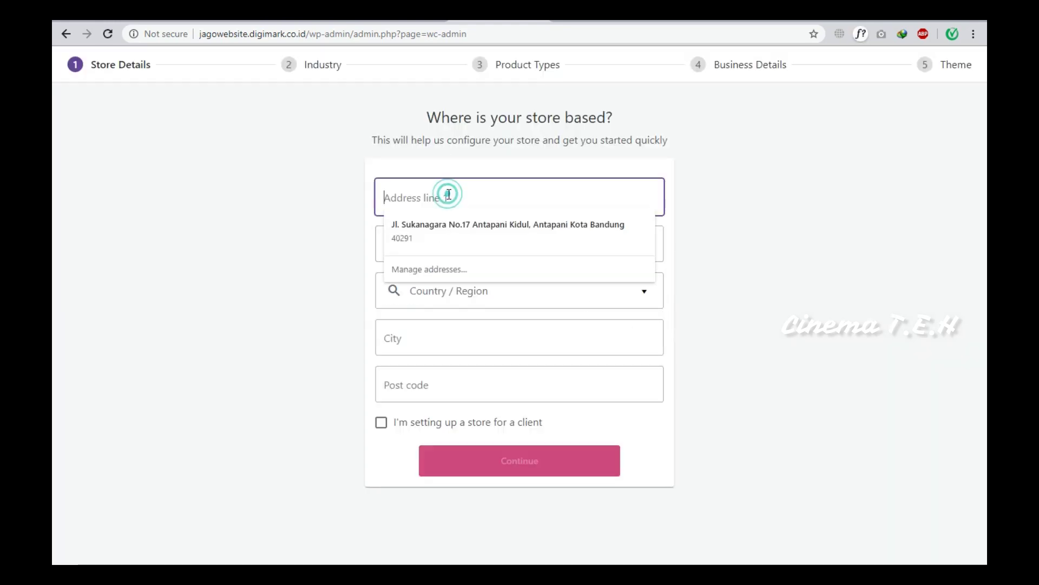
click(450, 219)
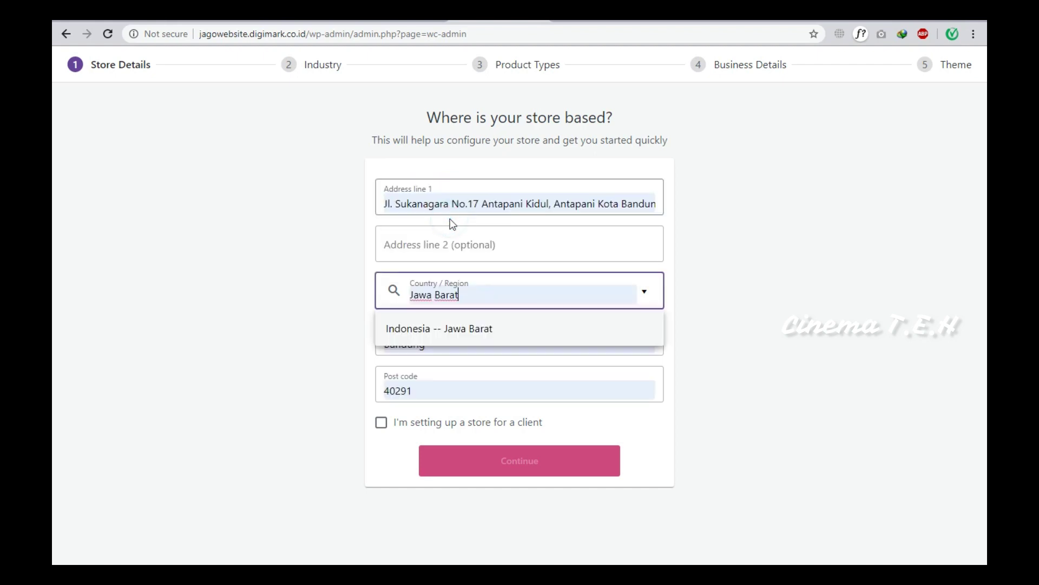
click(697, 324)
click(485, 300)
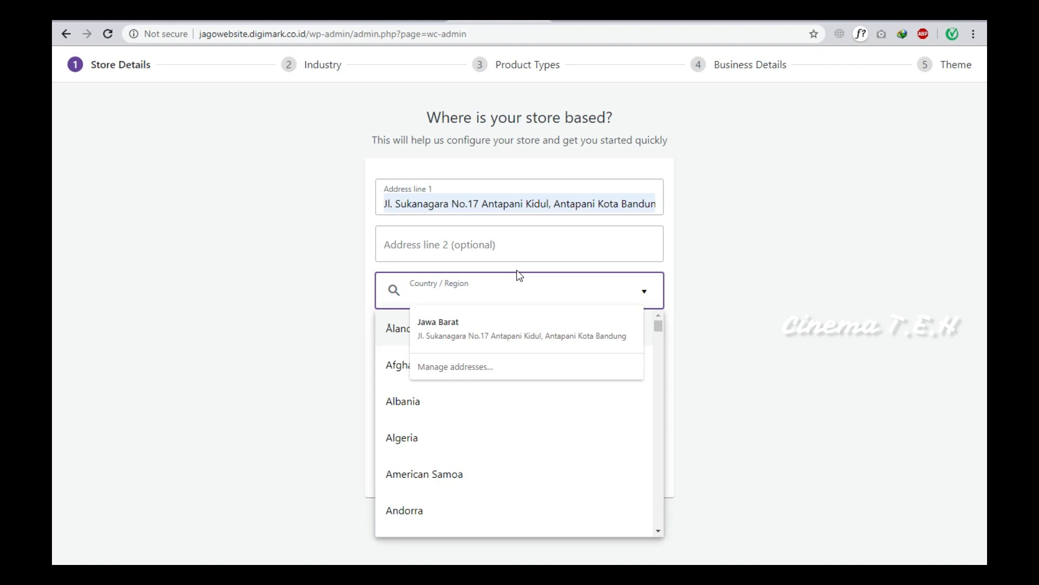
text(ind)
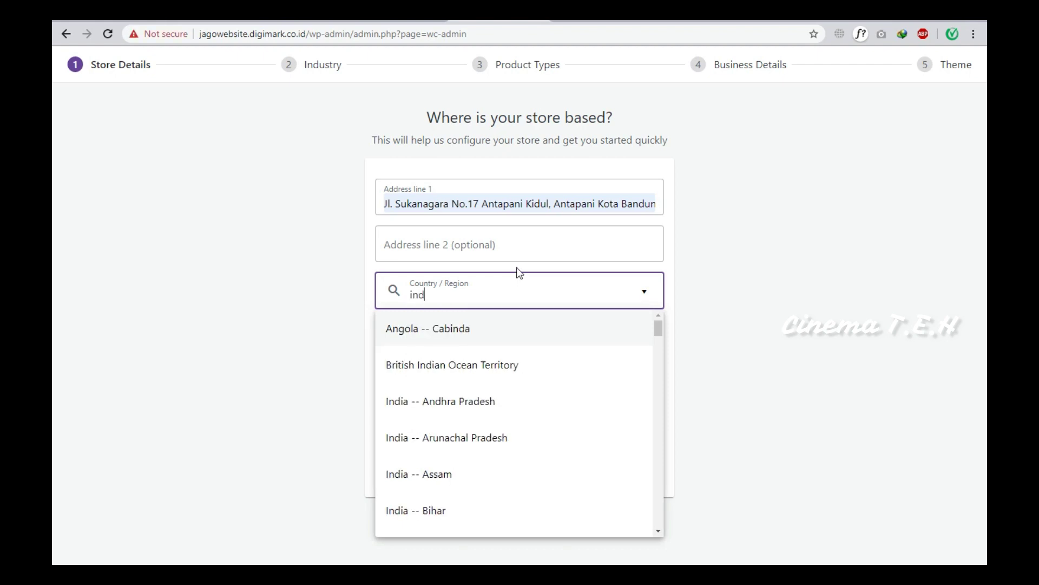
text(o)
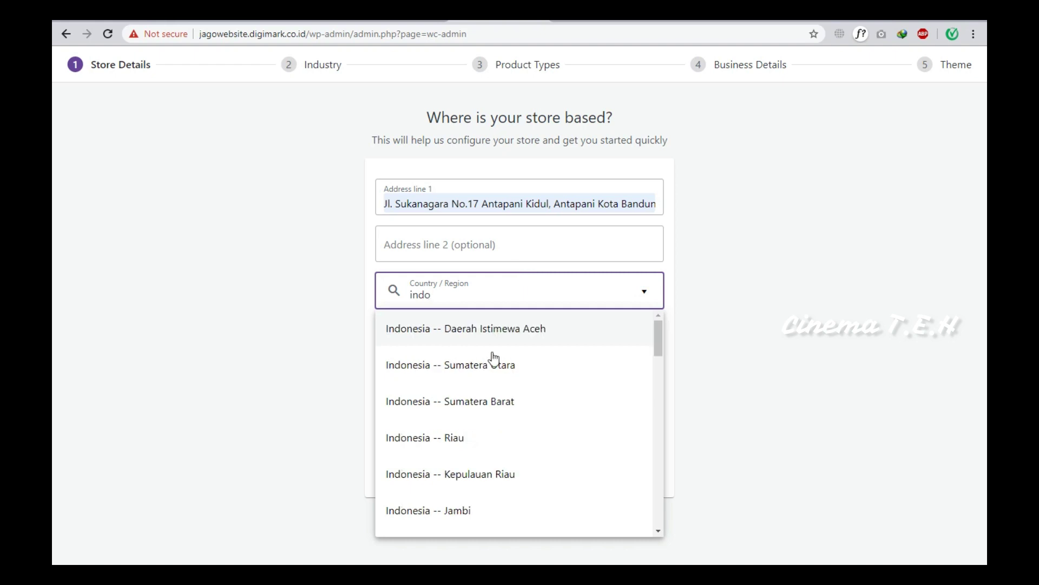
scroll(491, 430, down, 3)
scroll(493, 427, down, 3)
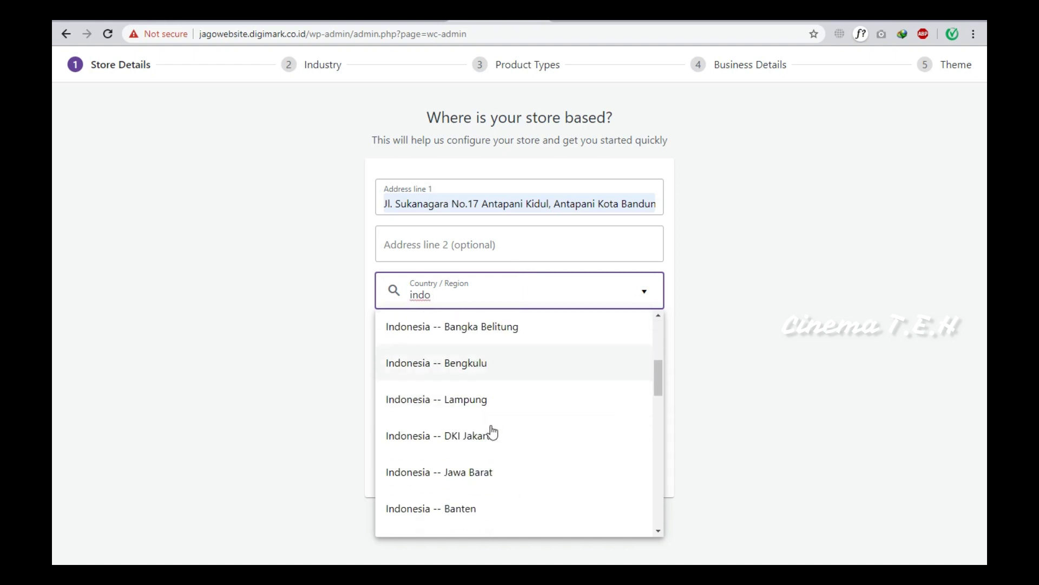
click(495, 403)
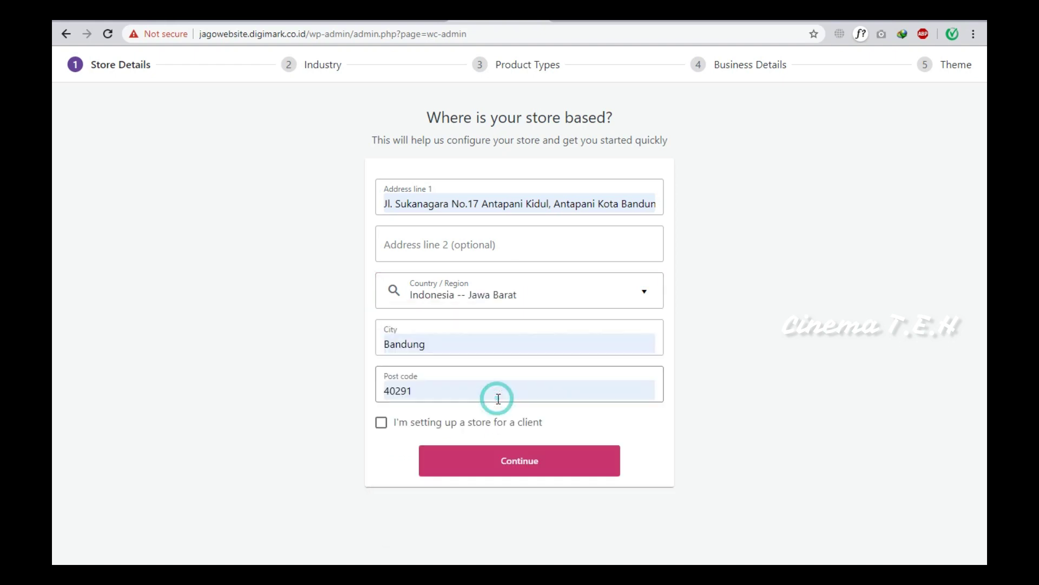
Mark it as a client store, submit, and opt into usage tracking.
click(436, 427)
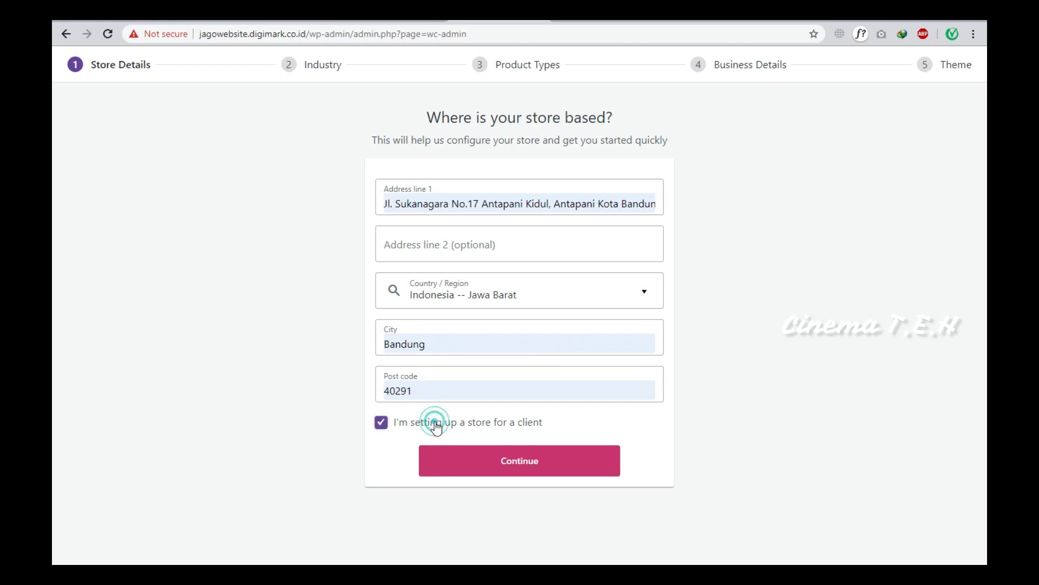
click(507, 468)
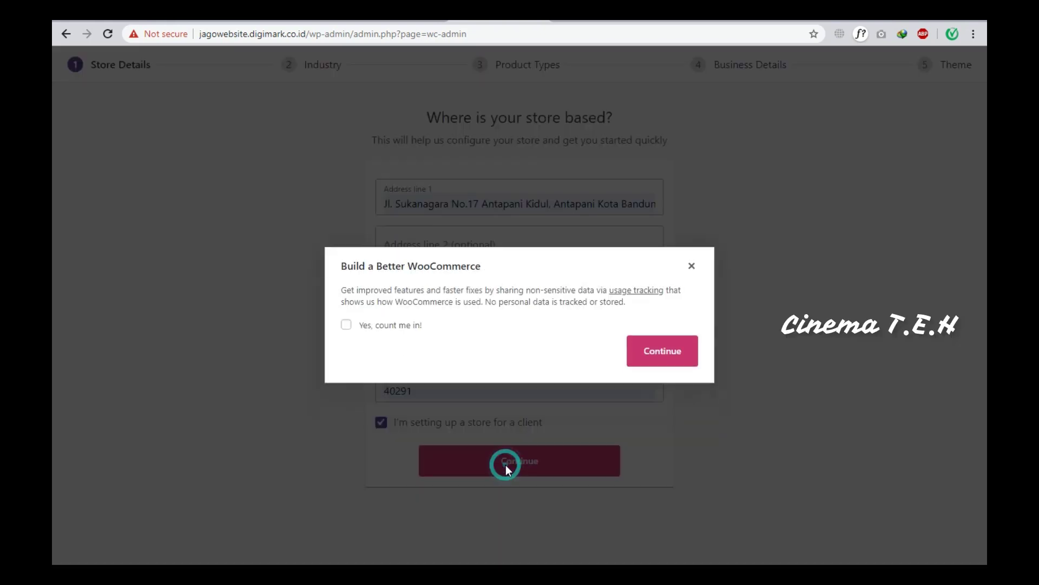
click(380, 325)
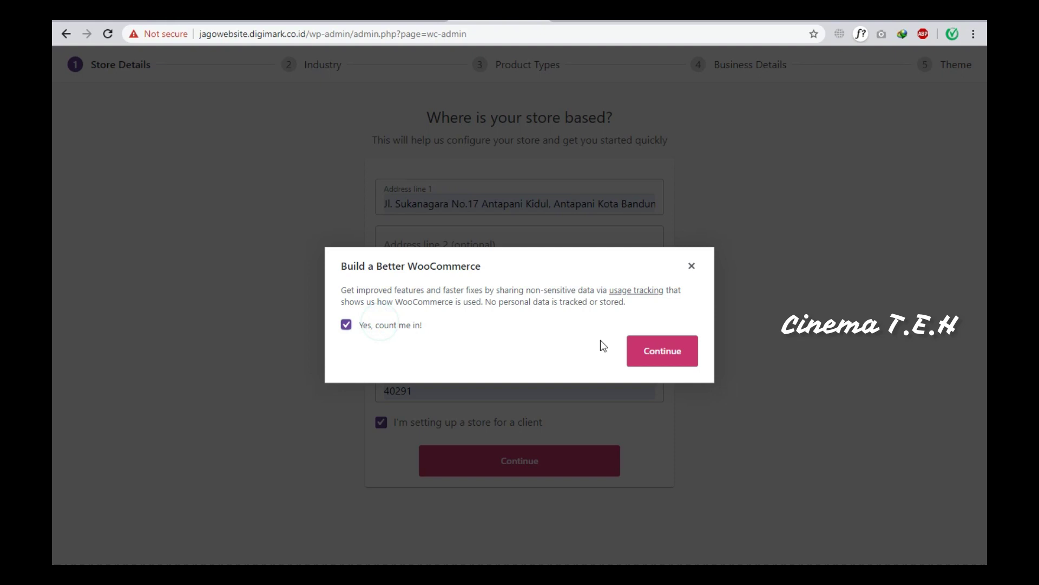
click(649, 354)
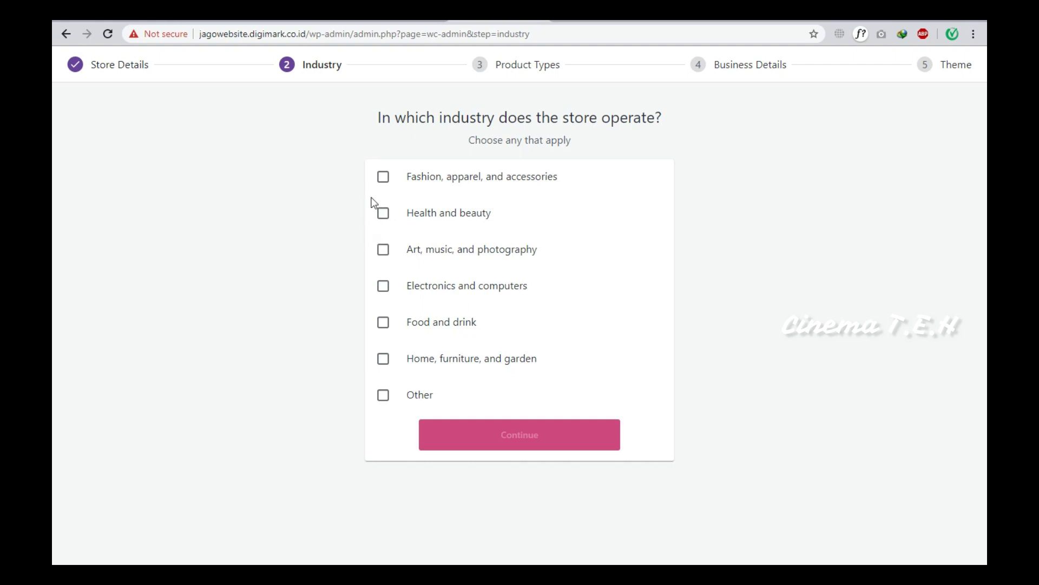
Choose Fashion, apparel, and accessories as industry and Physical products as product type.
click(383, 177)
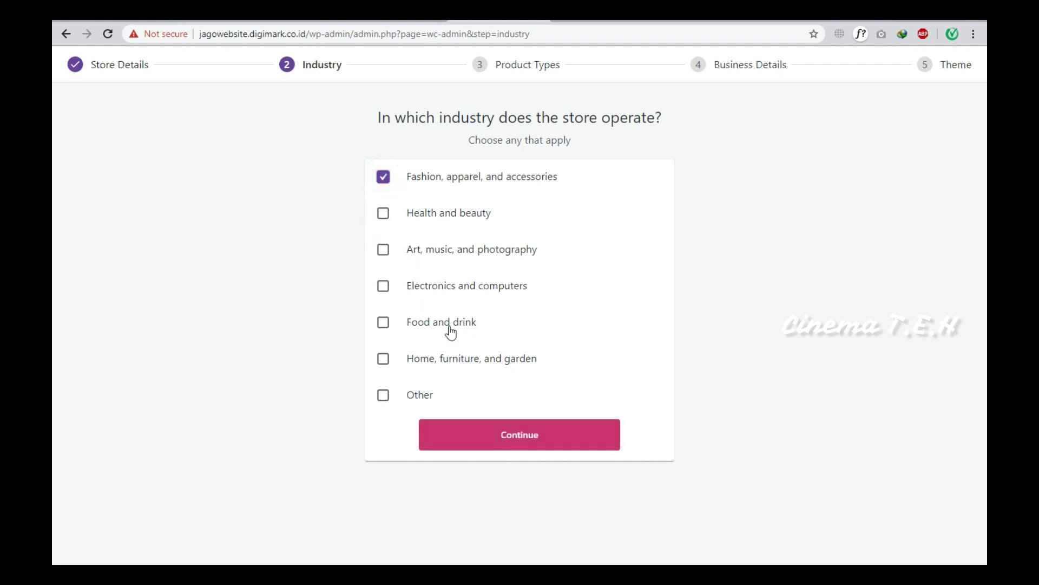
click(490, 436)
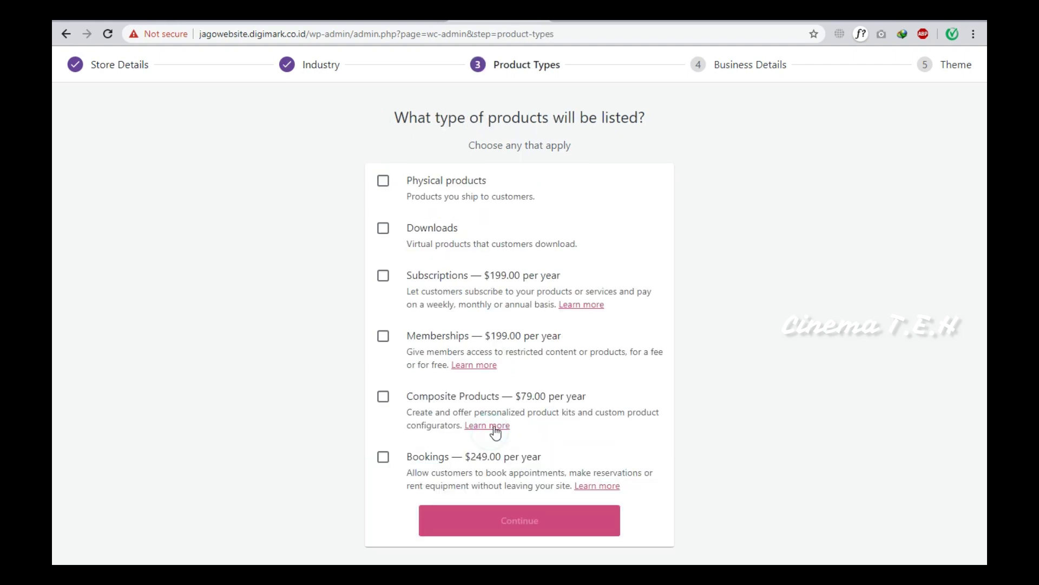
click(383, 181)
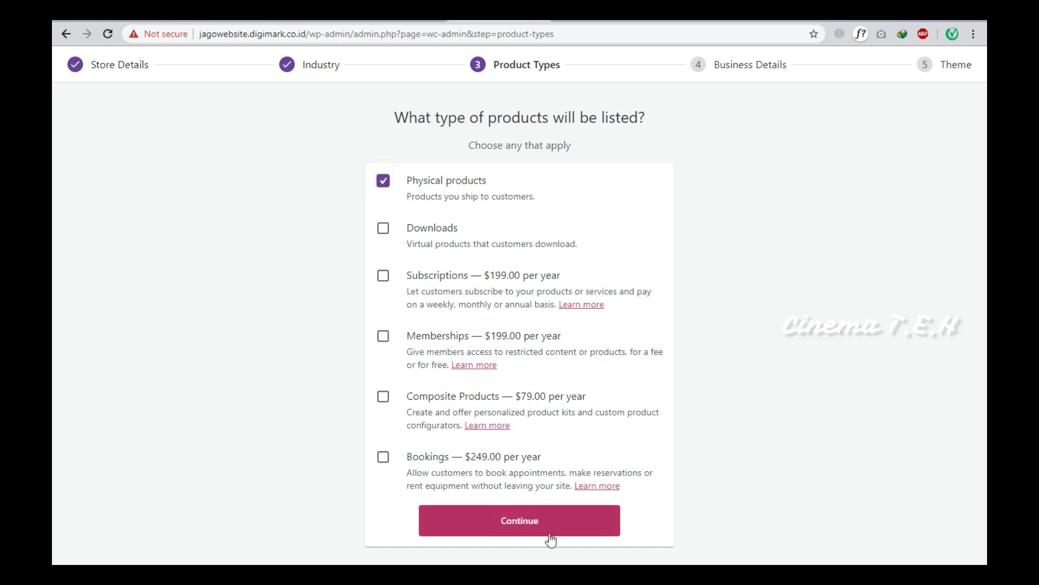
click(552, 523)
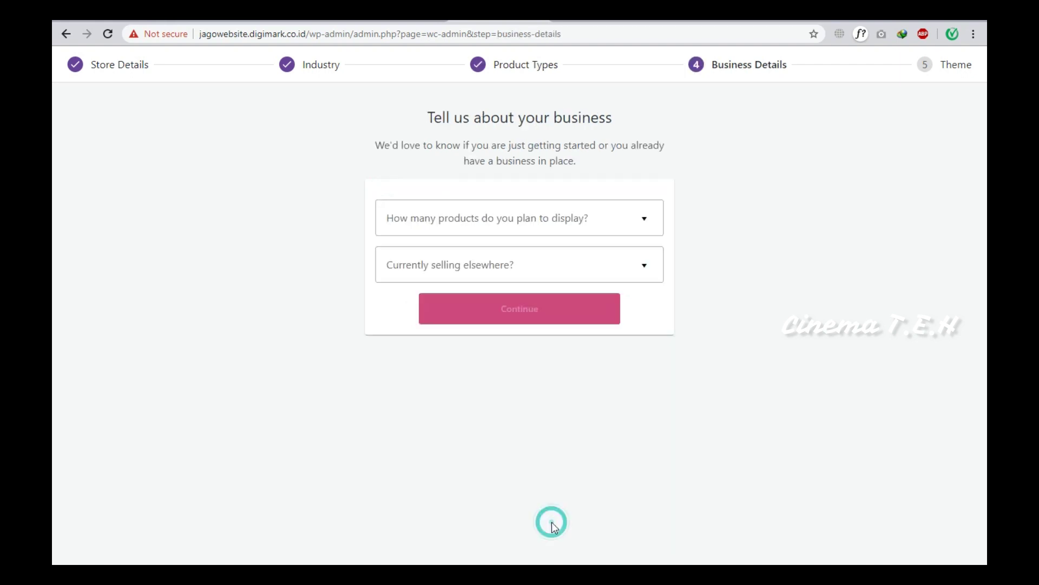
Set the planned product count to 101 - 1.000 in Business Details.
click(487, 231)
click(472, 356)
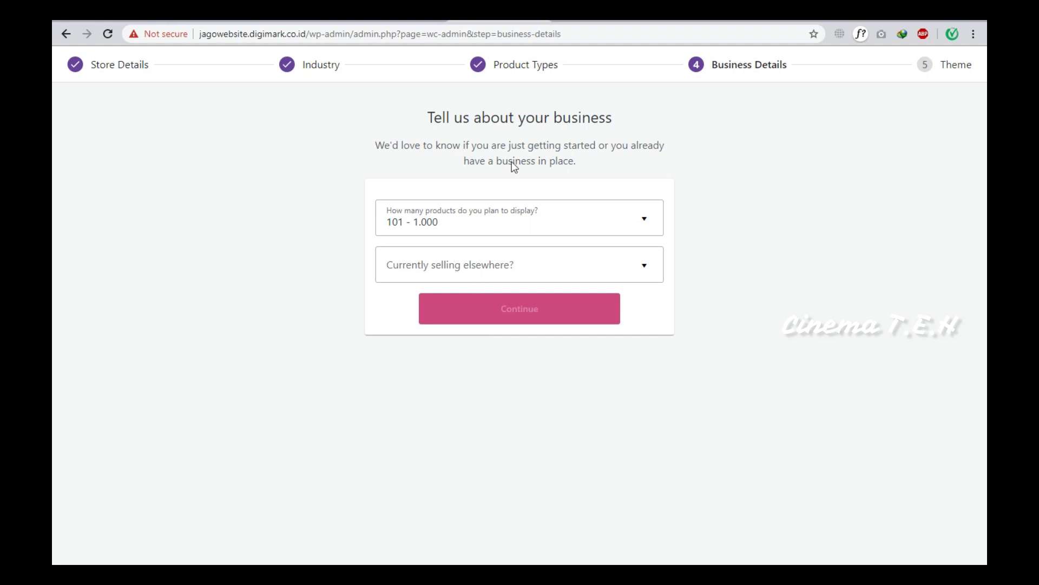
click(493, 275)
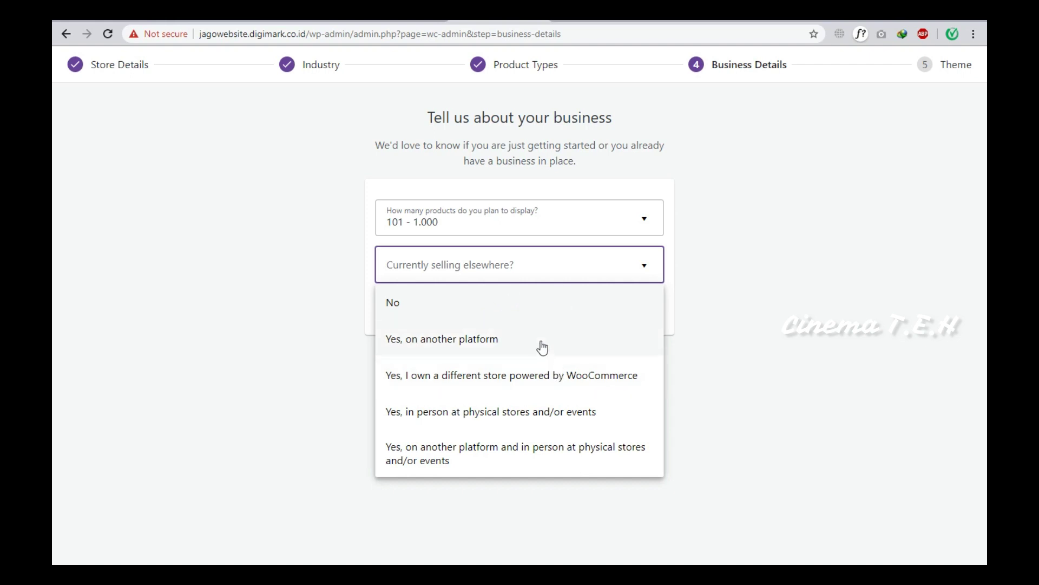
click(700, 306)
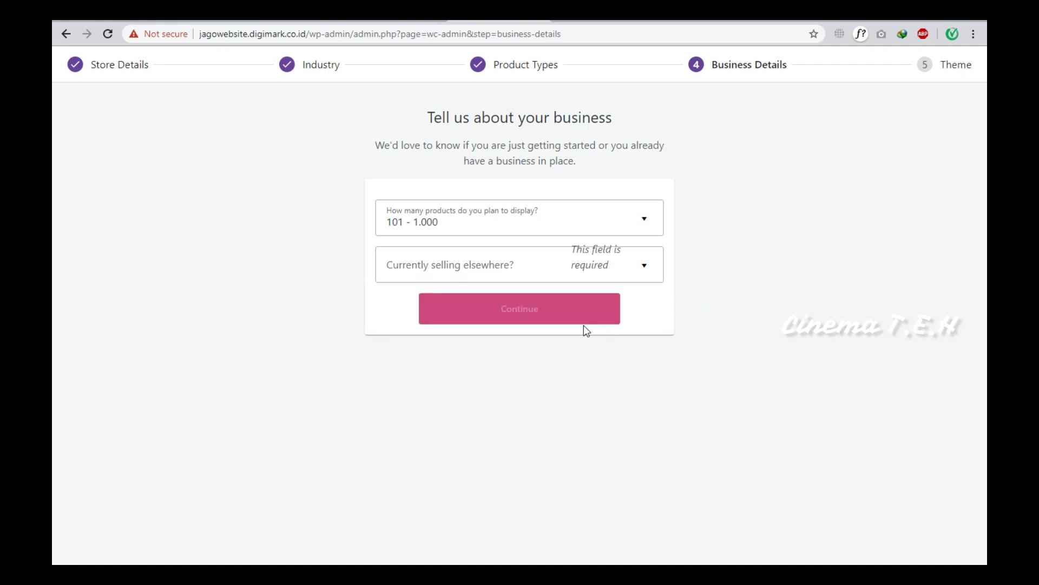
Answer No to currently selling elsewhere and continue to the extensions.
click(581, 270)
click(542, 319)
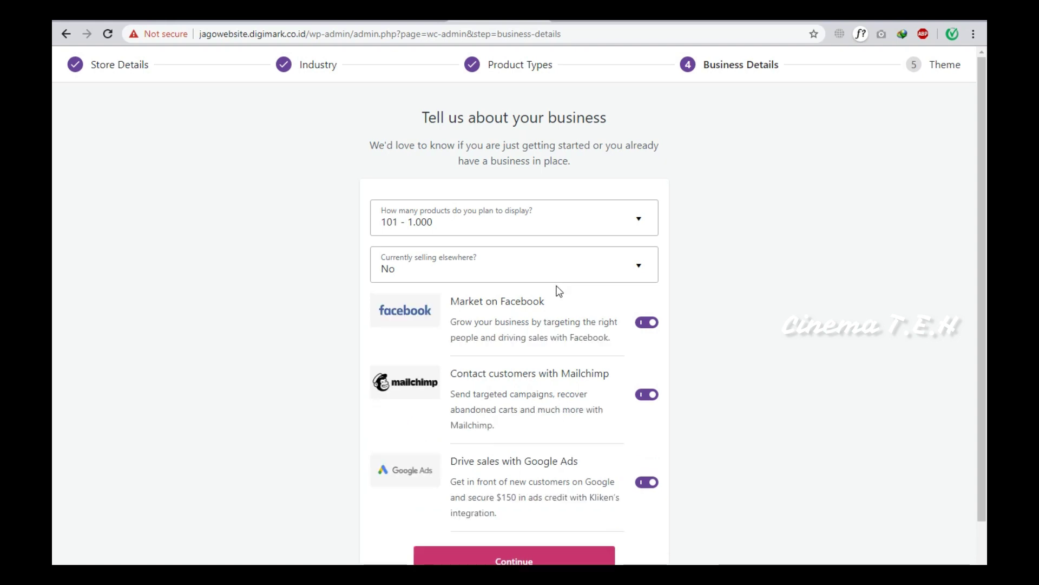
scroll(559, 288, down, 1)
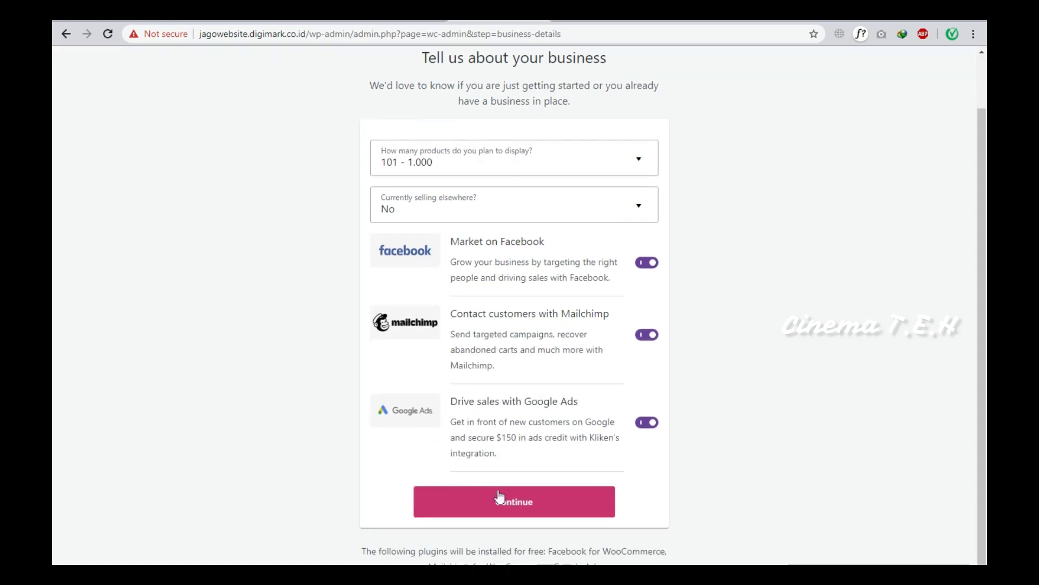
click(528, 497)
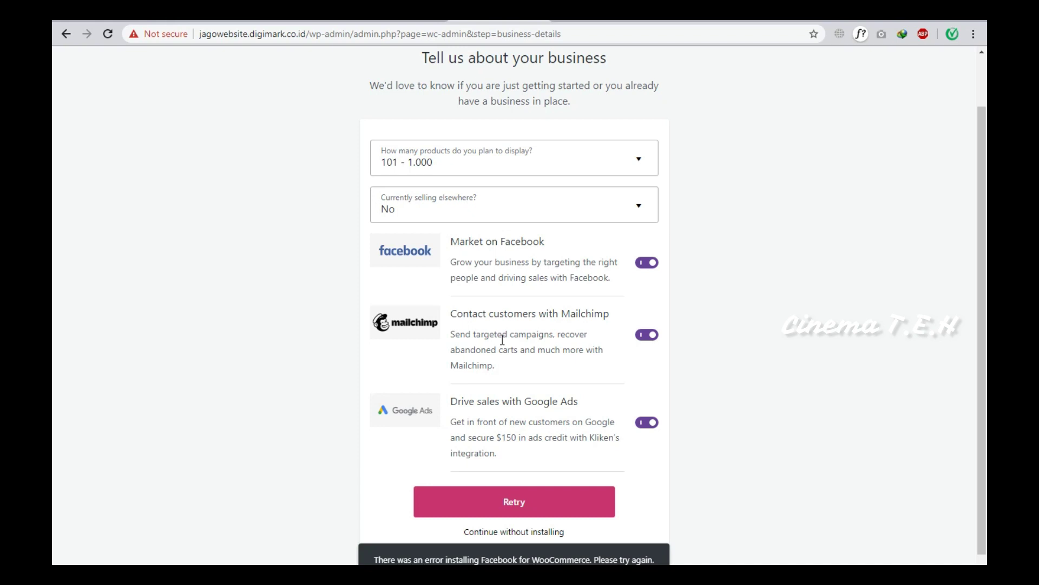
Switch off the Facebook and Google Ads extensions, keeping only Mailchimp.
scroll(421, 282, down, 1)
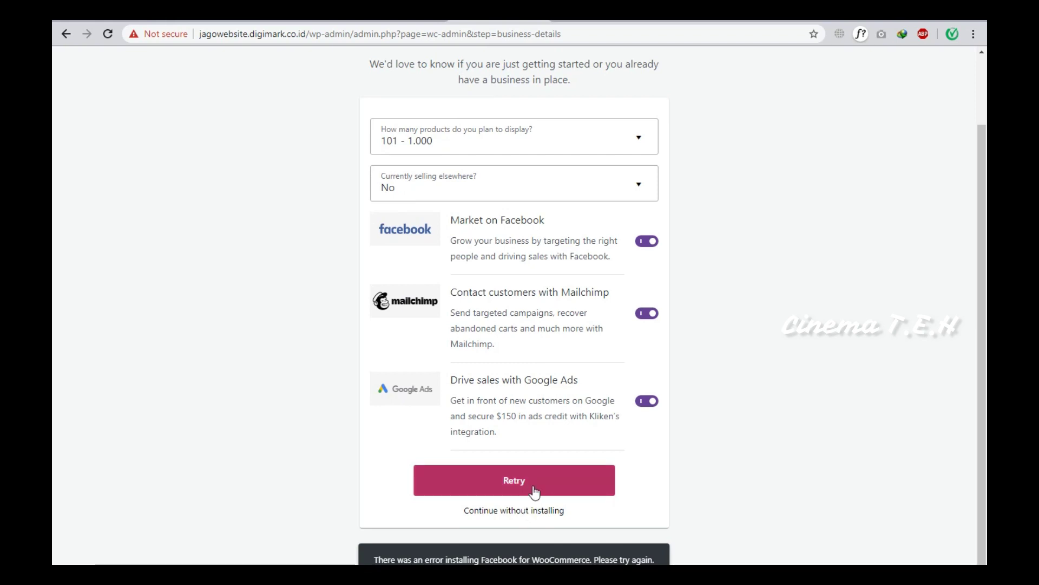
click(647, 241)
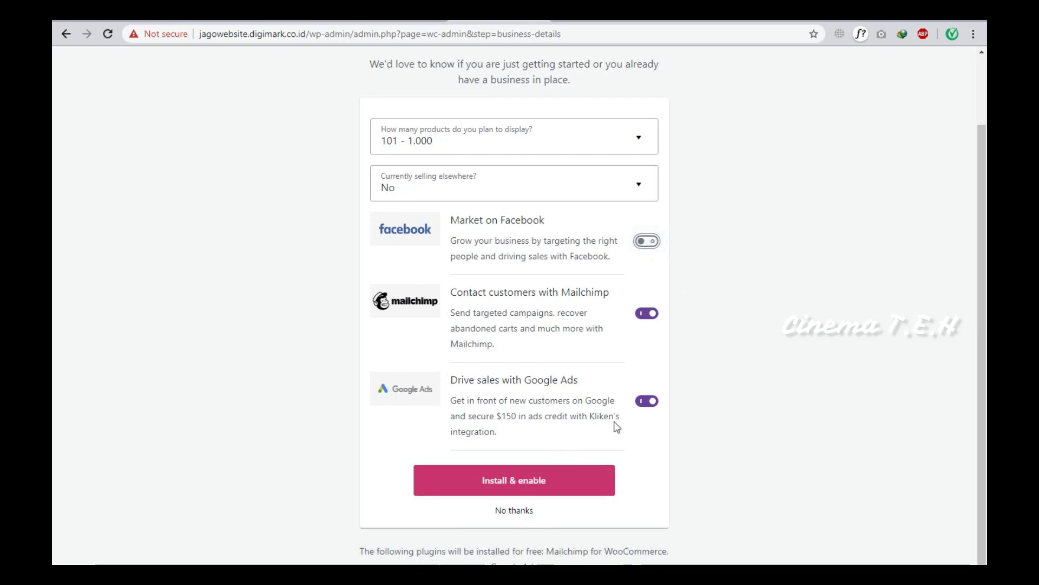
click(647, 400)
scroll(647, 400, up, 1)
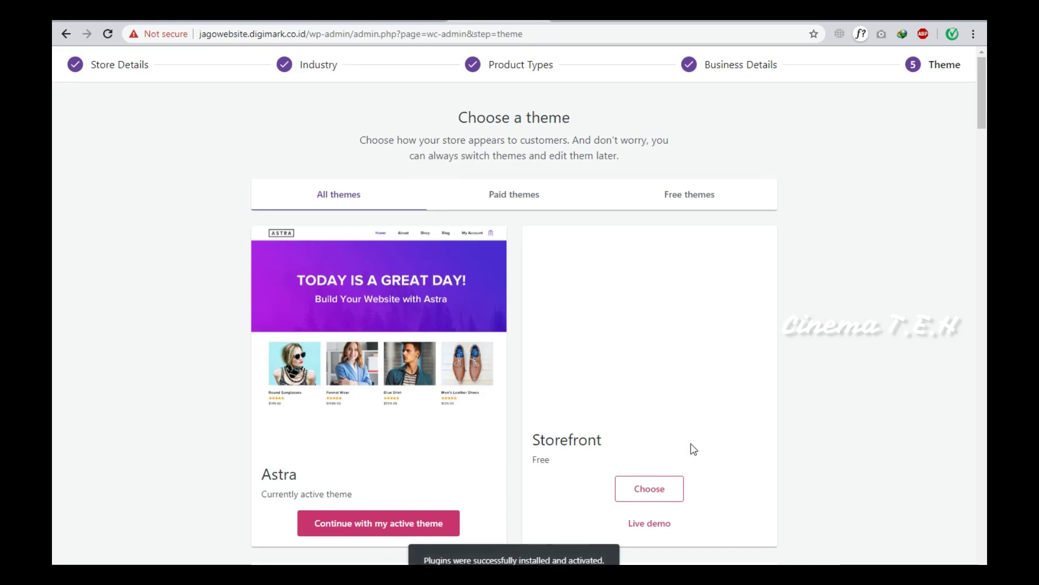
Keep the currently active Astra theme as the store theme.
scroll(579, 363, down, 2)
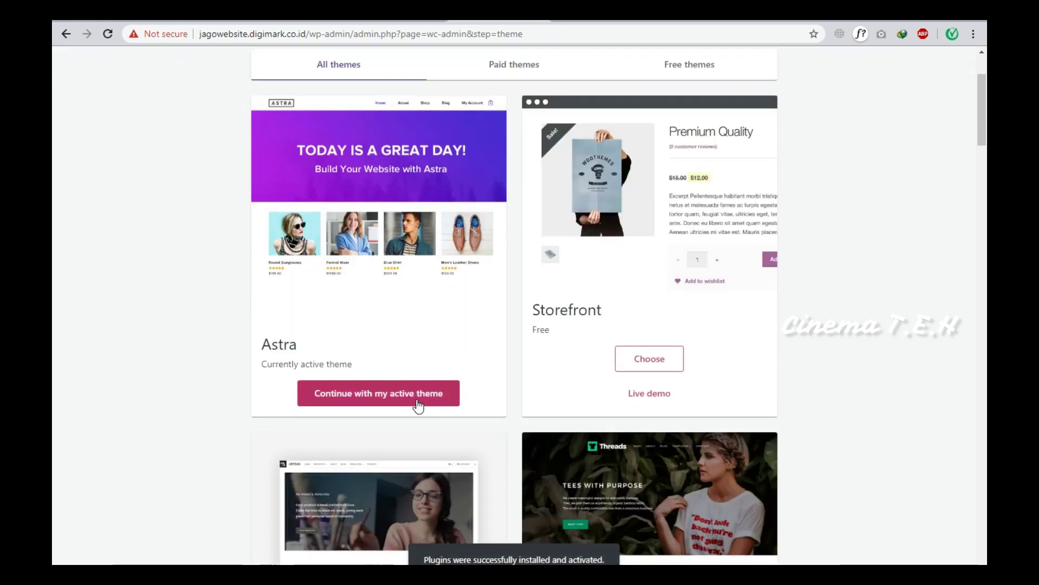
scroll(418, 406, up, 1)
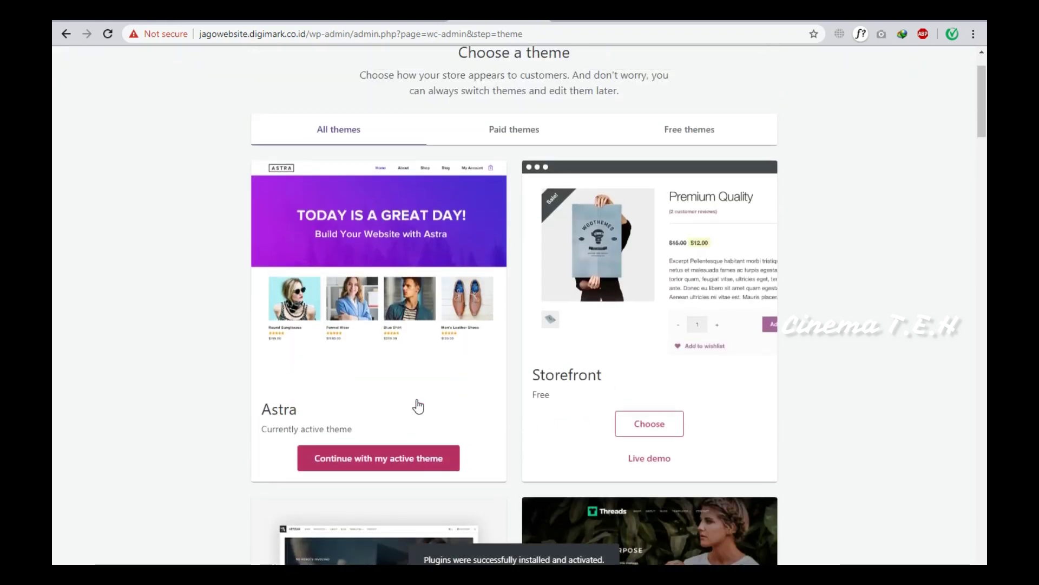
click(393, 465)
Accept installing the free Jetpack and WooCommerce Services plugins.
scroll(534, 387, down, 2)
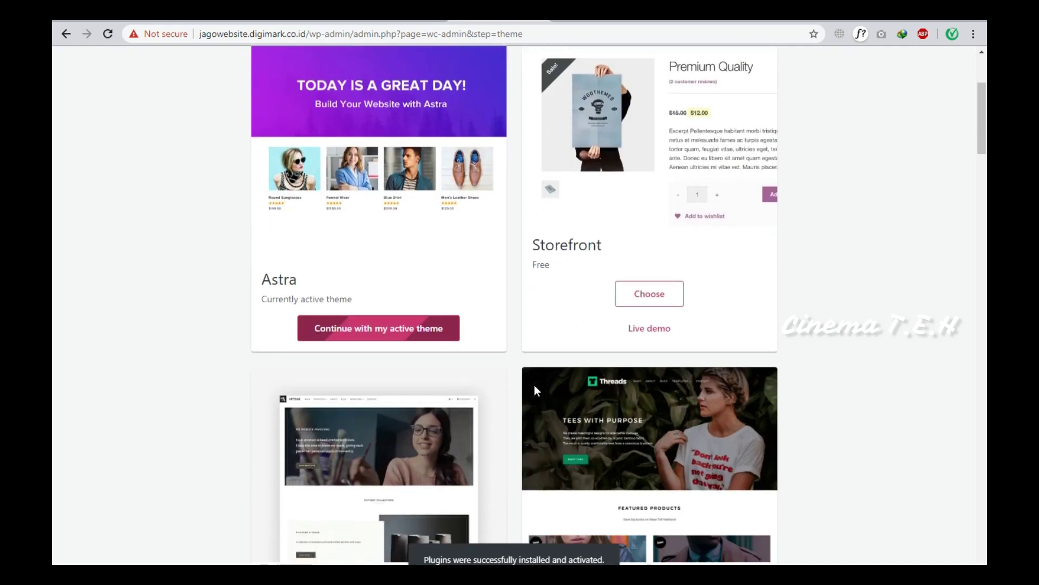
scroll(535, 387, up, 3)
scroll(535, 390, down, 2)
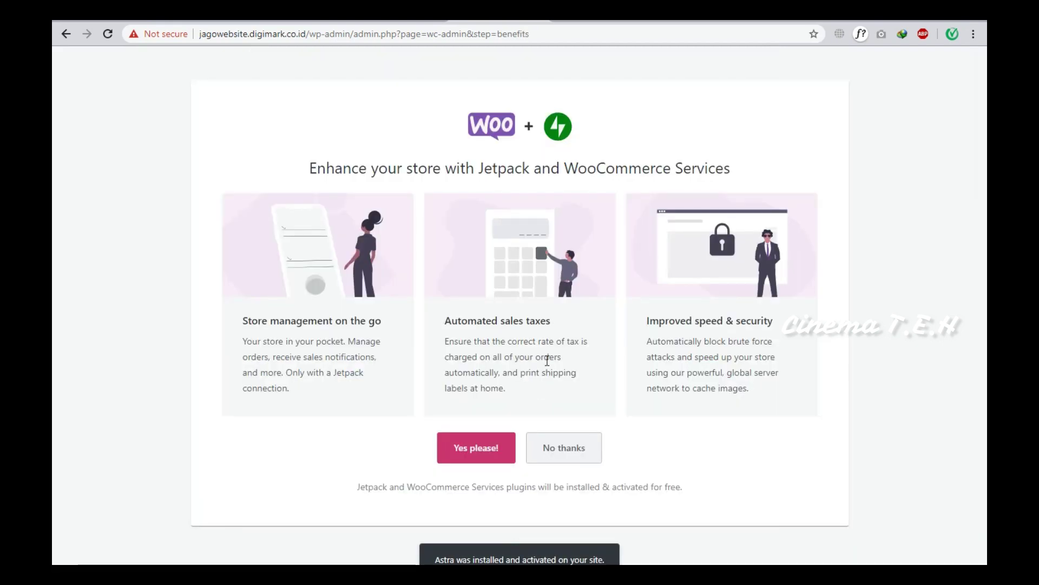
click(482, 456)
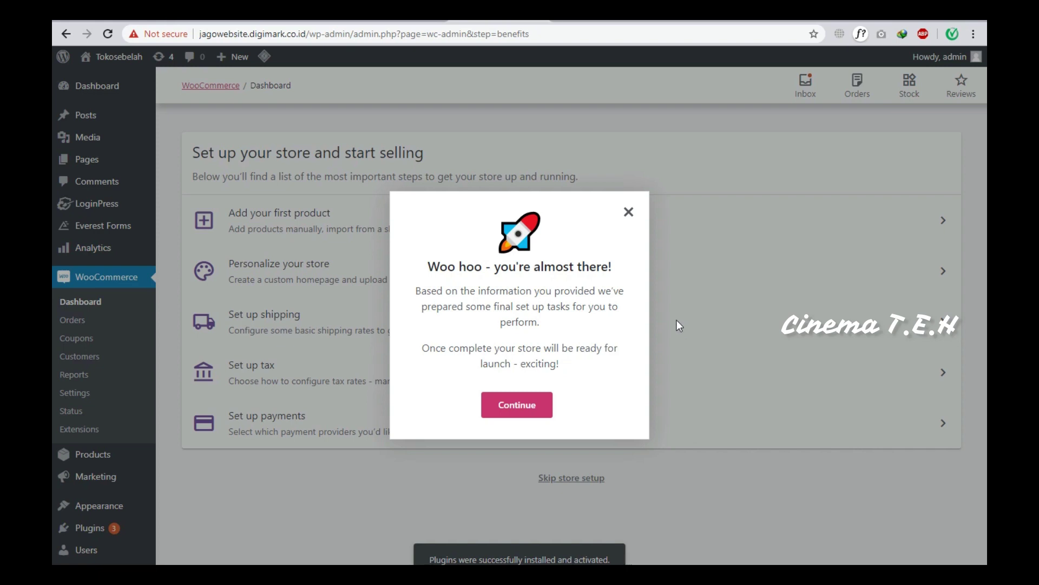
Dismiss the almost-there message, preview the storefront in a new tab, then return to the dashboard.
click(514, 410)
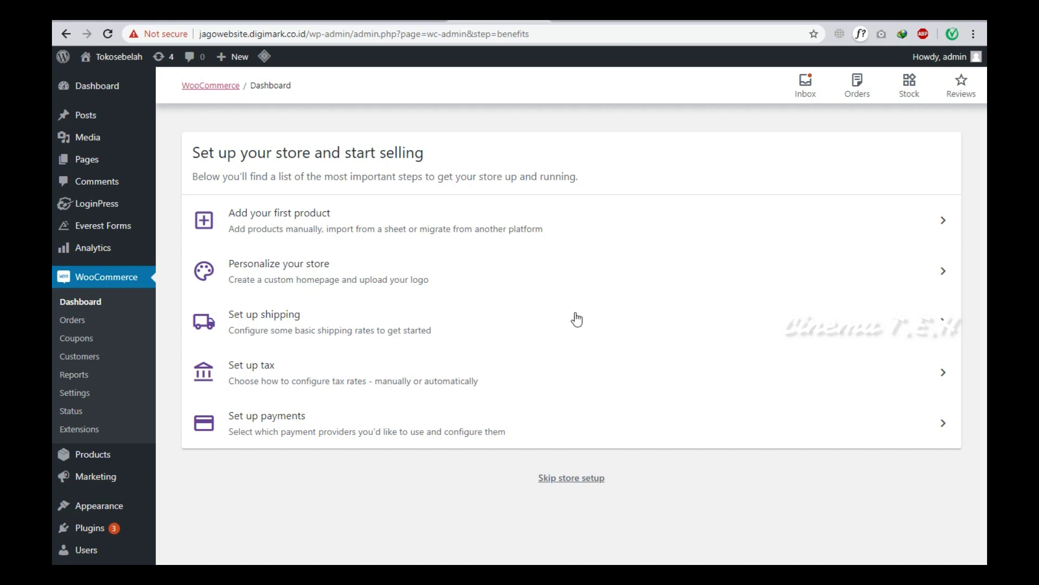
mouse_move(114, 57)
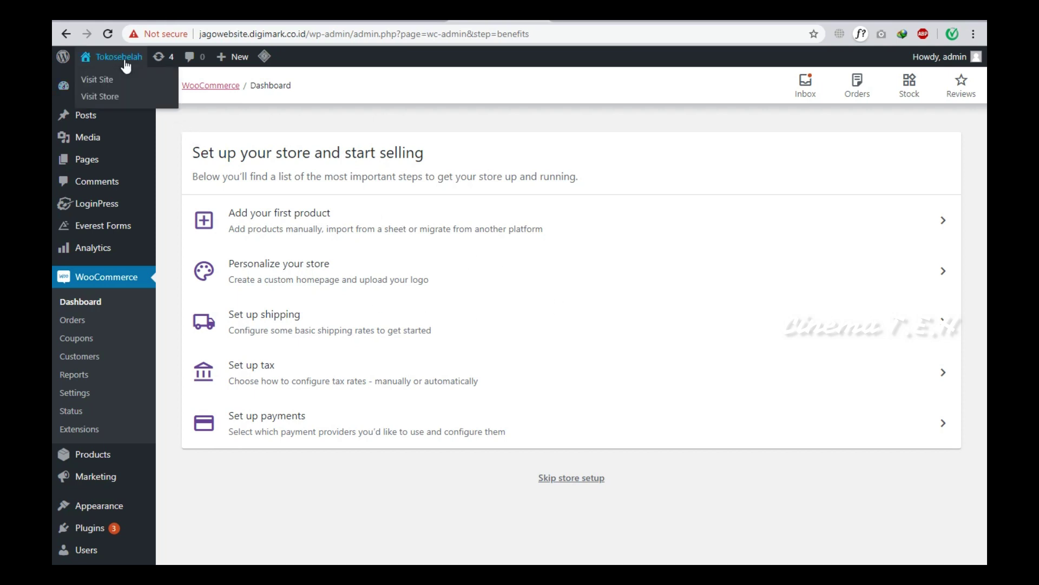
right_click(107, 103)
click(136, 109)
click(610, 21)
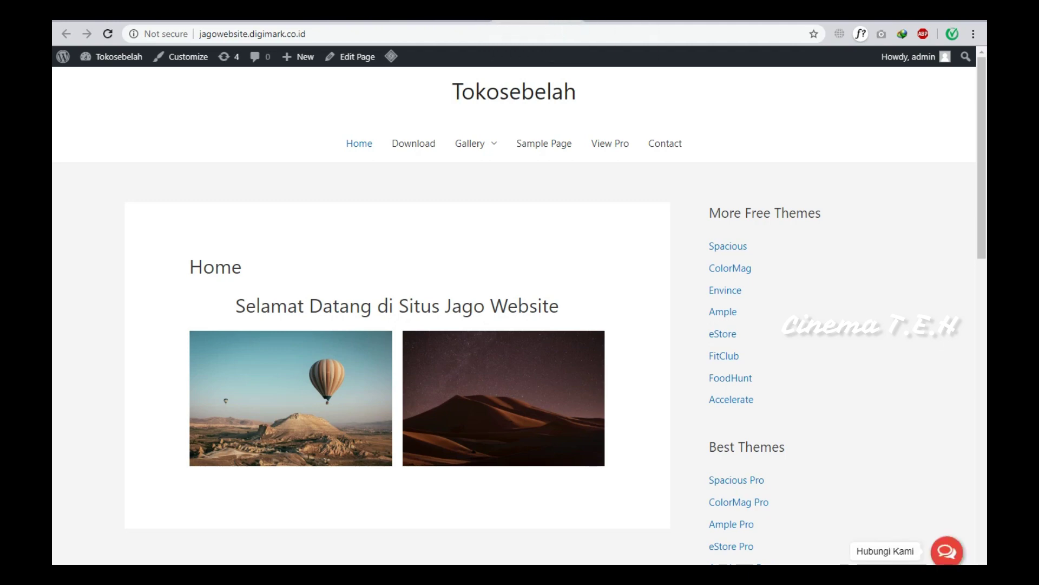
key(ctrl+shift+Tab)
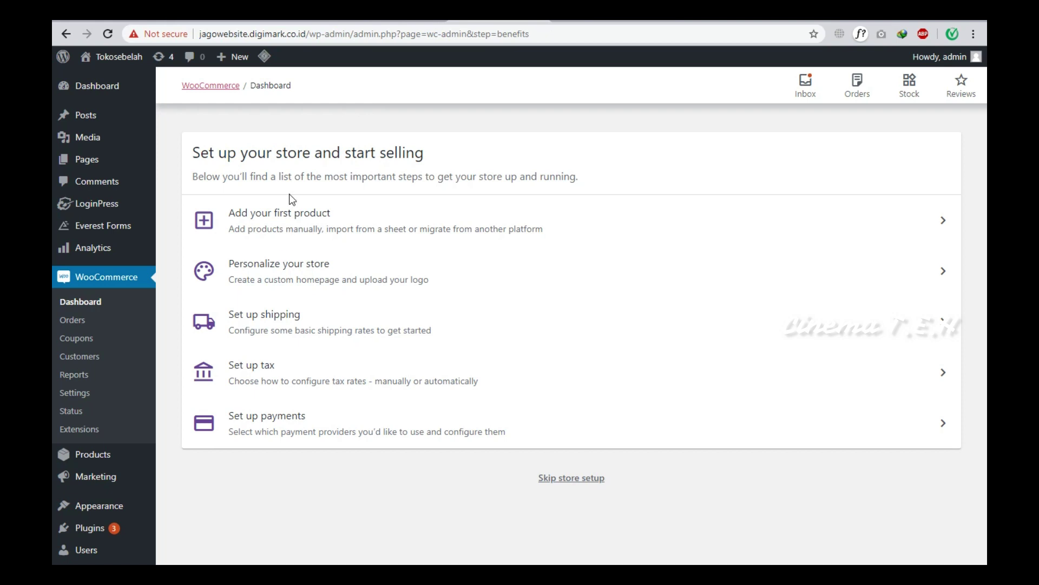
Start a CSV product import for the first product and pick dummy-data.csv from Downloads.
click(330, 223)
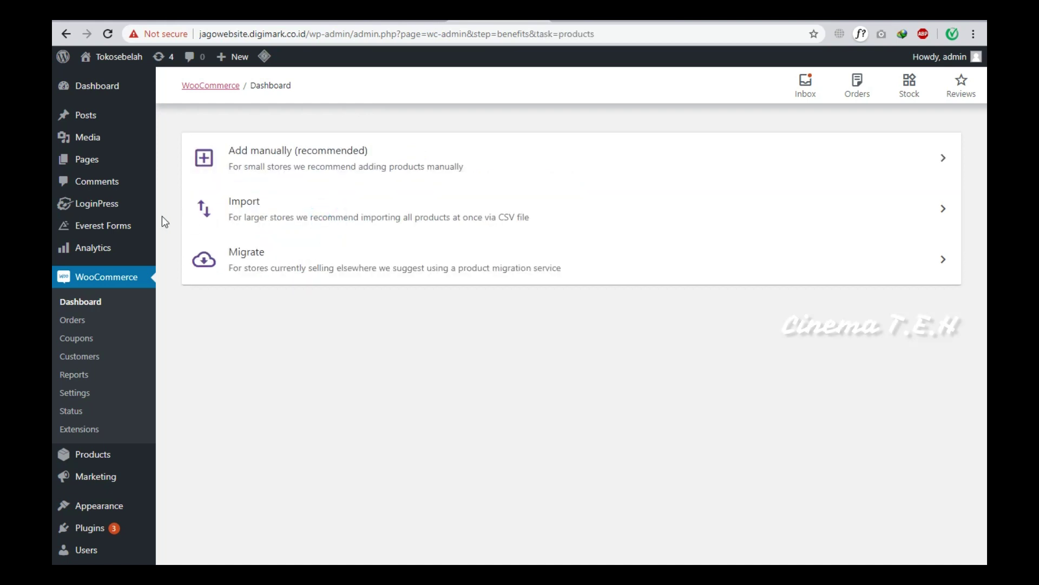
click(263, 222)
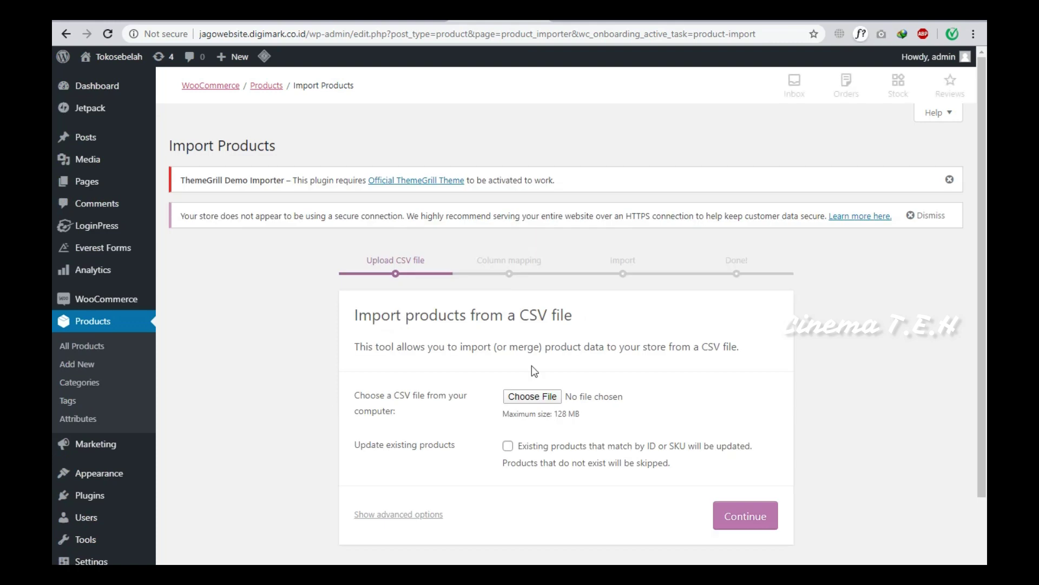
click(532, 396)
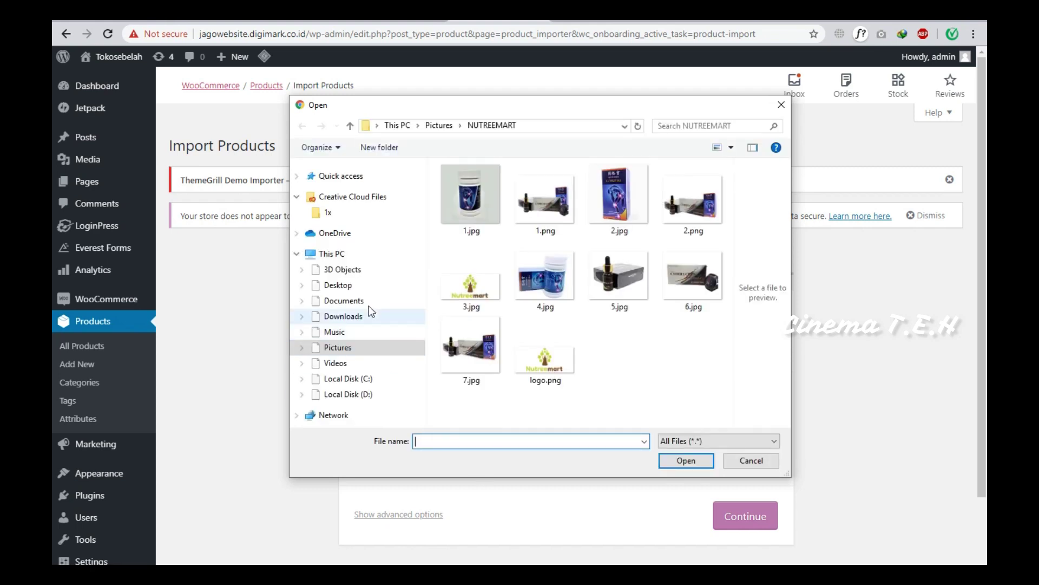
click(343, 316)
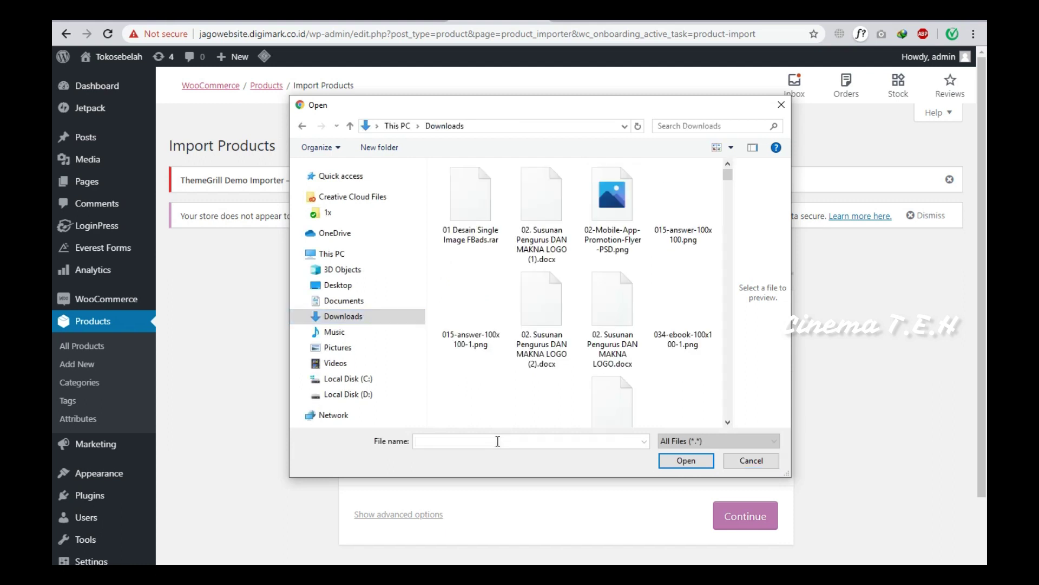
text(dumm)
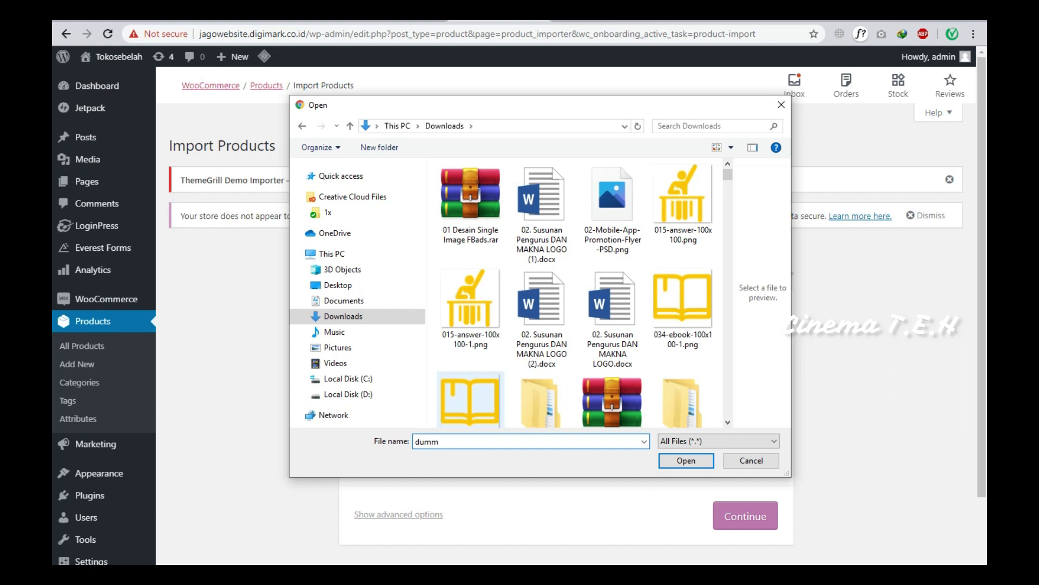
text(y)
scroll(489, 418, down, 3)
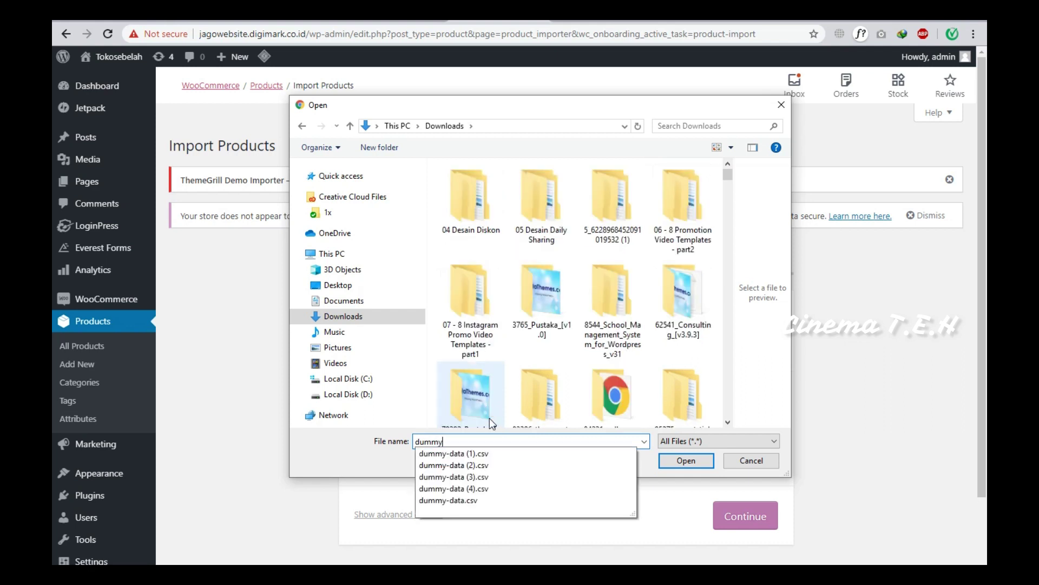
click(470, 499)
click(677, 462)
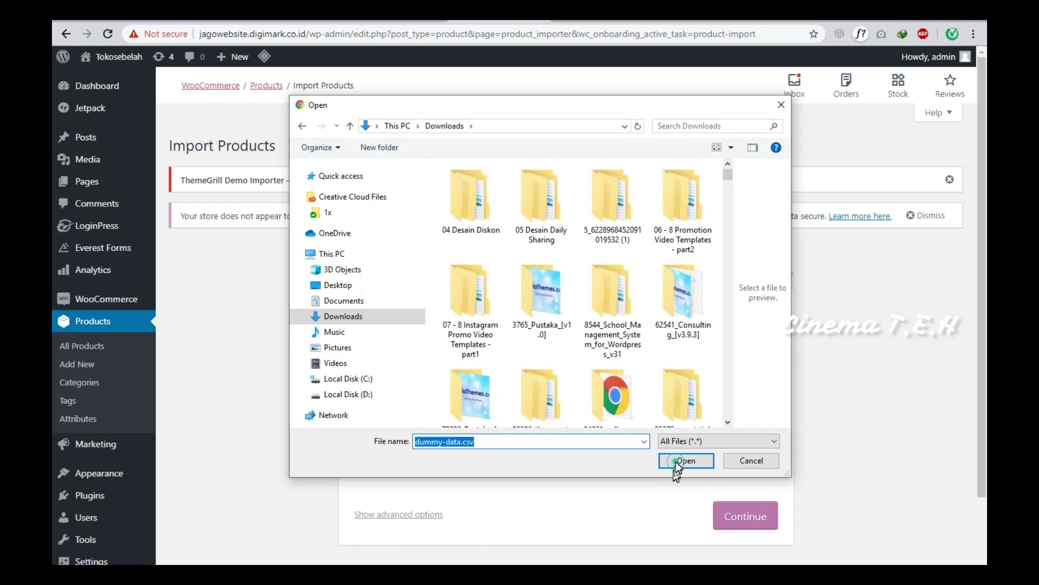
Upload dummy-data.csv, keep the default column mapping, and run the importer for 28 products.
click(735, 520)
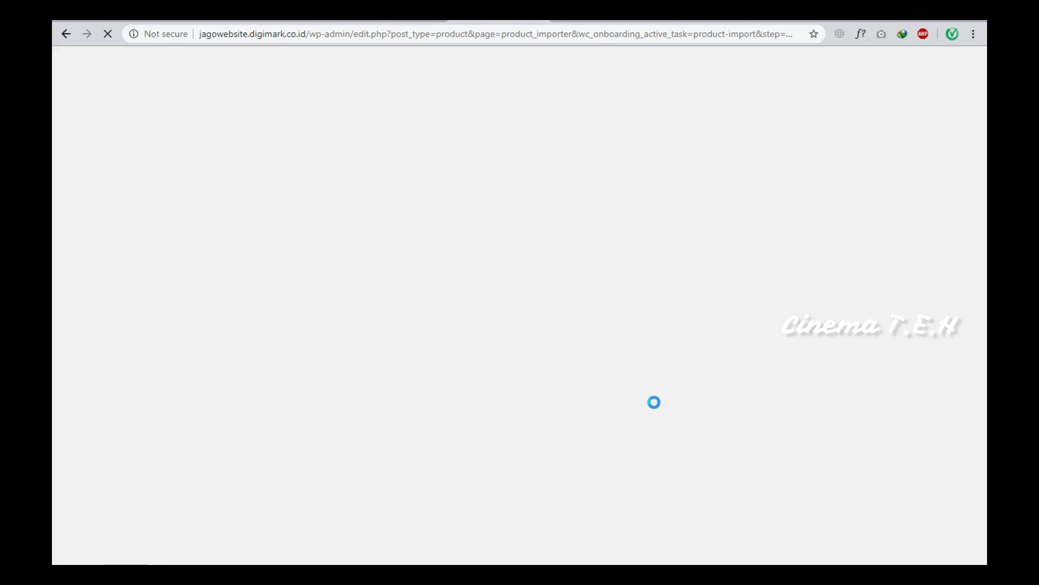
scroll(650, 417, down, 5)
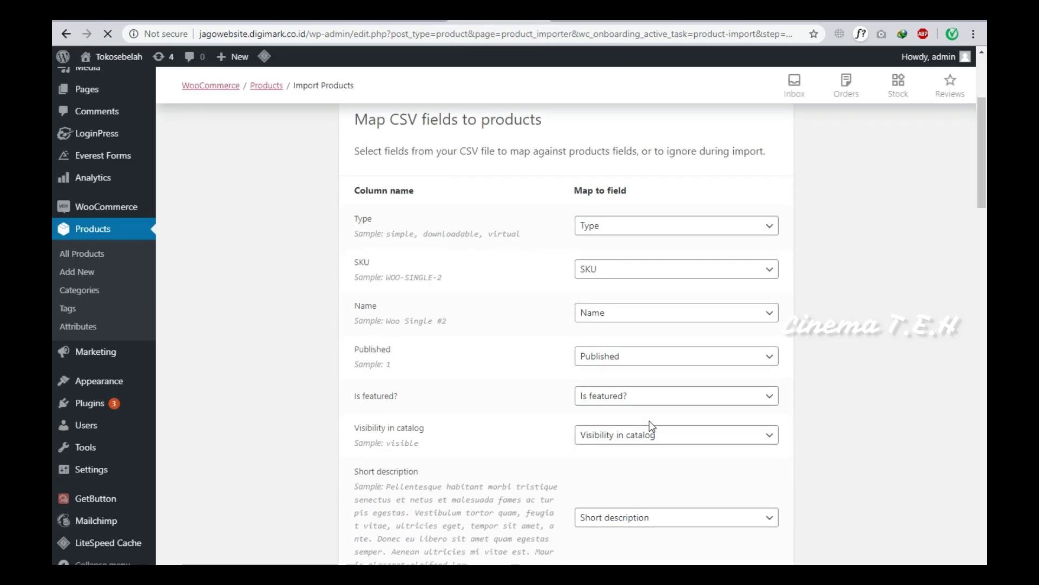
scroll(649, 421, down, 3)
scroll(649, 421, down, 9)
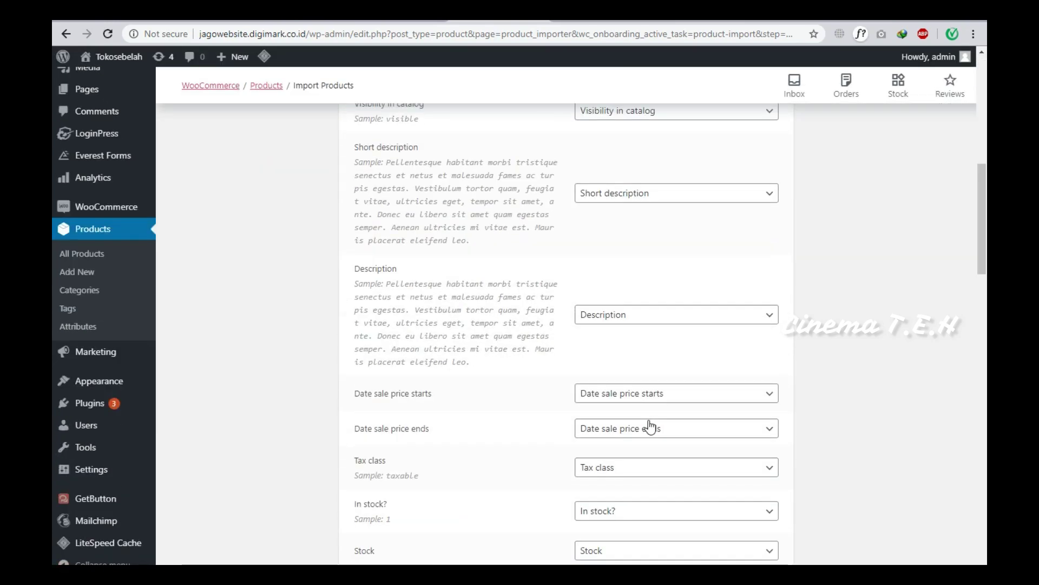
scroll(650, 428, down, 20)
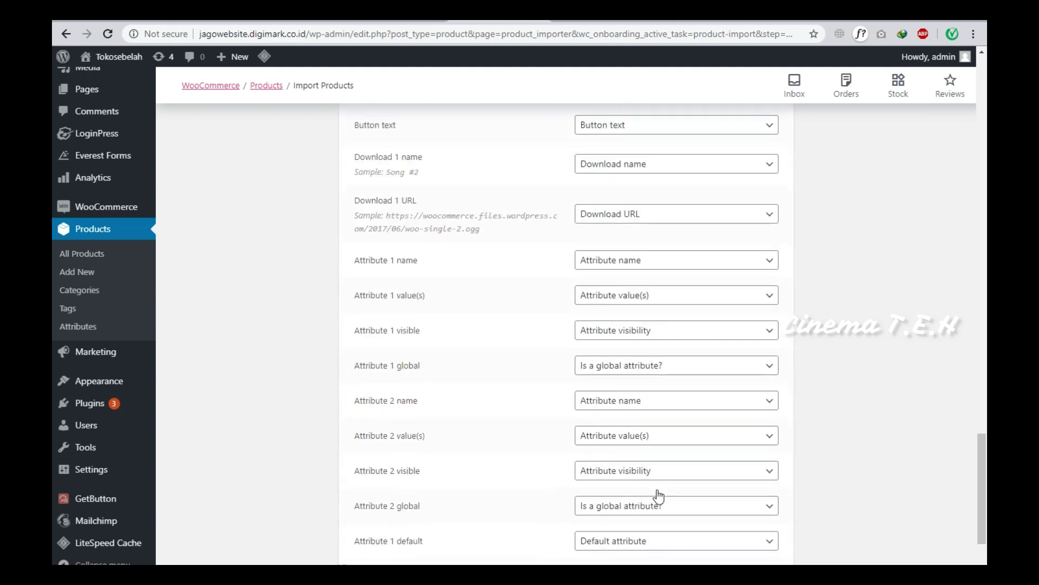
scroll(659, 496, down, 3)
click(697, 489)
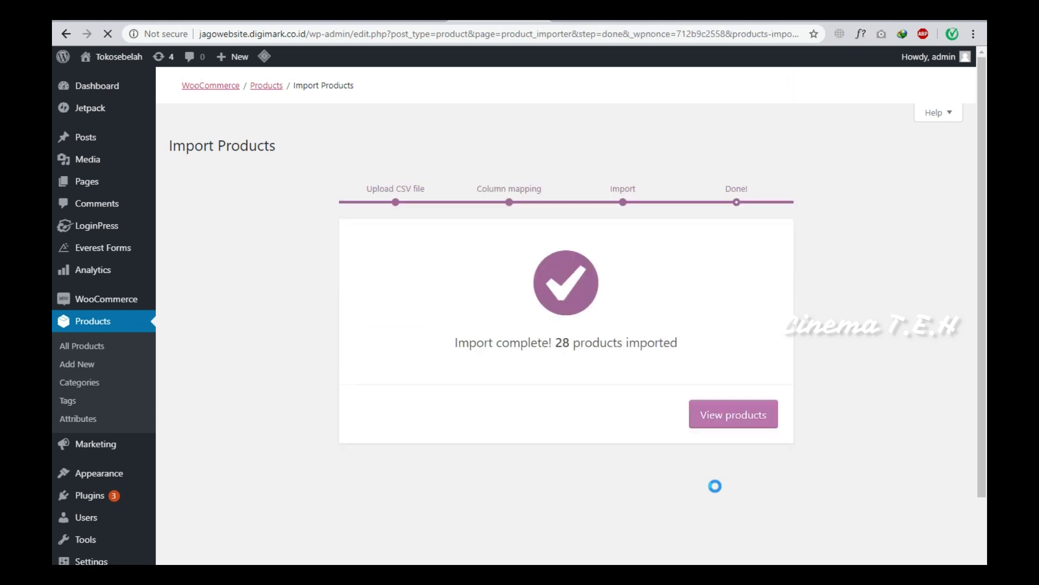
Return to the setup tasks and create a custom homepage under Personalize your store.
scroll(725, 460, down, 2)
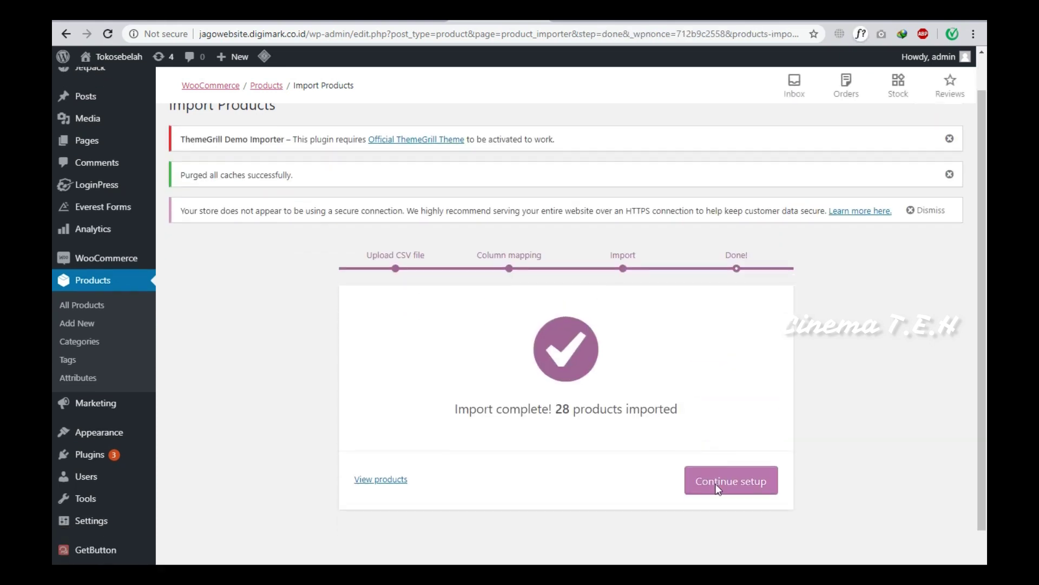
click(734, 440)
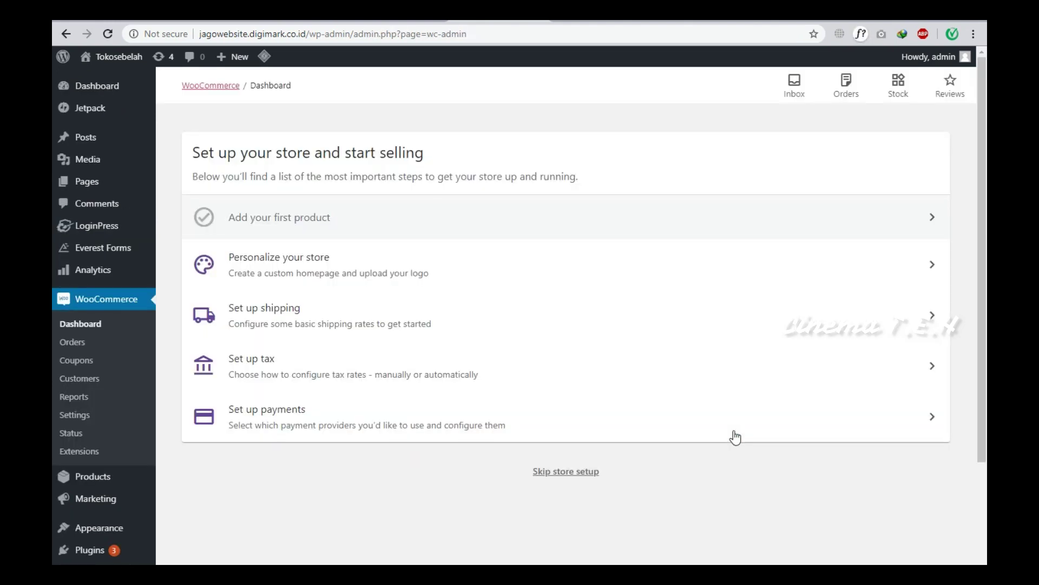
click(573, 264)
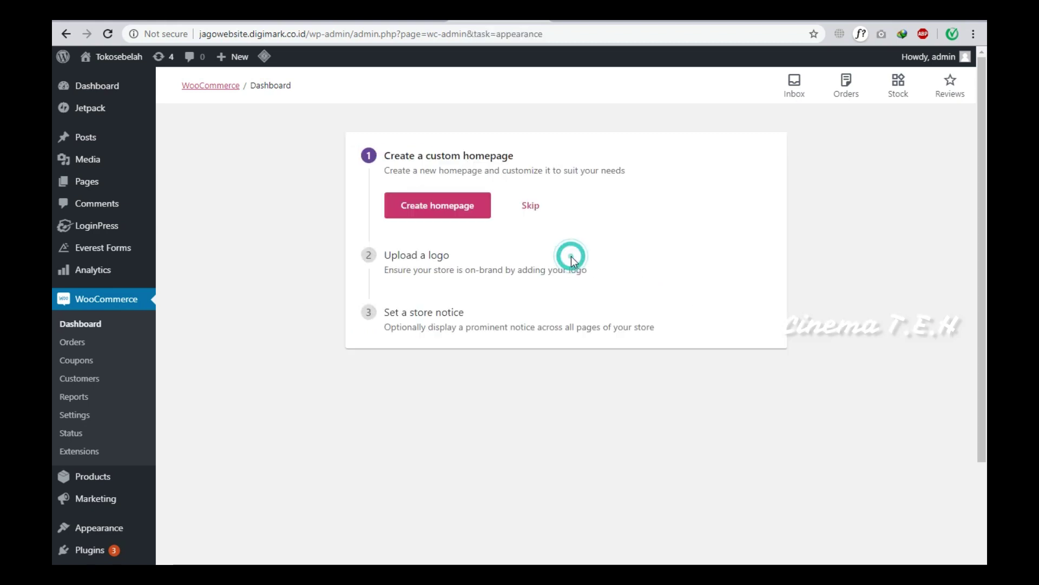
click(469, 214)
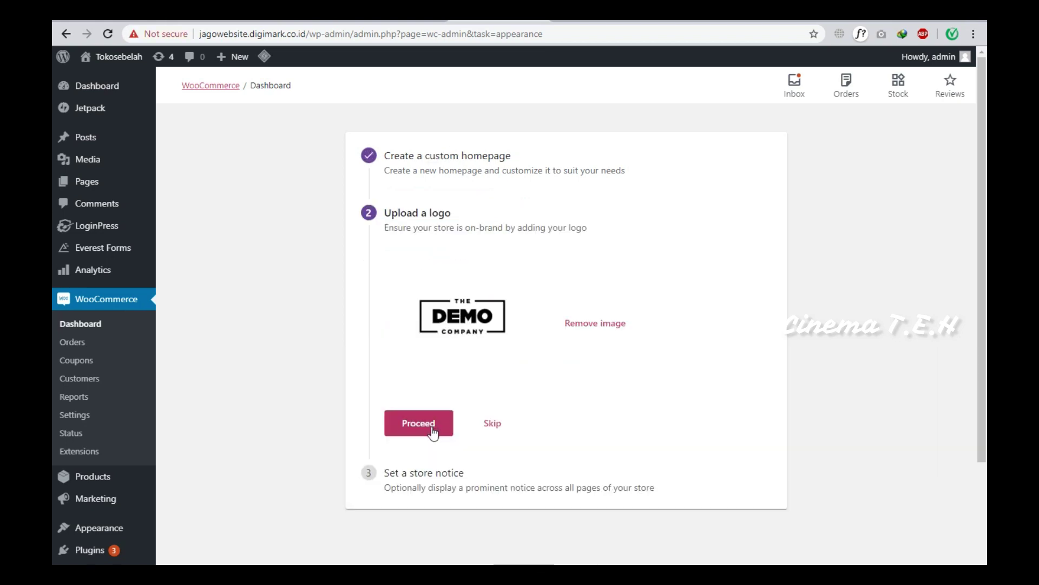
Proceed past the logo and leave the store notice empty to complete personalization.
click(433, 431)
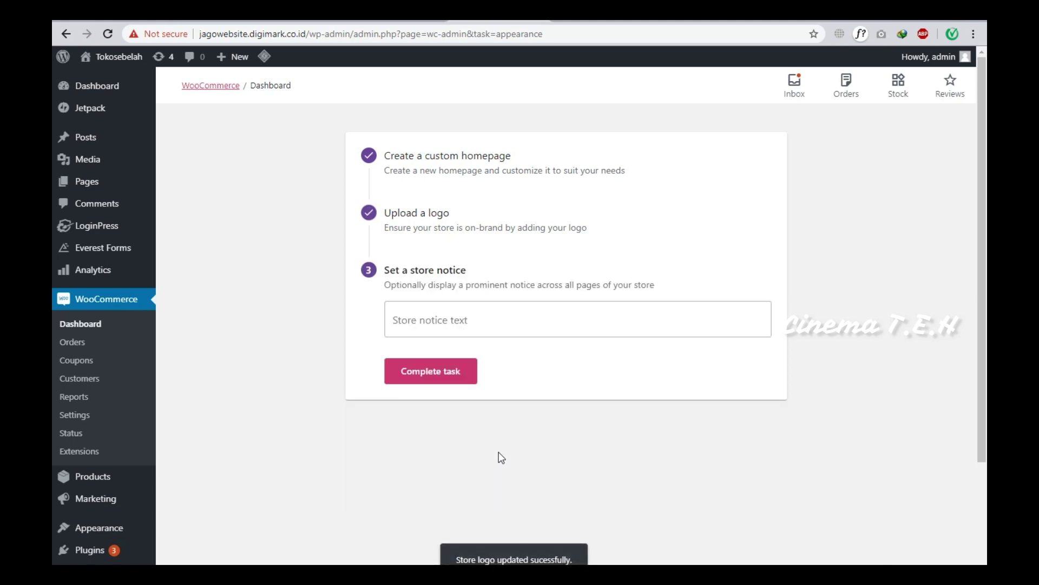
click(475, 318)
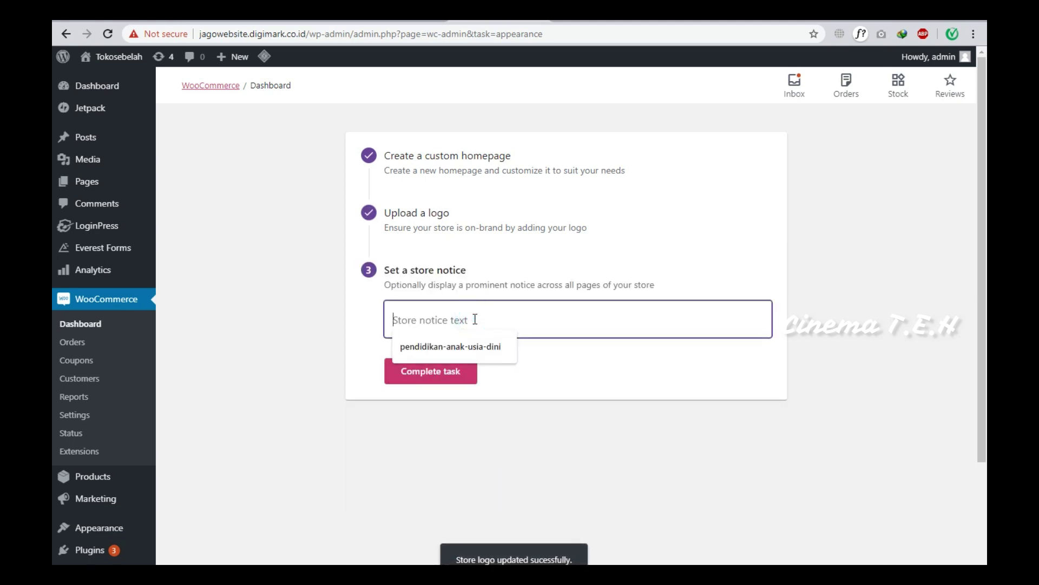
click(618, 280)
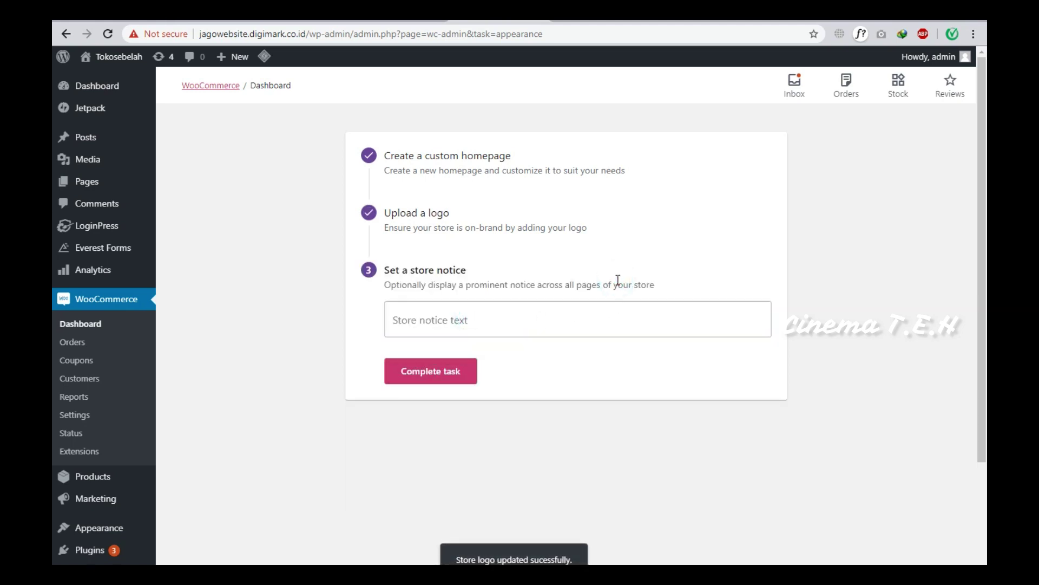
click(444, 375)
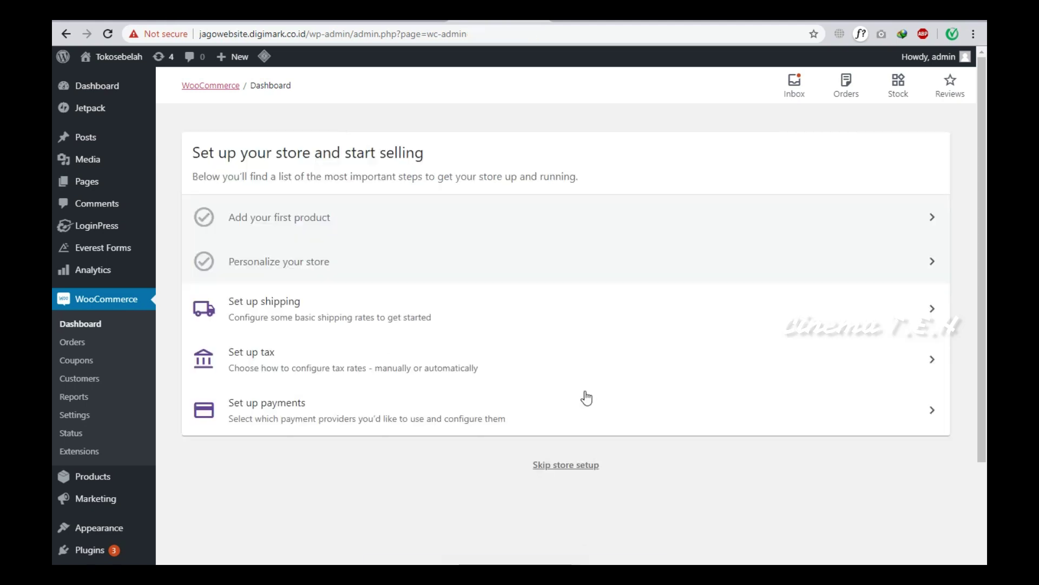
Confirm the store location address in the shipping setup task.
click(414, 307)
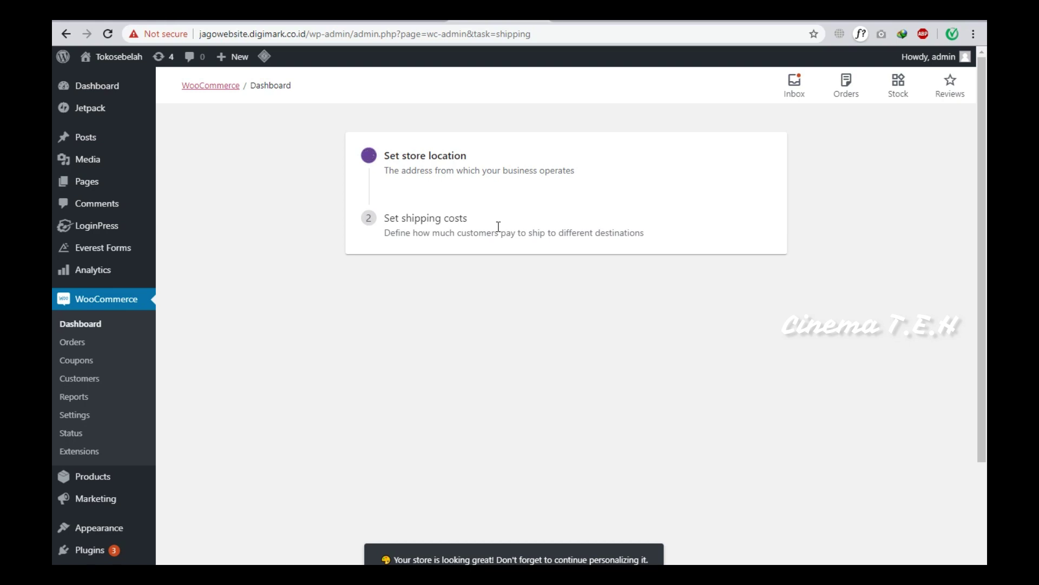
scroll(492, 348, down, 1)
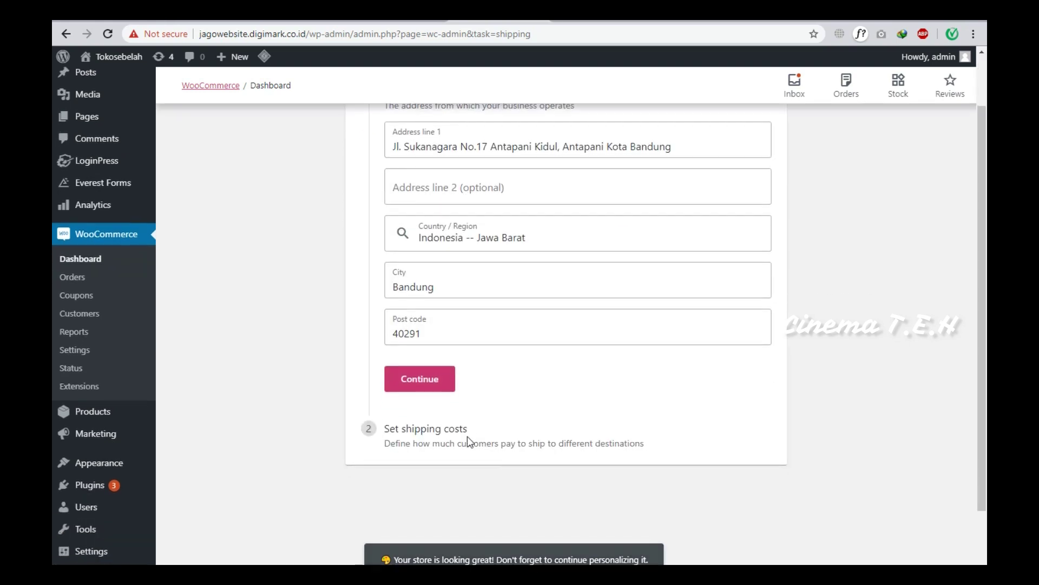
click(445, 440)
click(440, 372)
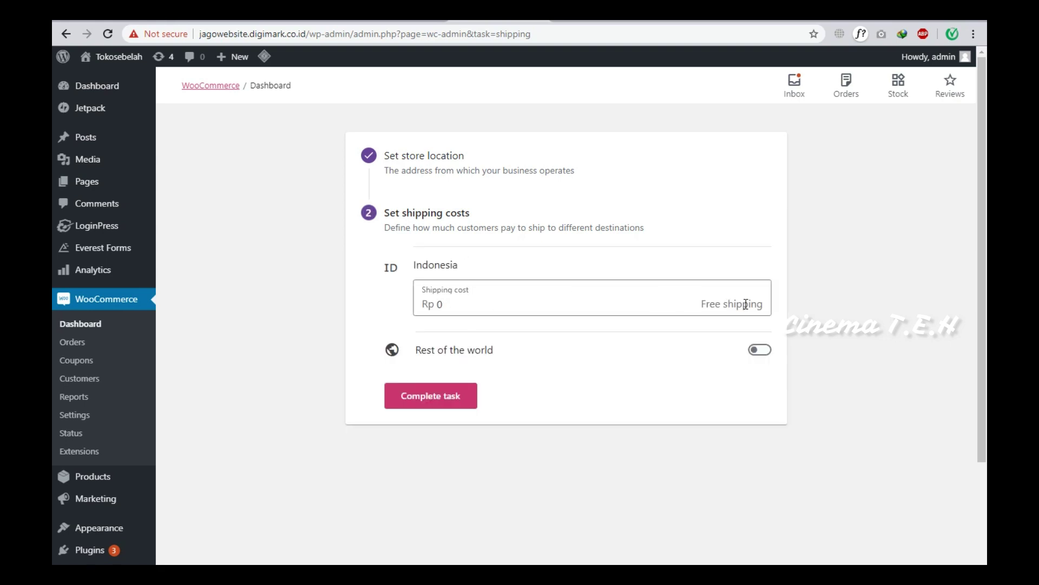
Add Rp 0 free shipping for the rest of the world and complete the shipping task.
click(759, 351)
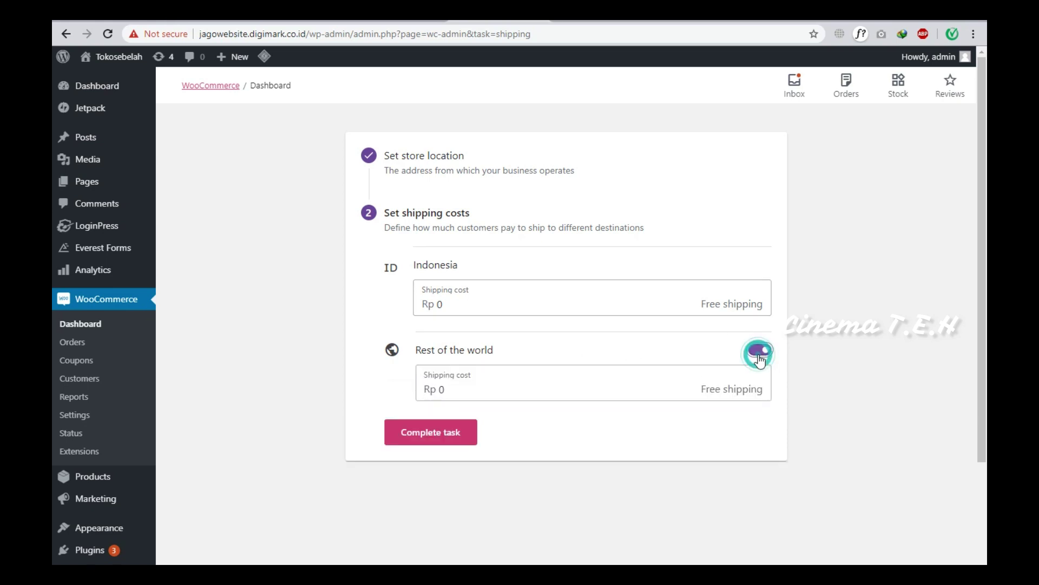
click(448, 444)
click(407, 366)
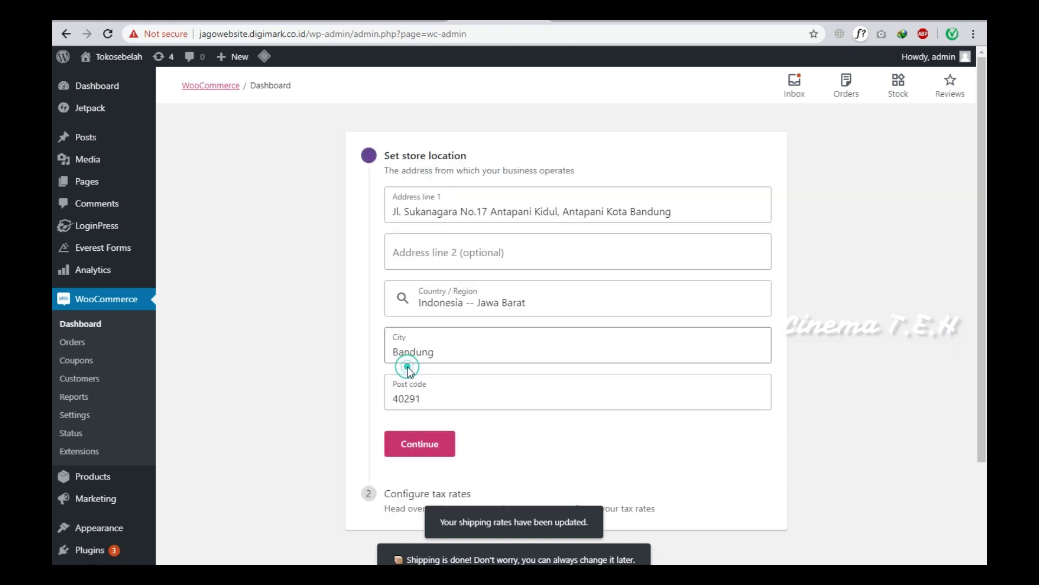
Confirm the tax store location, view the empty Standard tax rates, and return to the task list.
click(427, 445)
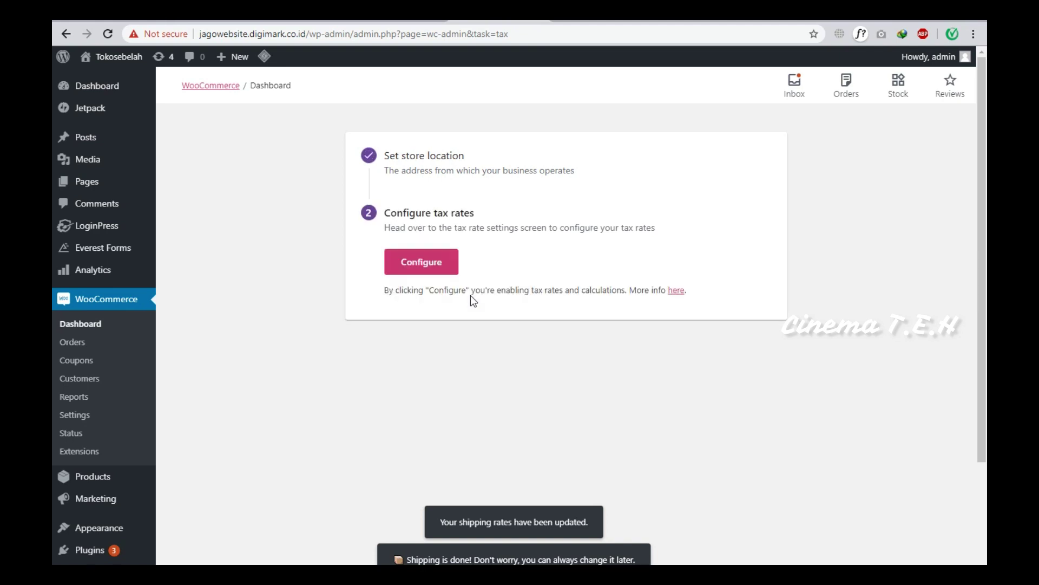
click(441, 269)
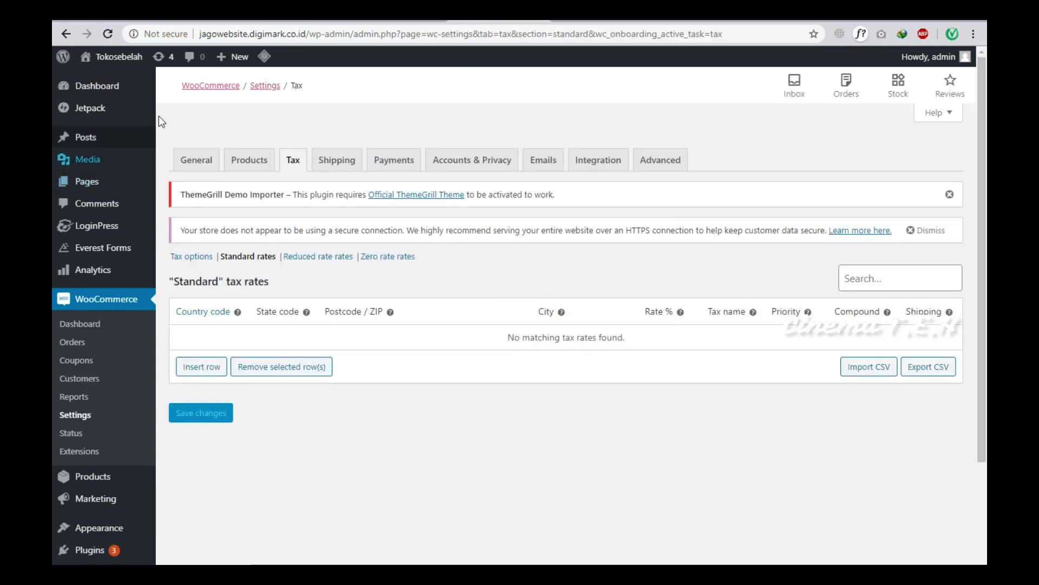
click(53, 34)
mouse_move(72, 56)
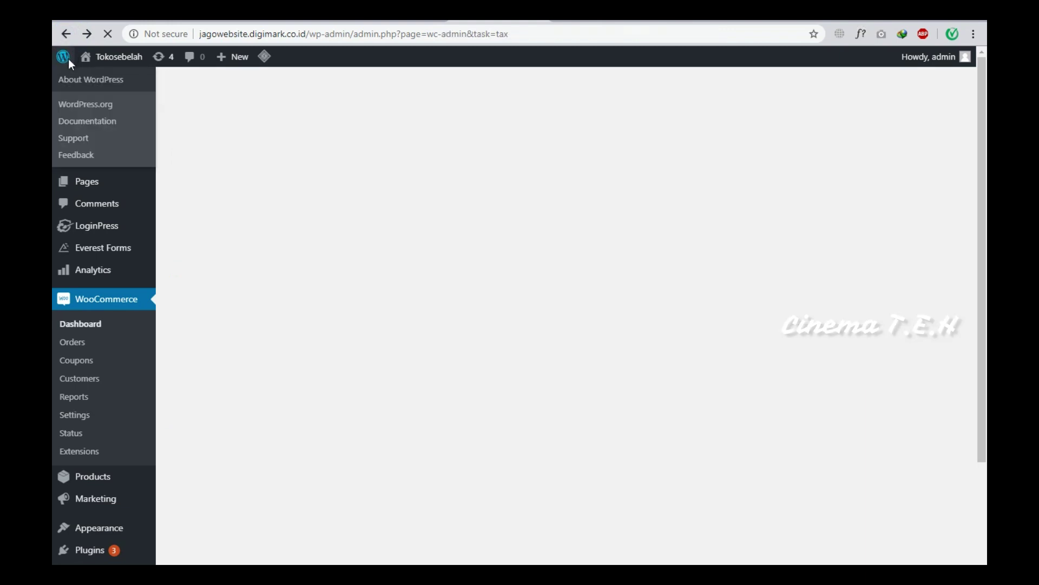
click(66, 33)
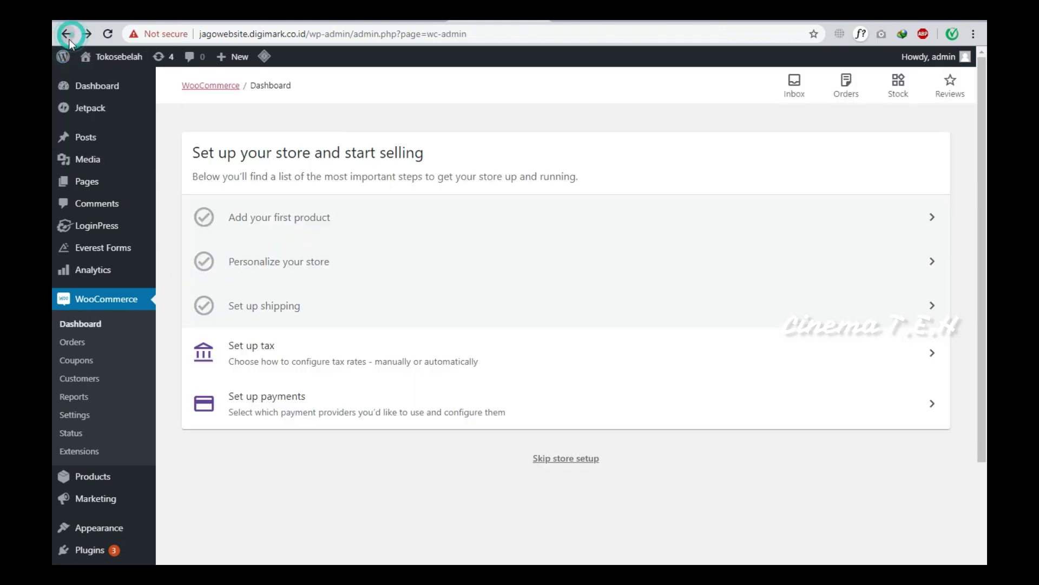
Turn on Cash on delivery in the payments setup task.
click(349, 405)
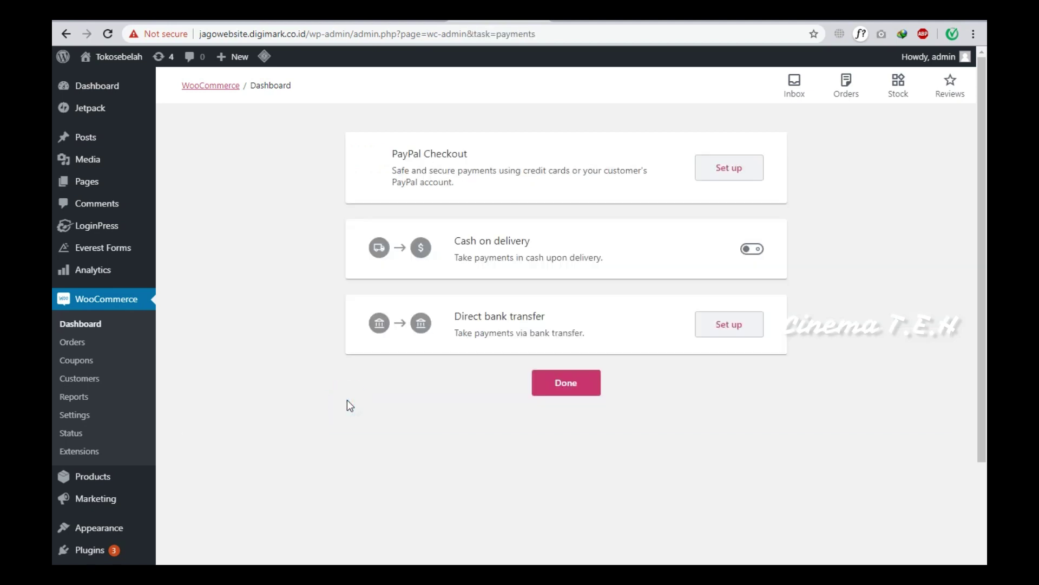
click(750, 251)
click(745, 329)
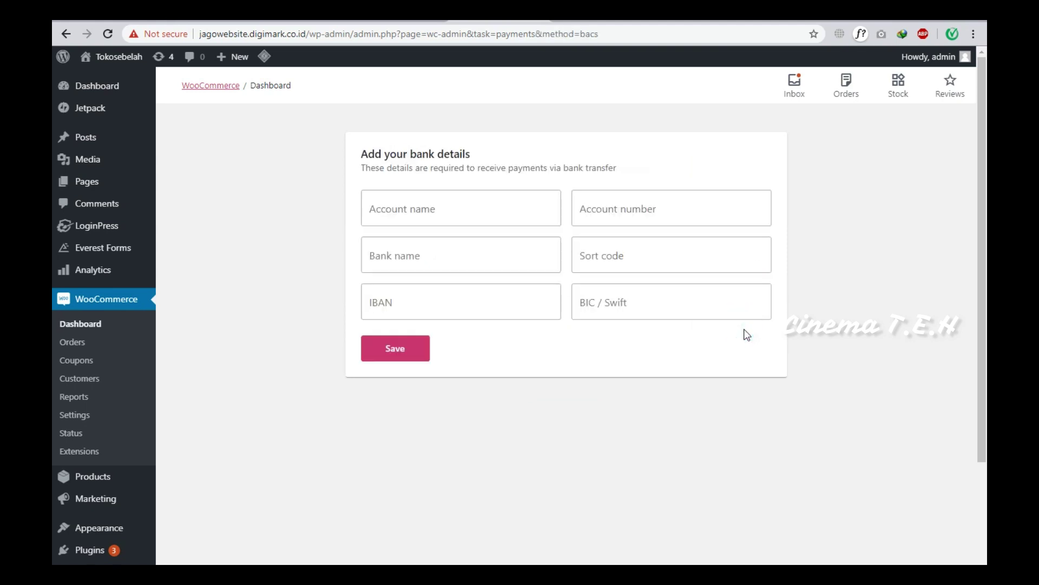
Enter the bank account name, account number and bank name for bank transfer, save, and finish payments.
click(483, 207)
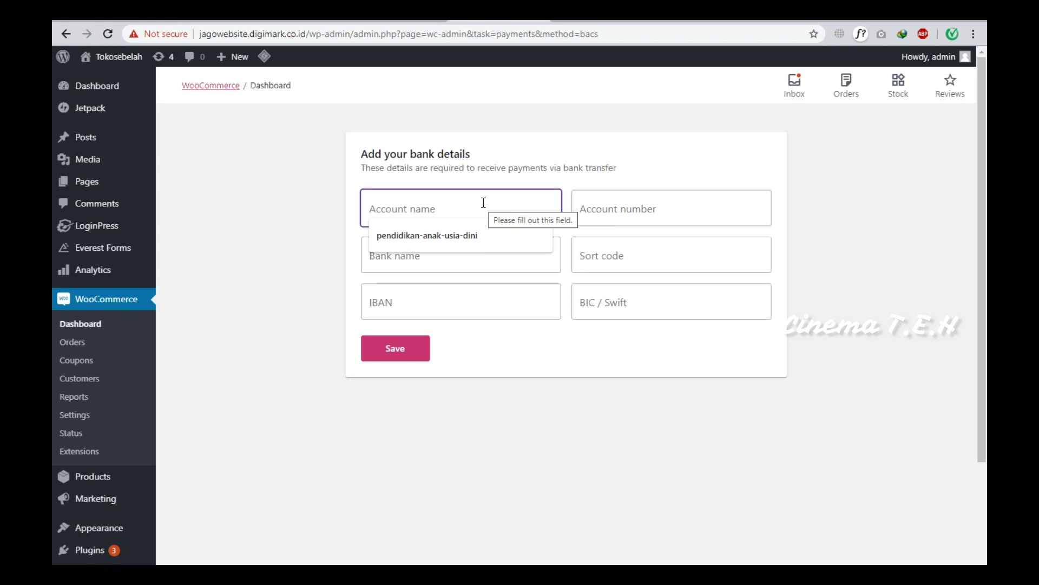
key(BackSpace)
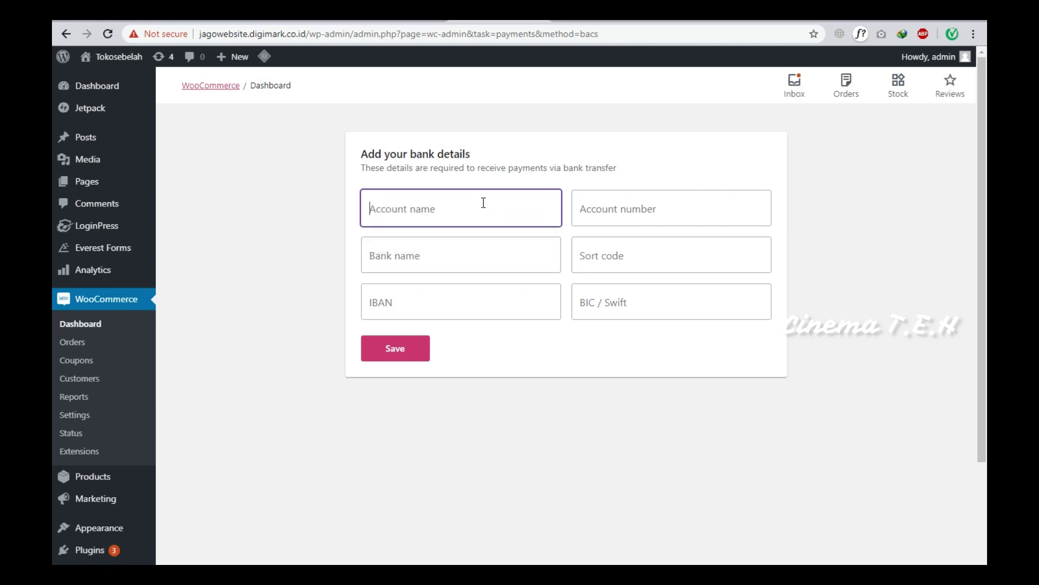
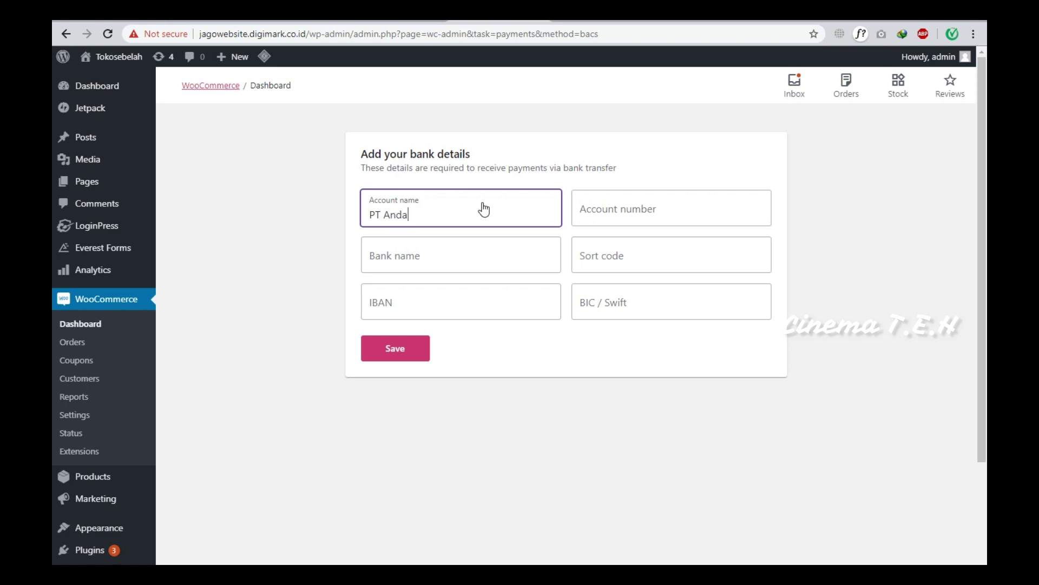
key(Tab)
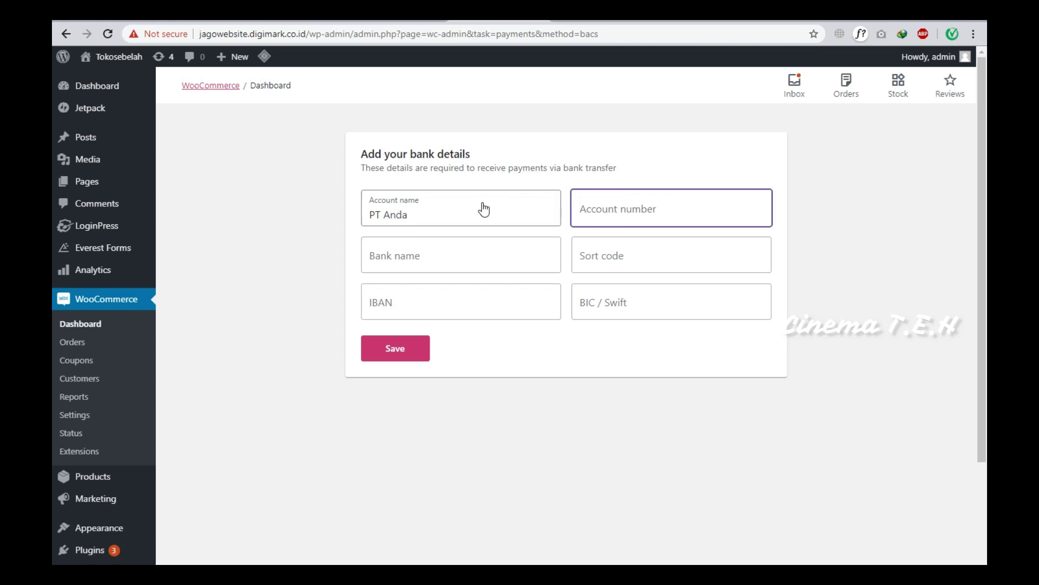
key(Tab)
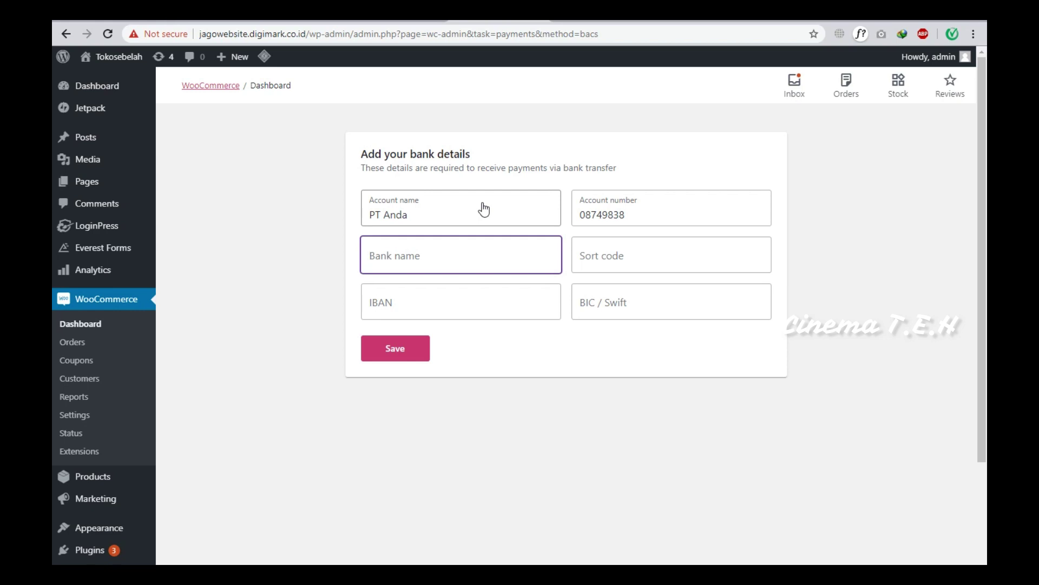
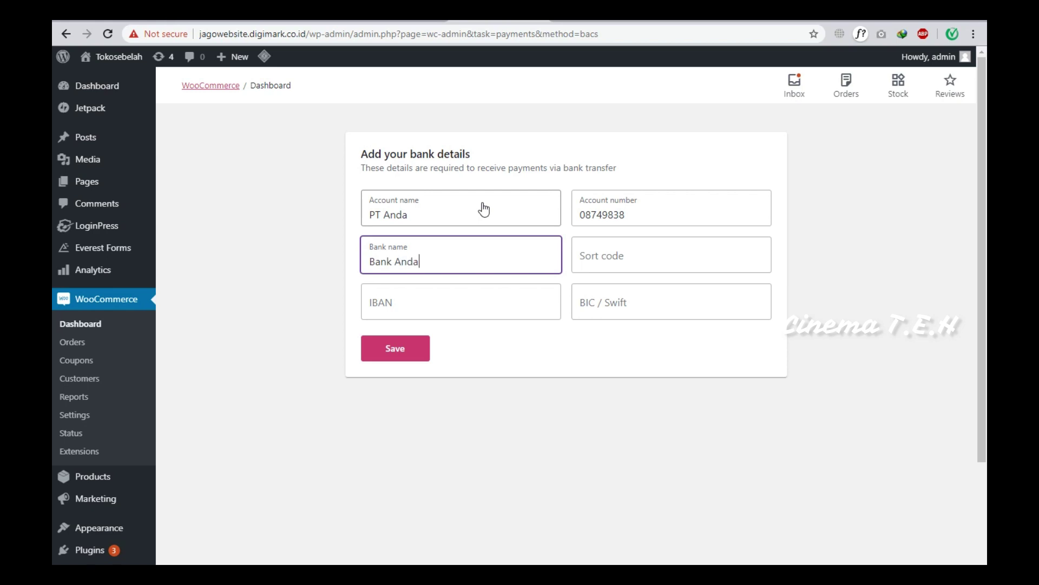
click(427, 351)
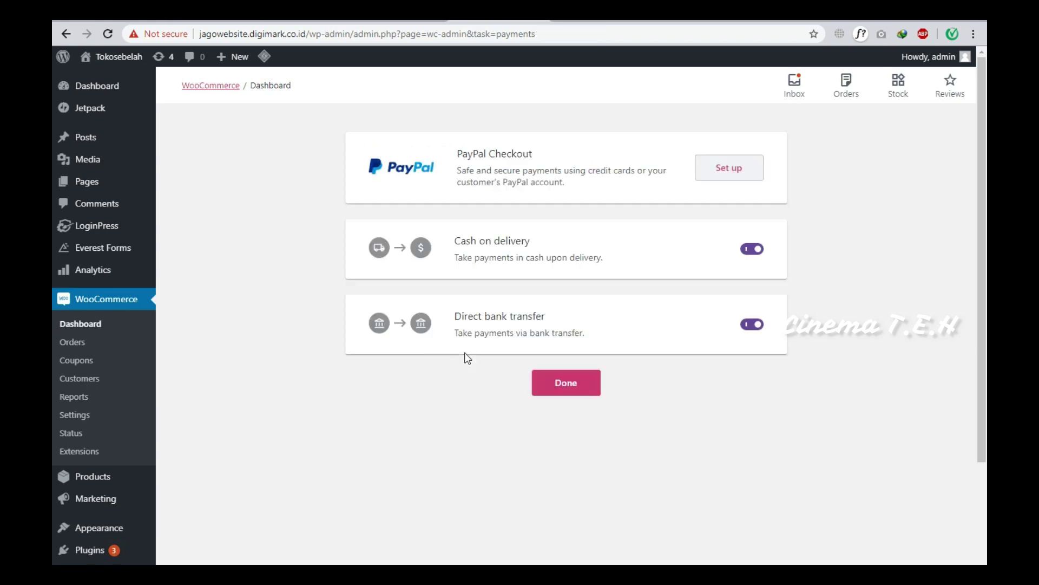
click(561, 381)
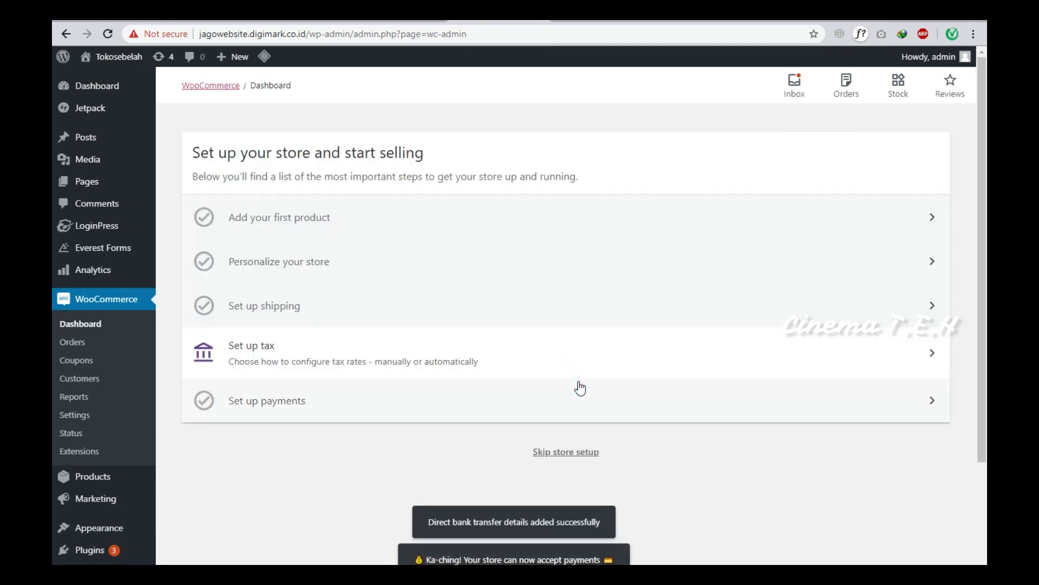
Skip the remaining store setup and open the storefront in a new browser tab.
click(596, 455)
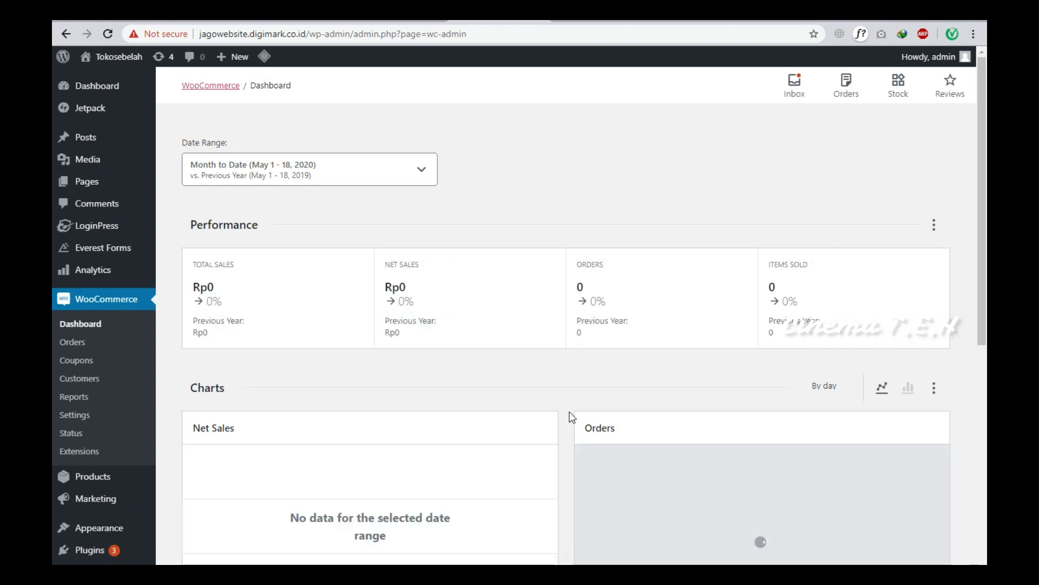
mouse_move(125, 62)
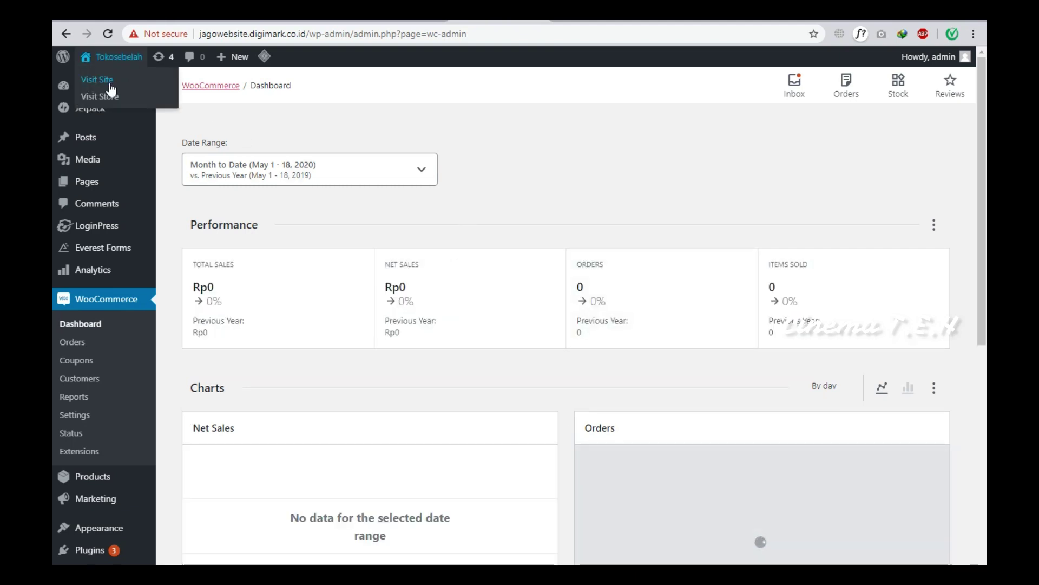
right_click(107, 99)
click(111, 106)
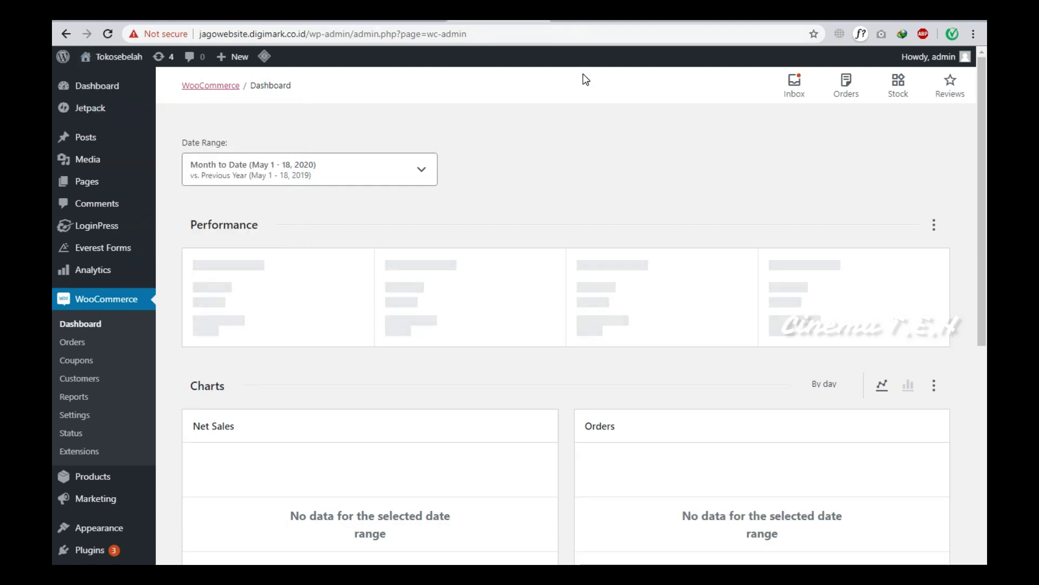
click(596, 22)
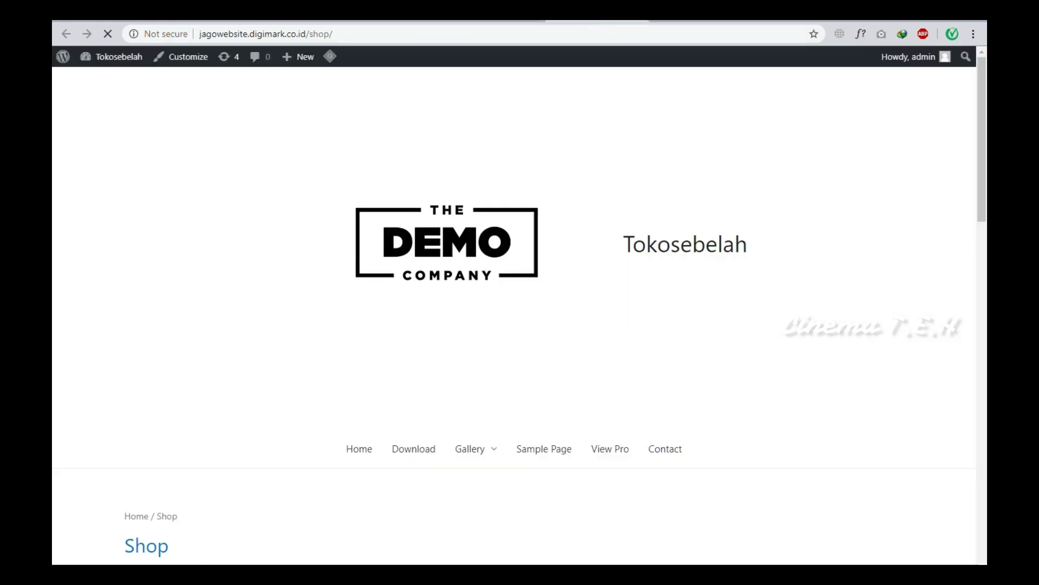
scroll(604, 74, down, 7)
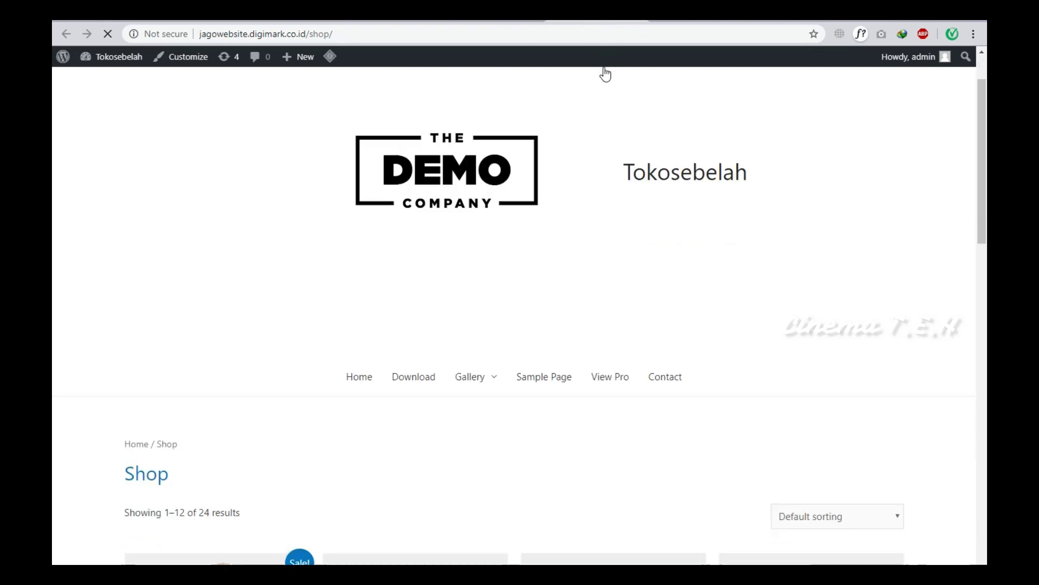
scroll(566, 176, down, 2)
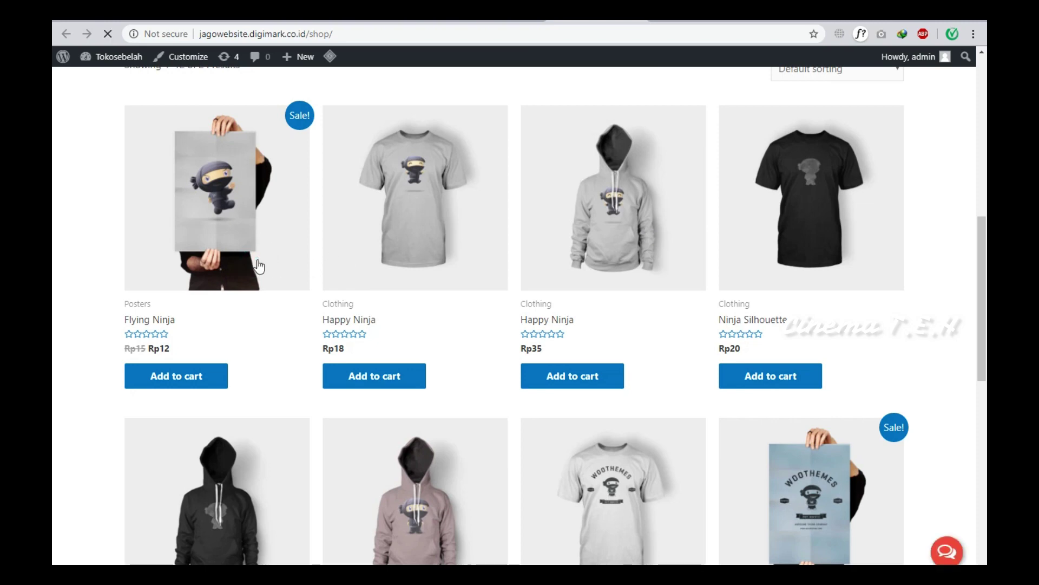
scroll(262, 263, down, 8)
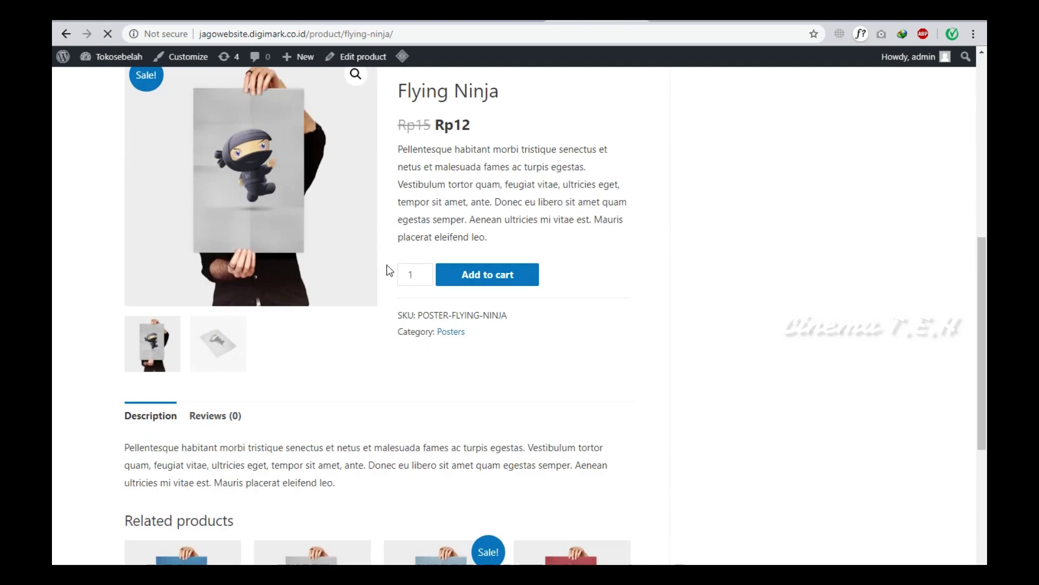
scroll(389, 270, down, 4)
scroll(388, 270, up, 8)
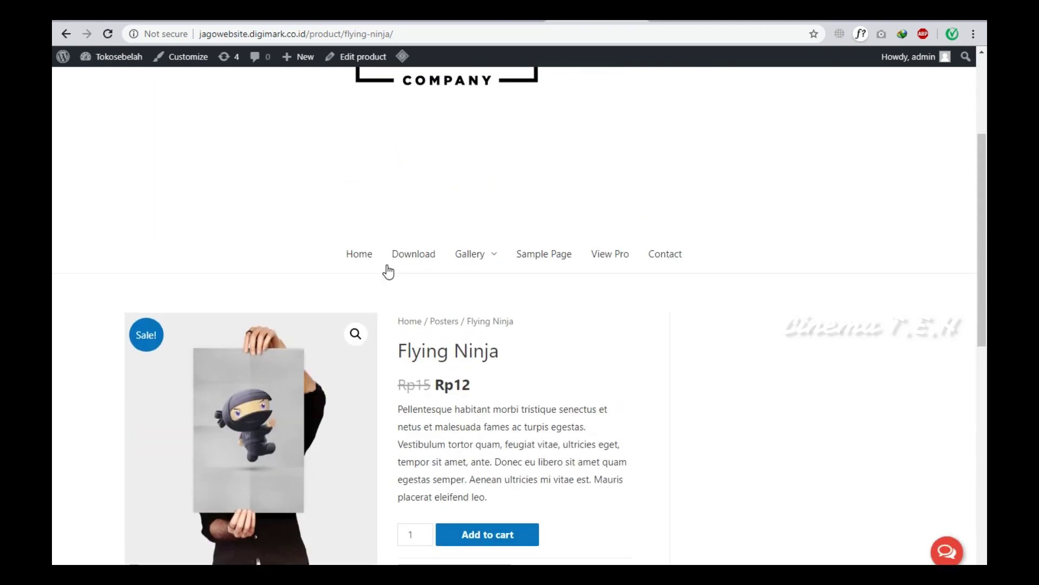
scroll(389, 271, down, 10)
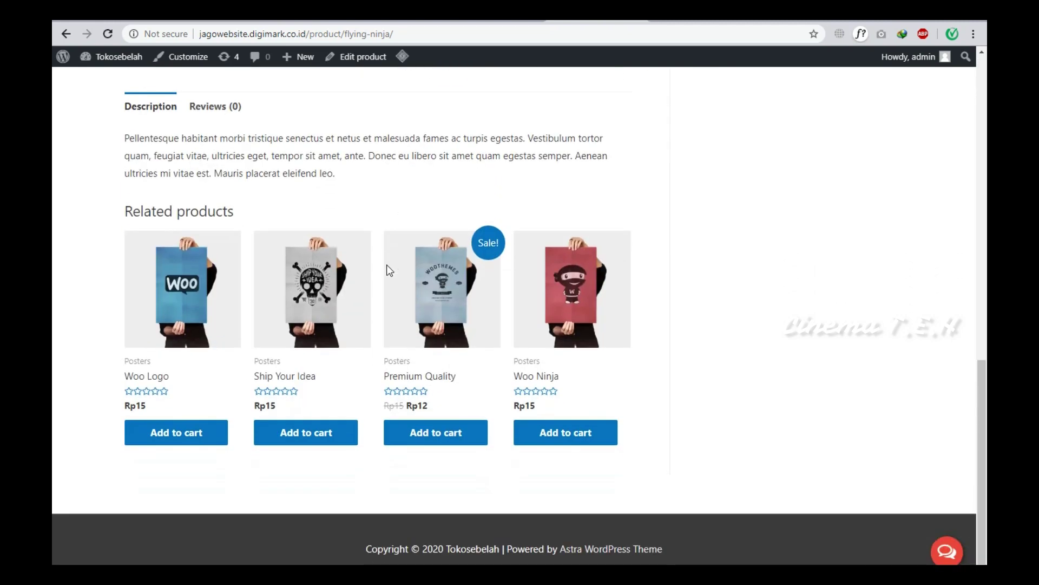
scroll(389, 270, up, 10)
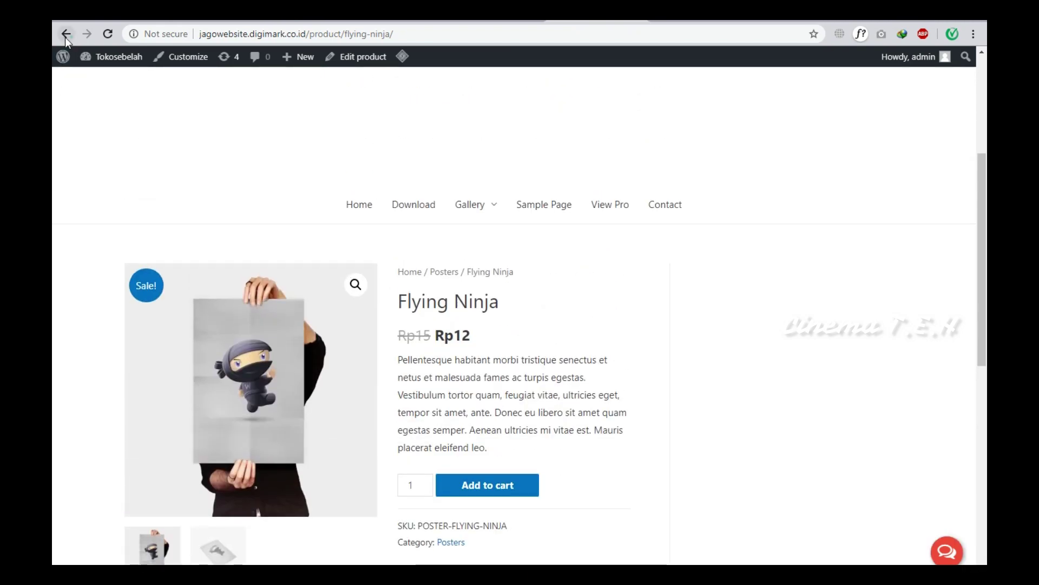
click(66, 35)
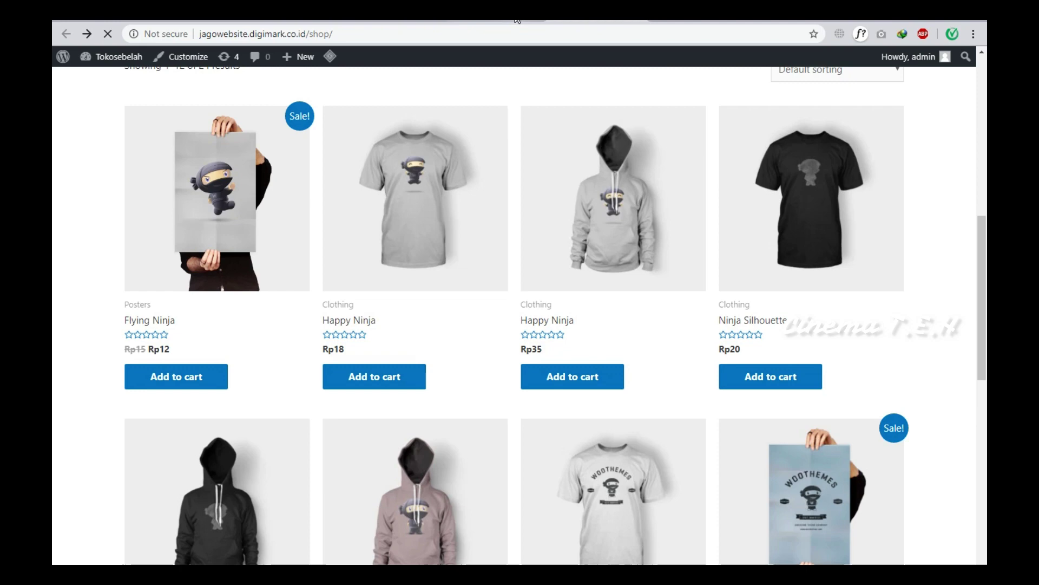
click(516, 21)
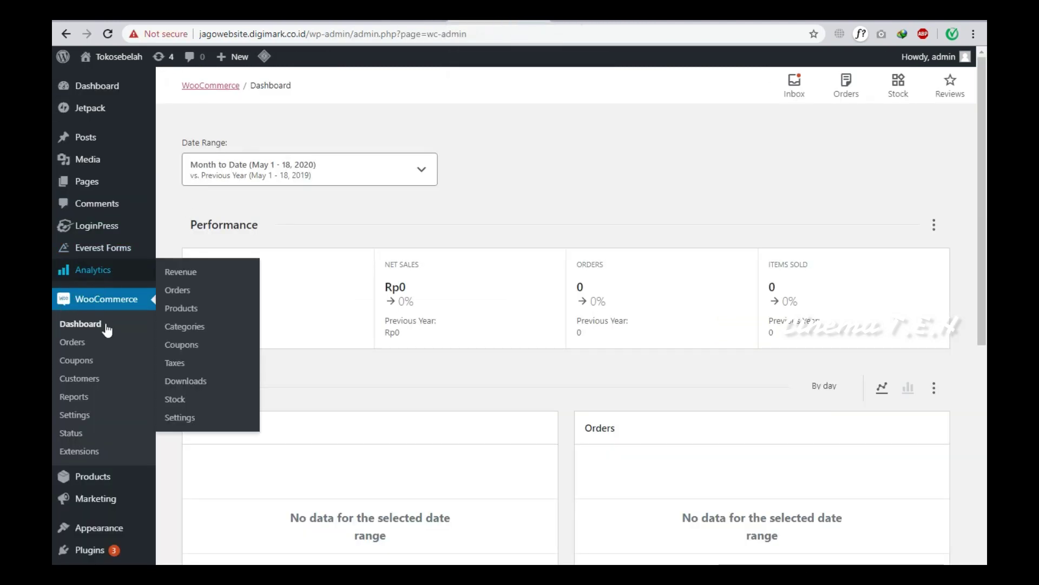
scroll(105, 352, down, 3)
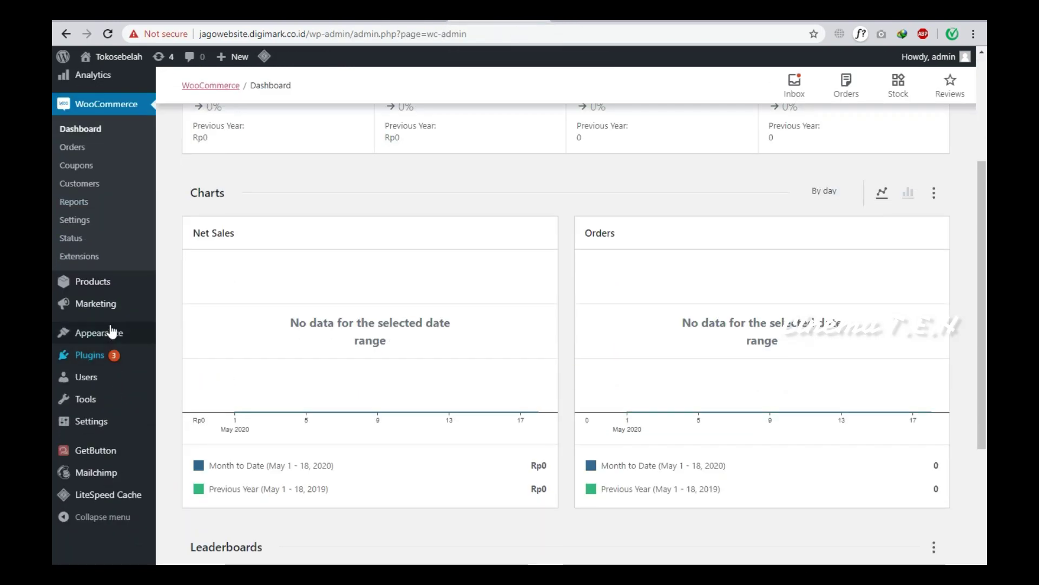
click(100, 218)
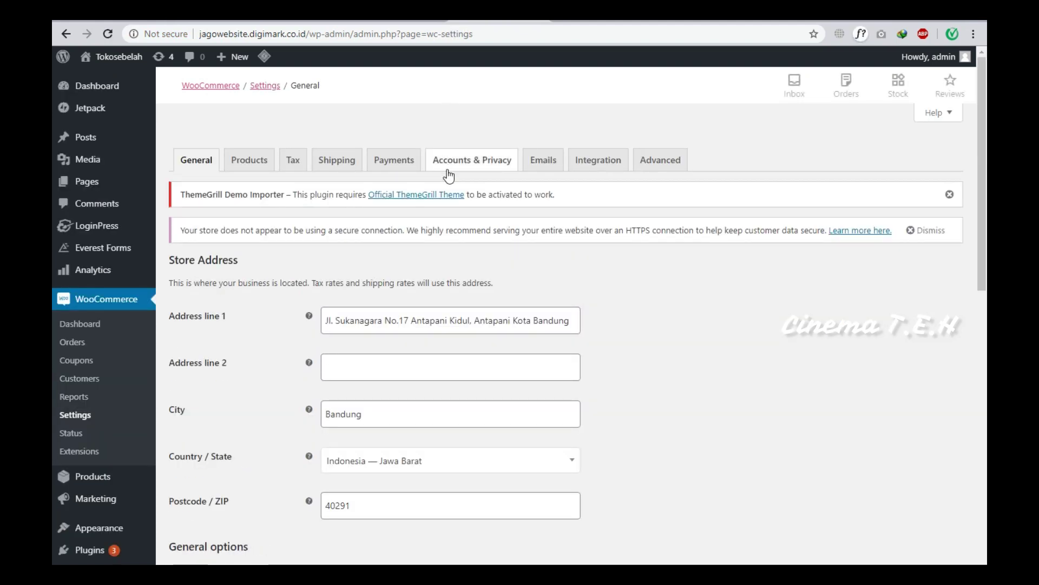
scroll(418, 186, down, 3)
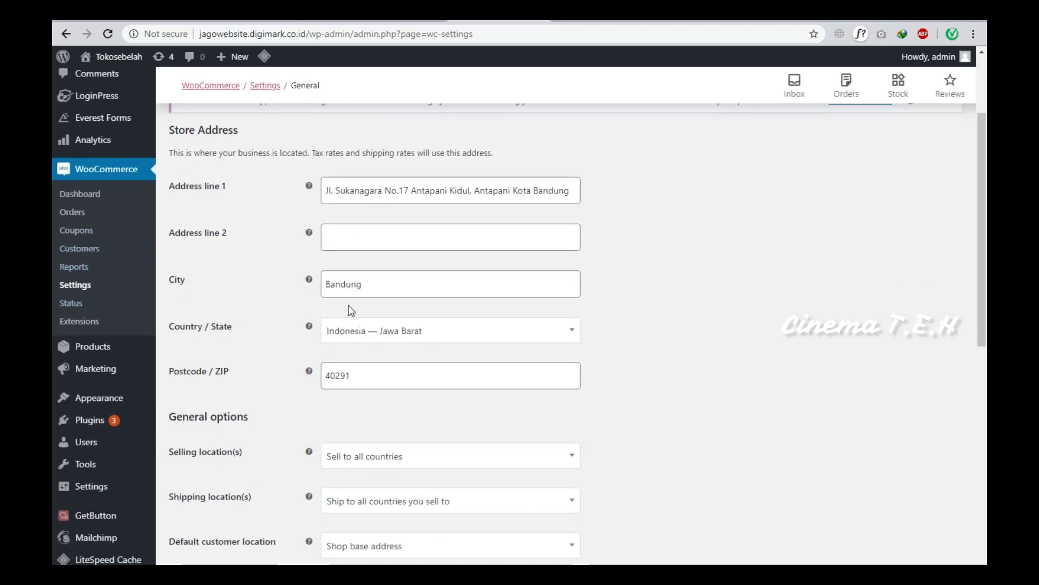
scroll(348, 309, down, 7)
scroll(357, 308, up, 10)
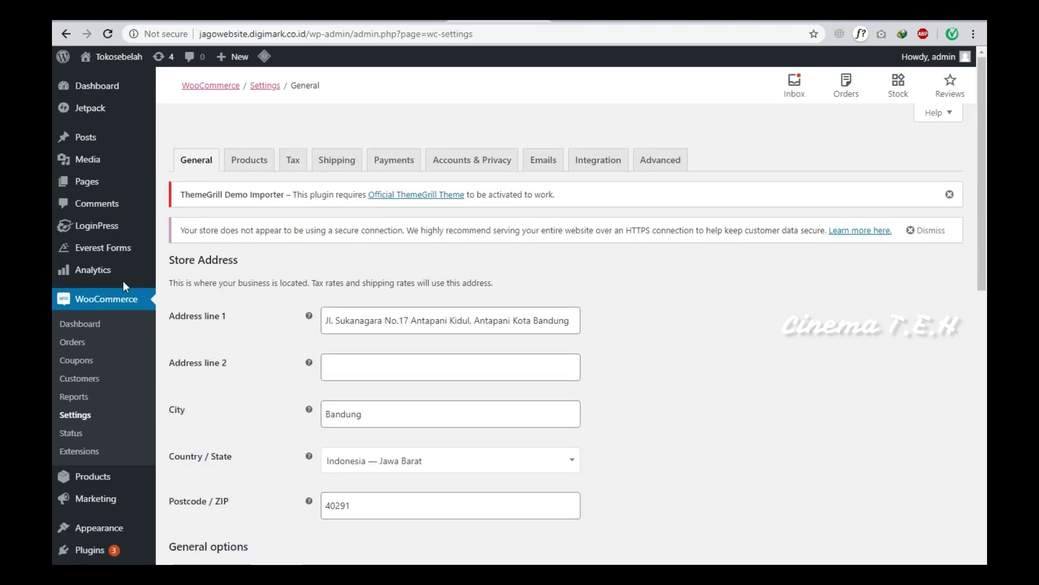
click(107, 325)
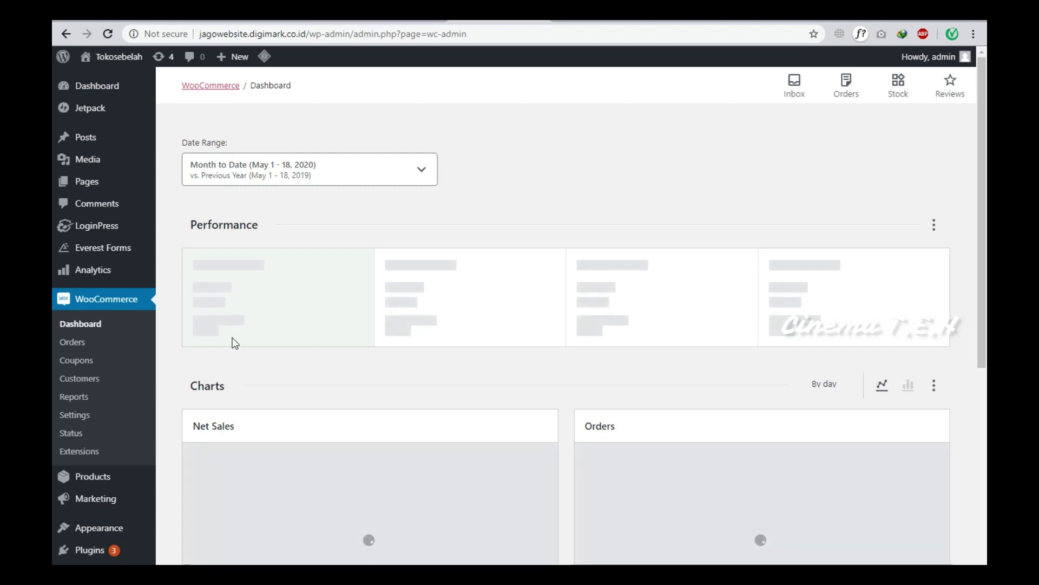
Go back to the storefront shop page and open the Happy Ninja product.
key(alt+Left)
scroll(535, 154, up, 5)
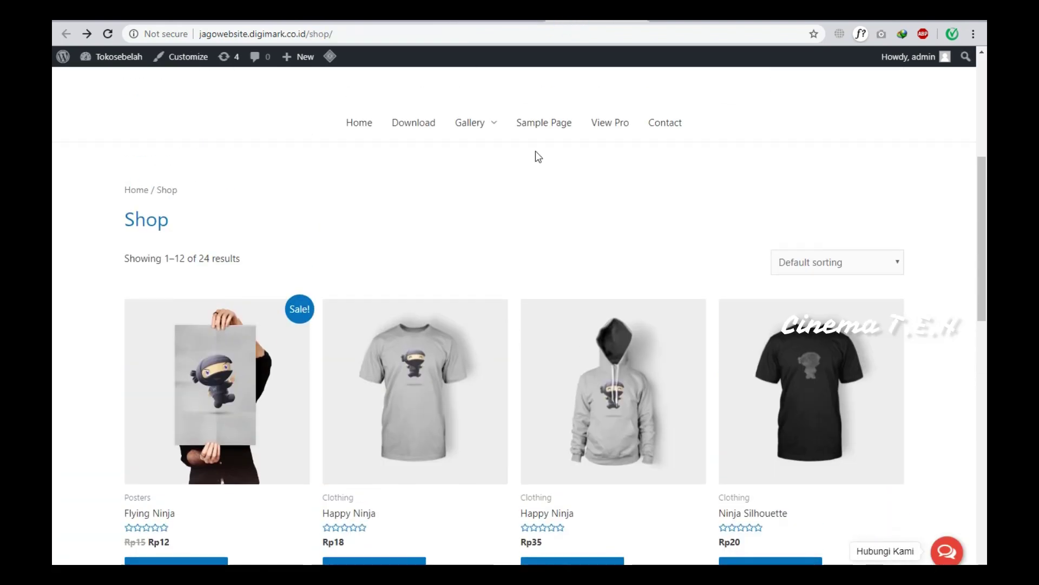
scroll(538, 162, up, 3)
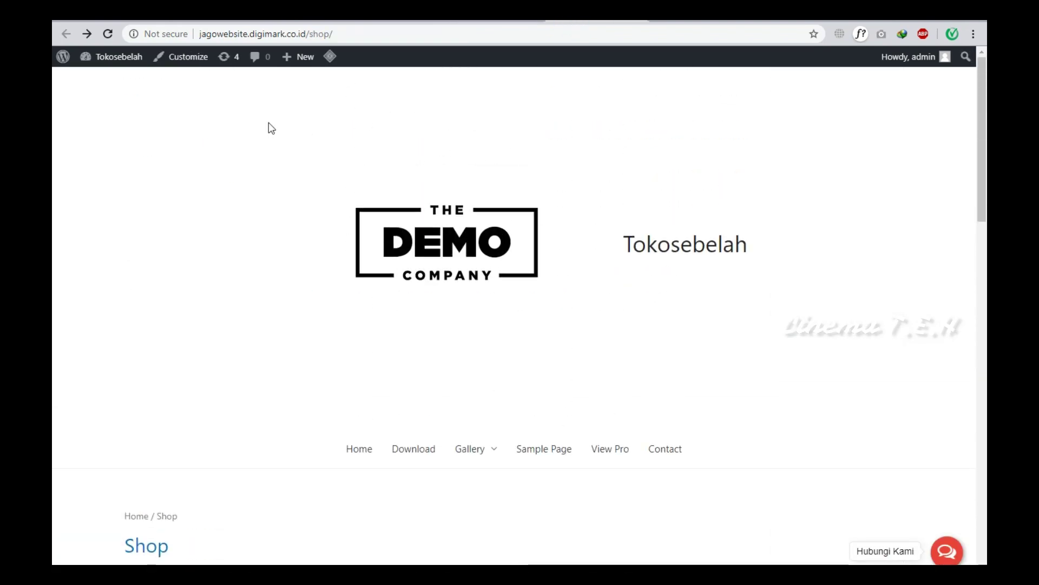
key(alt+Left)
scroll(465, 256, down, 8)
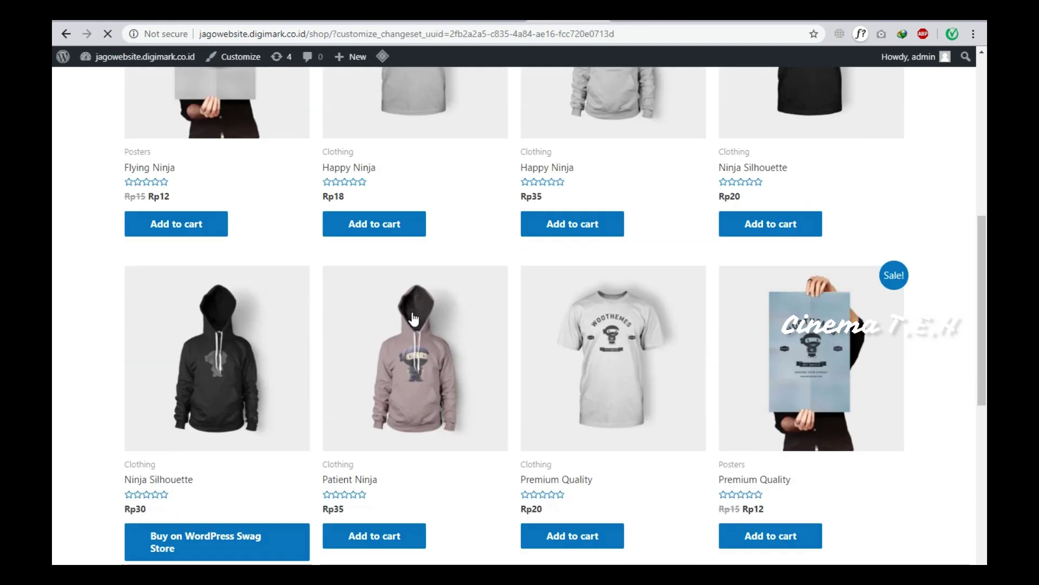
scroll(368, 261, up, 4)
scroll(370, 264, up, 5)
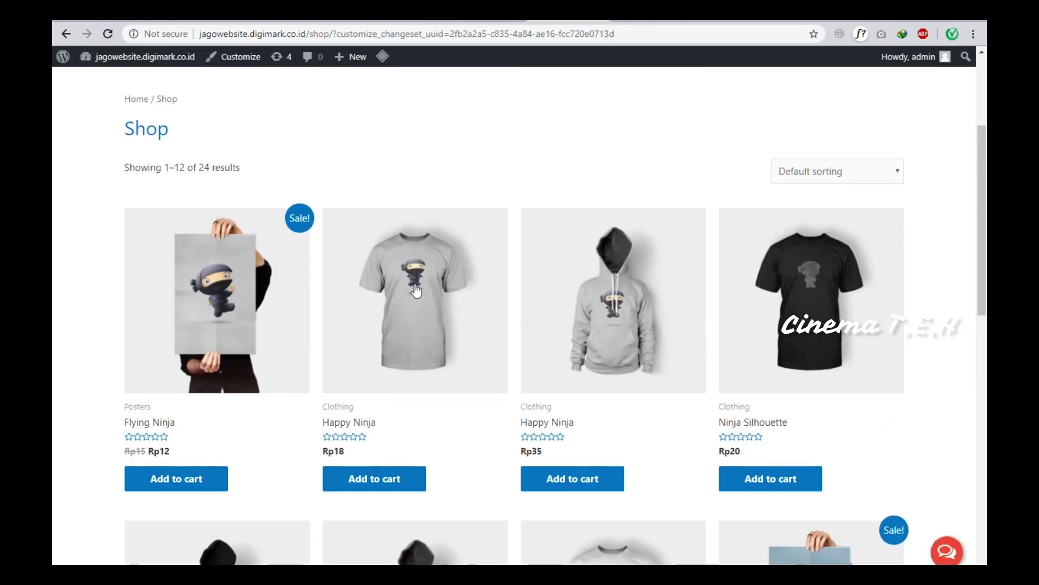
click(417, 290)
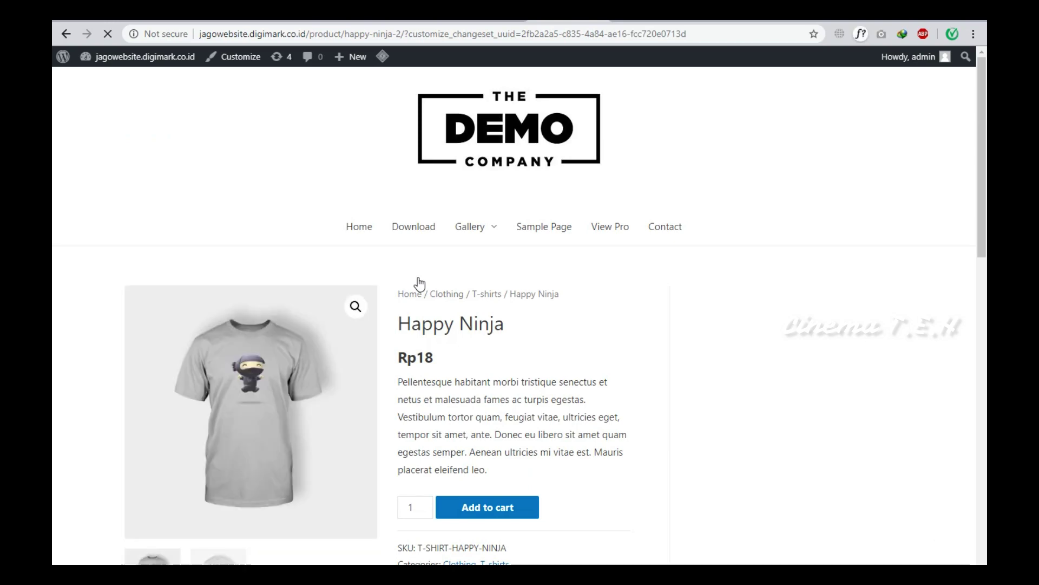
Try the Happy Ninja quantity spinner (2, back to 1), then switch to the Shop tab.
scroll(428, 303, down, 2)
scroll(431, 309, down, 12)
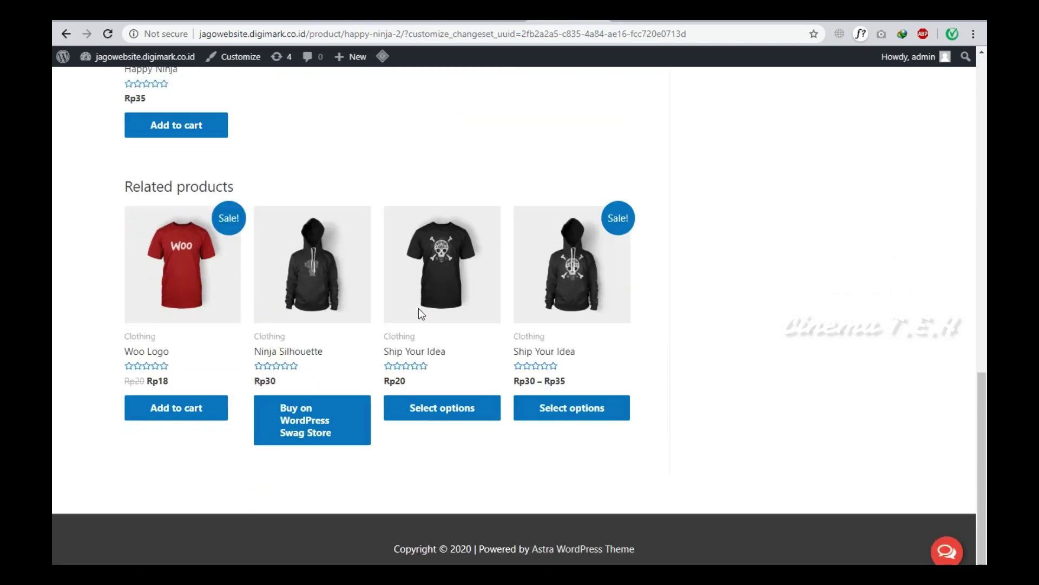
scroll(420, 314, up, 12)
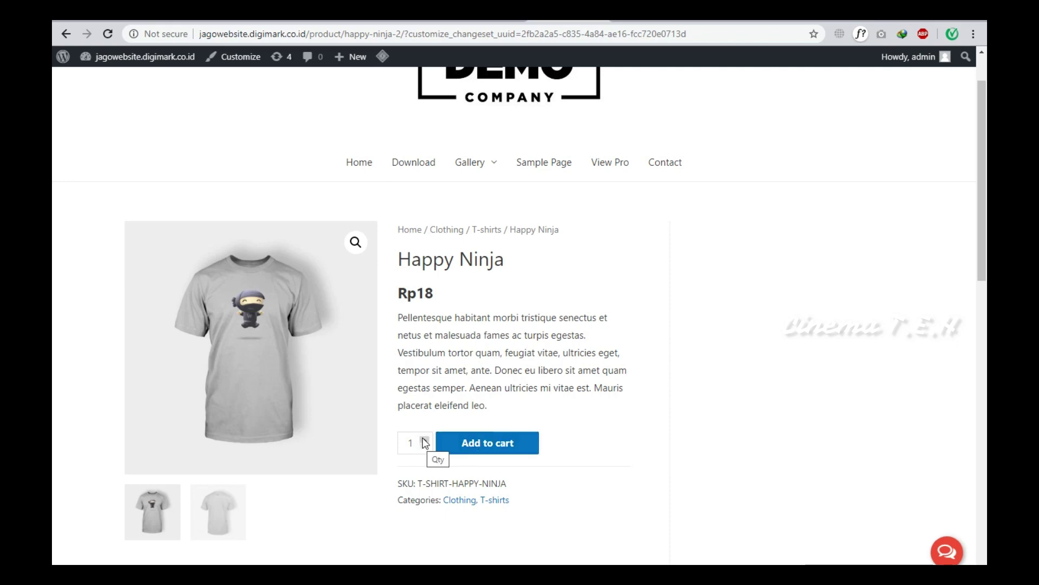
click(424, 437)
click(425, 445)
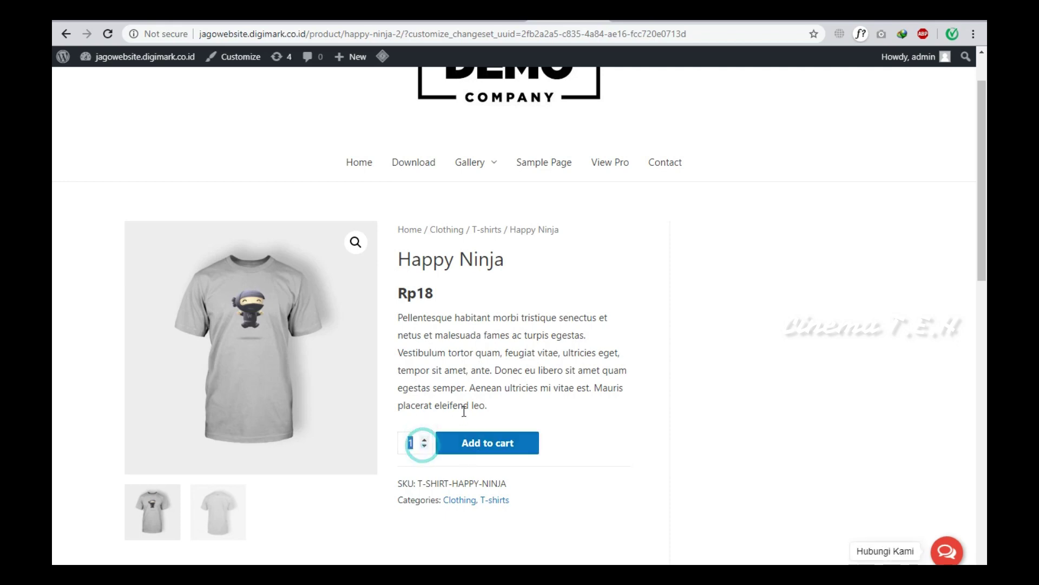
scroll(566, 368, down, 5)
scroll(566, 368, down, 8)
scroll(558, 362, up, 12)
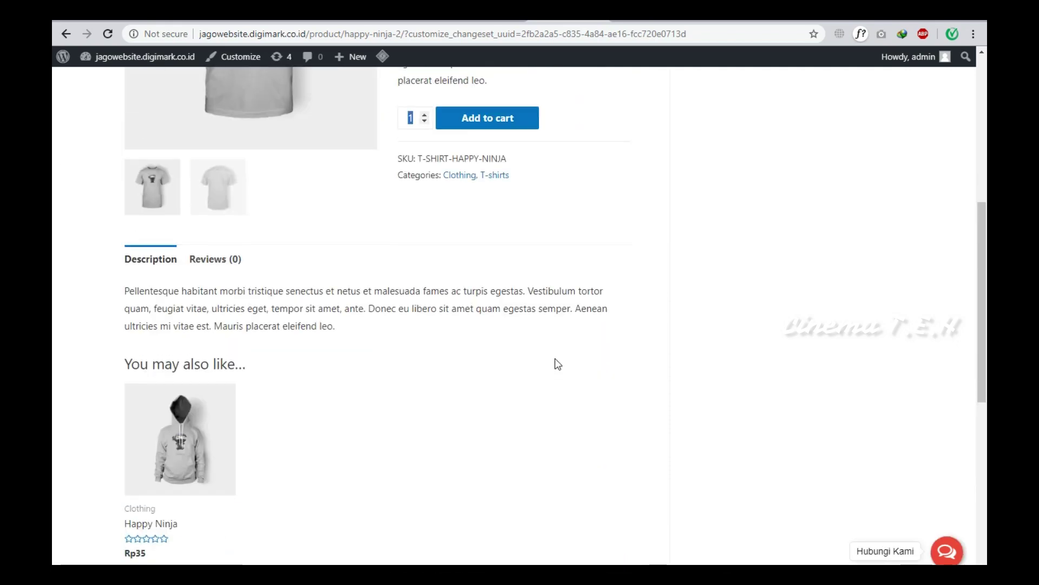
scroll(555, 357, up, 3)
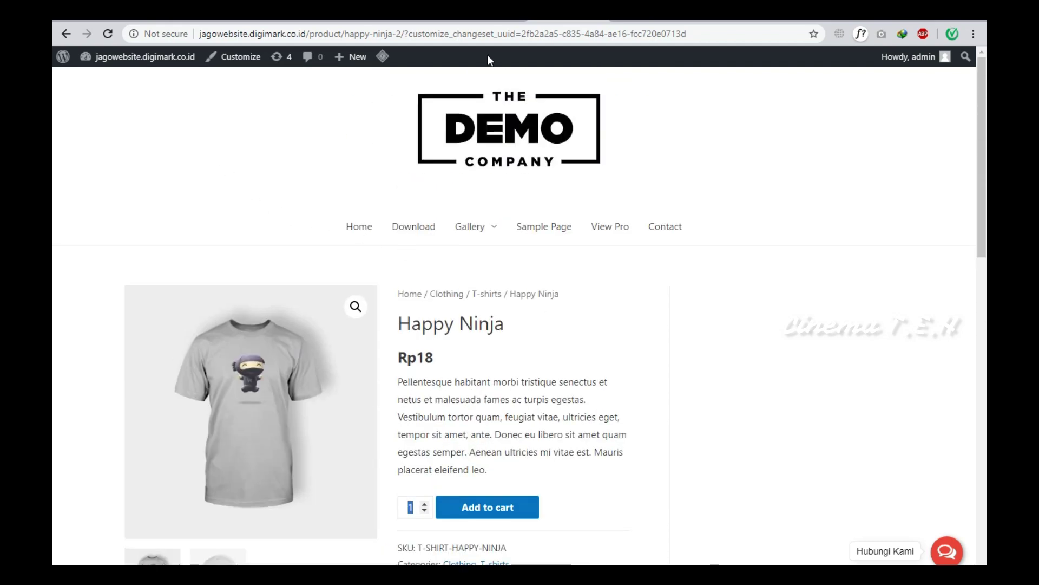
click(484, 21)
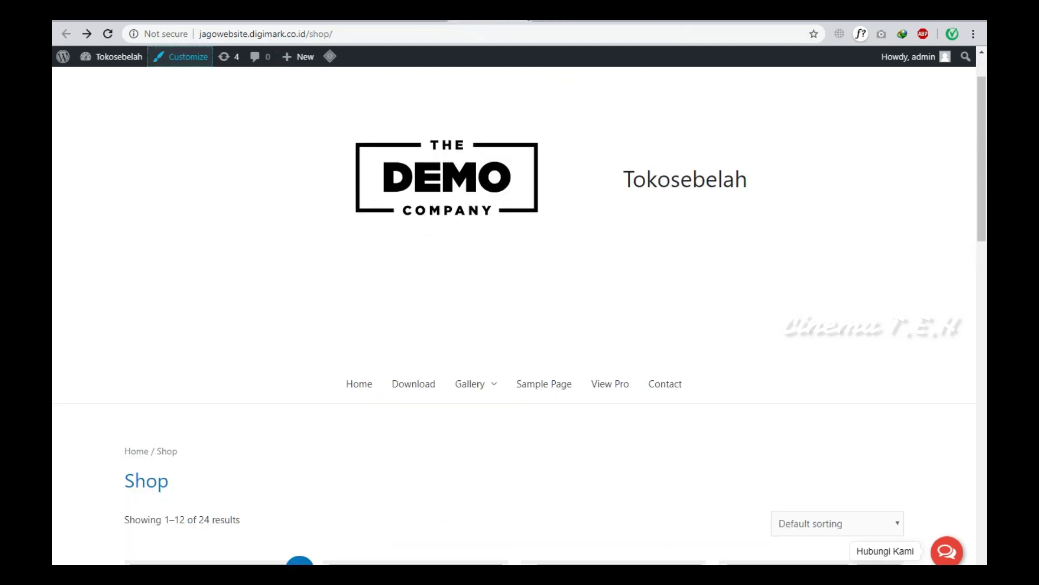
Search the plugin directory for 'ongkoskirim' and install the Ongkos Kirim JNE Tiki plugin.
click(523, 22)
click(523, 21)
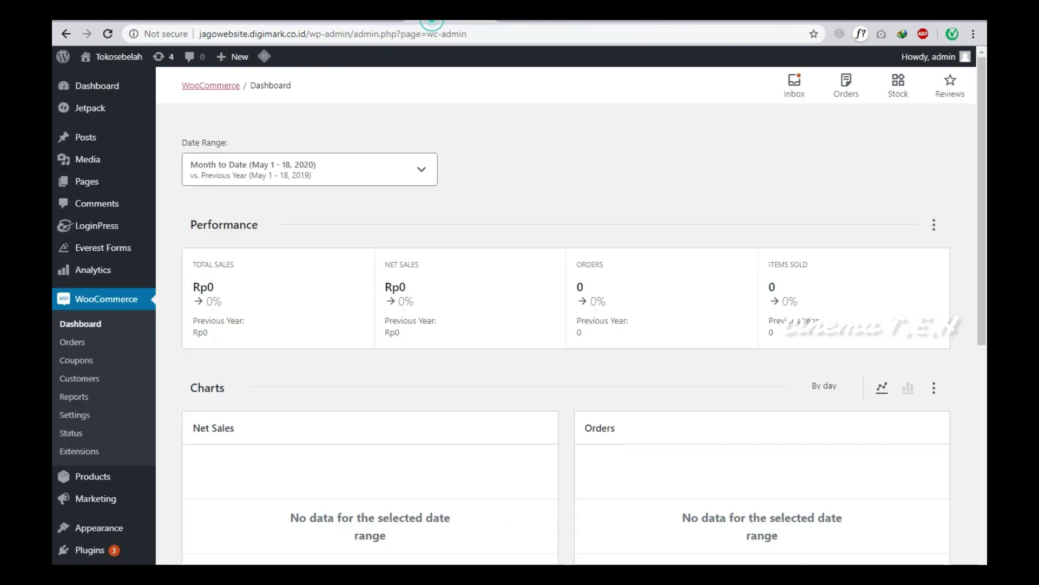
scroll(107, 419, down, 2)
mouse_move(89, 420)
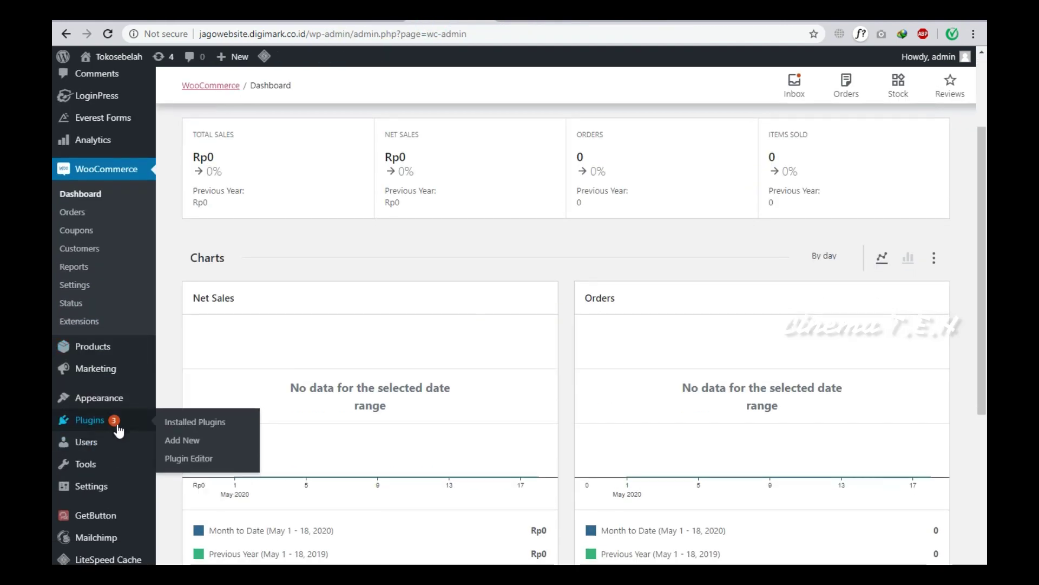
click(174, 440)
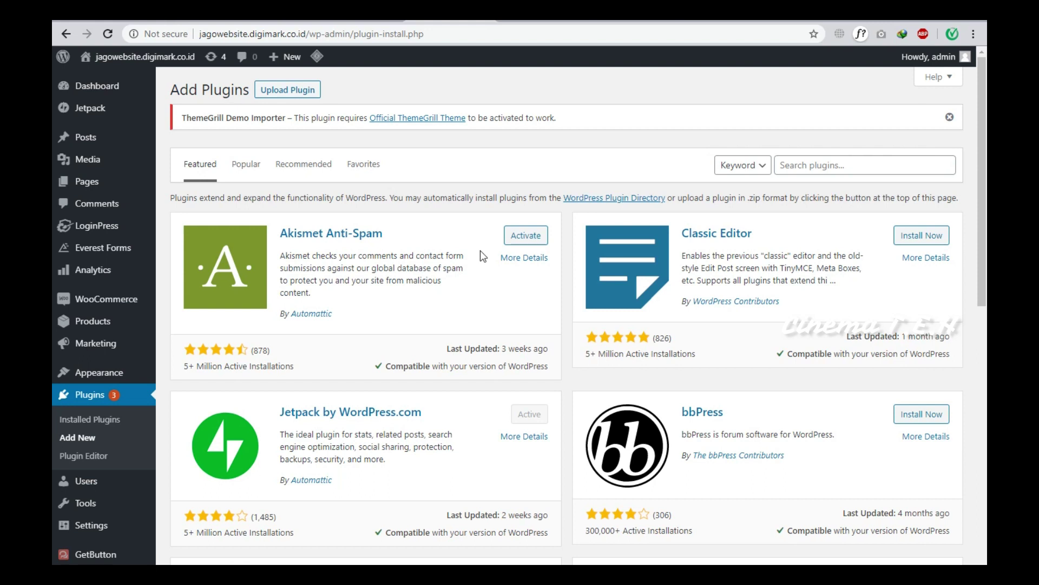
click(839, 165)
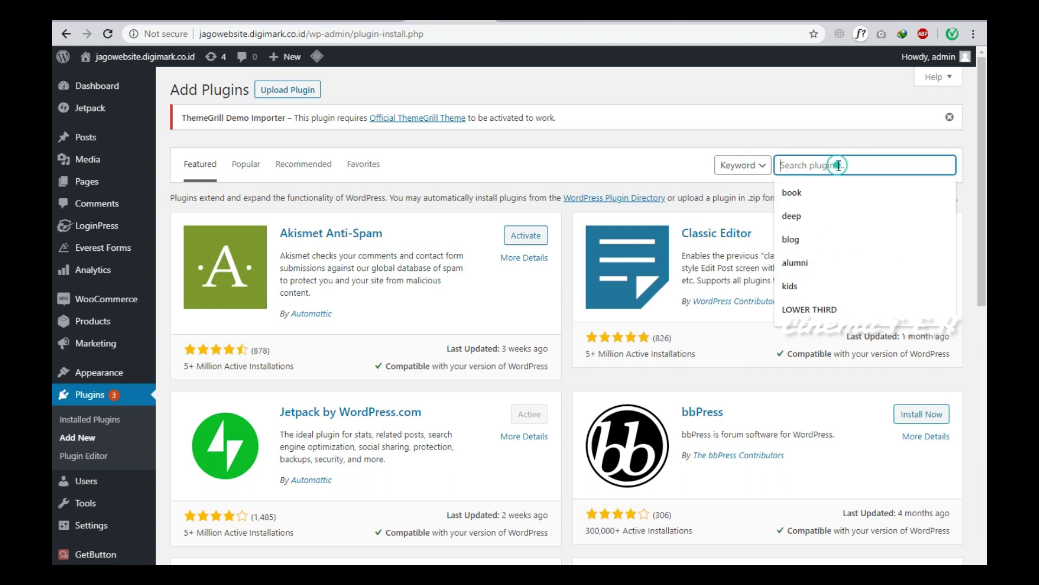
text(ongko)
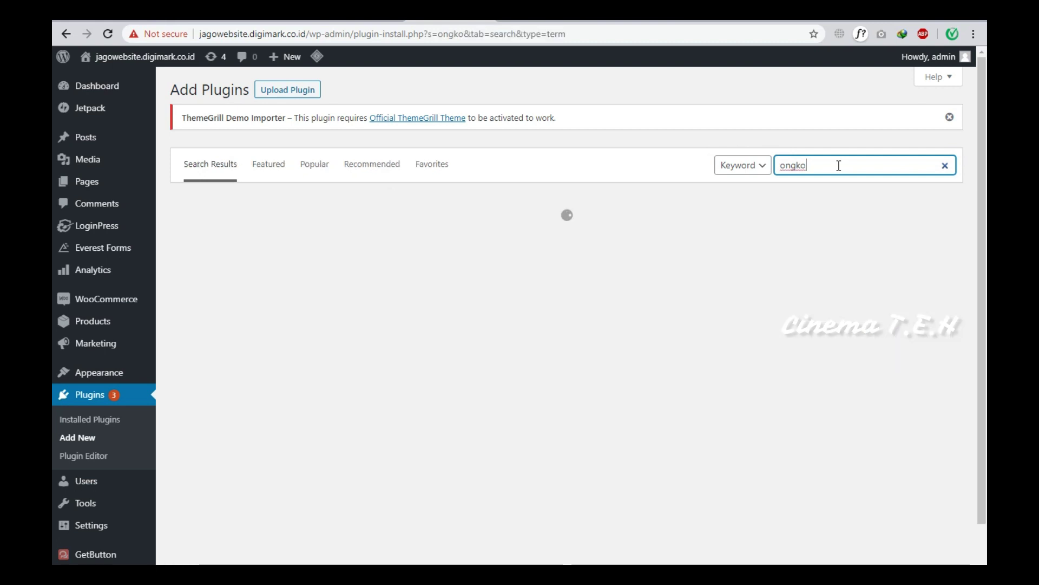
text(skirim)
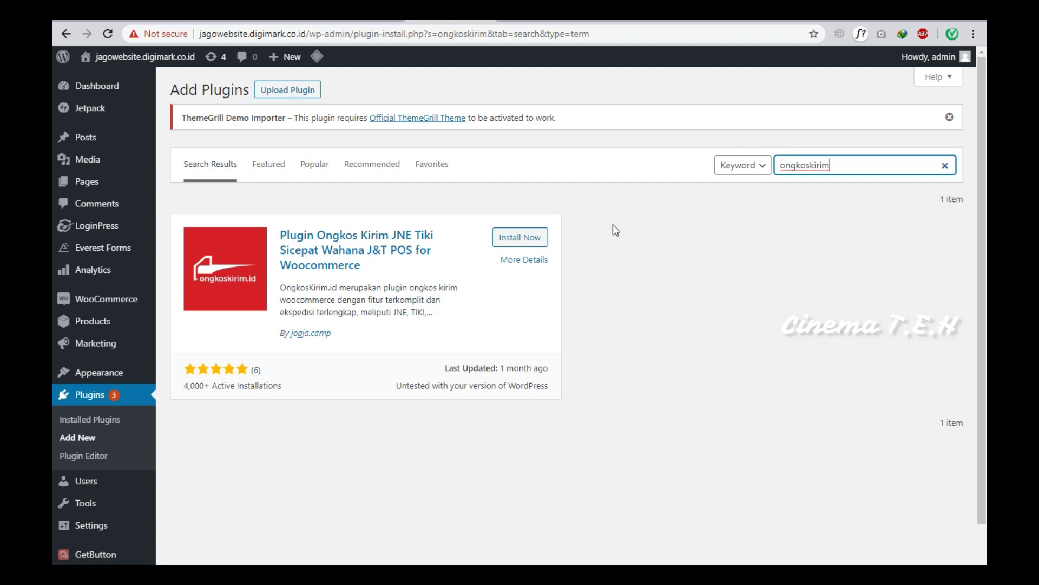
click(543, 243)
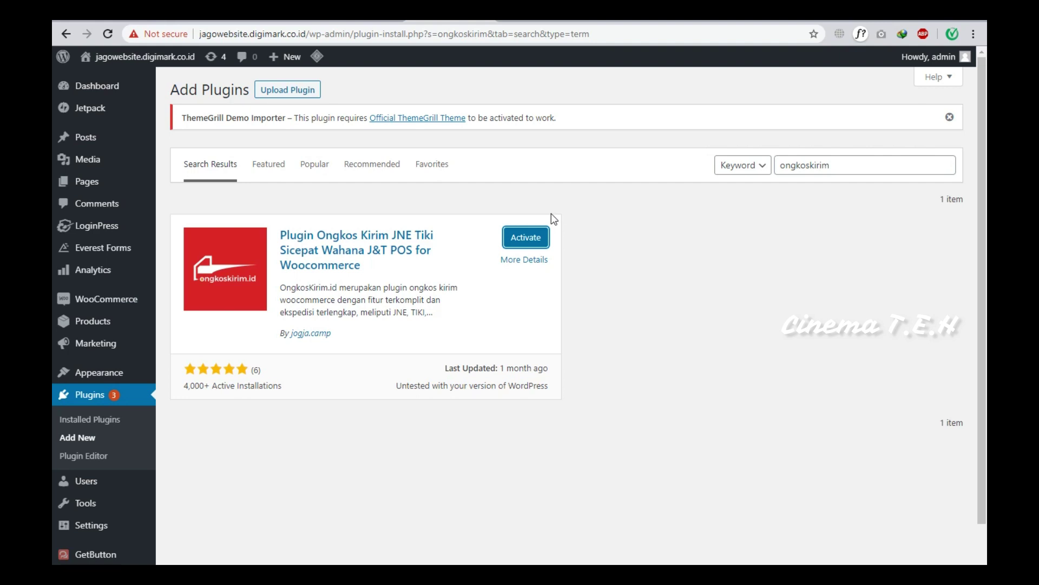
Activate the Ongkos Kirim plugin and go to WooCommerce's General settings page.
click(536, 247)
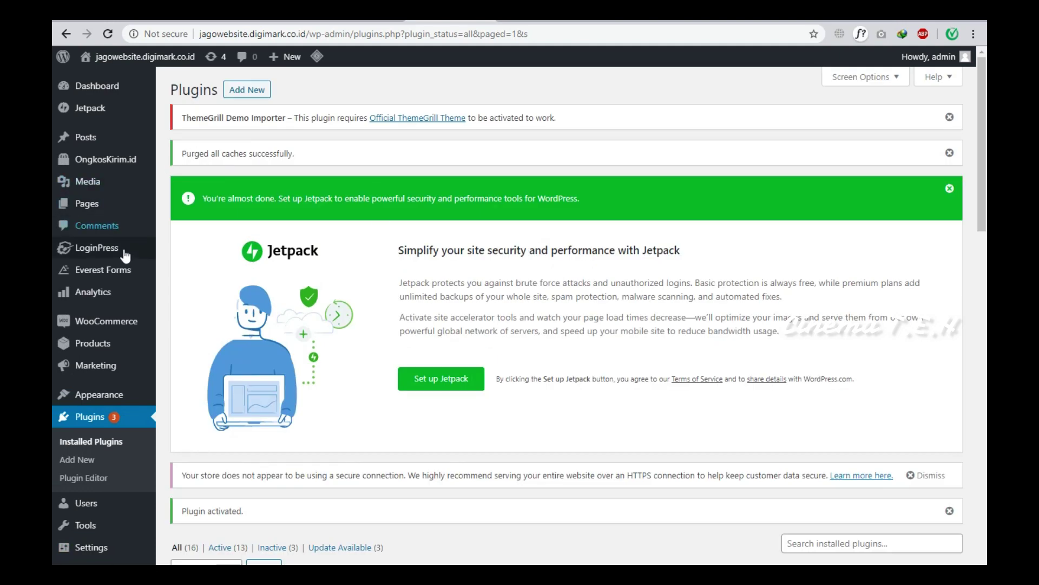
scroll(133, 249, down, 3)
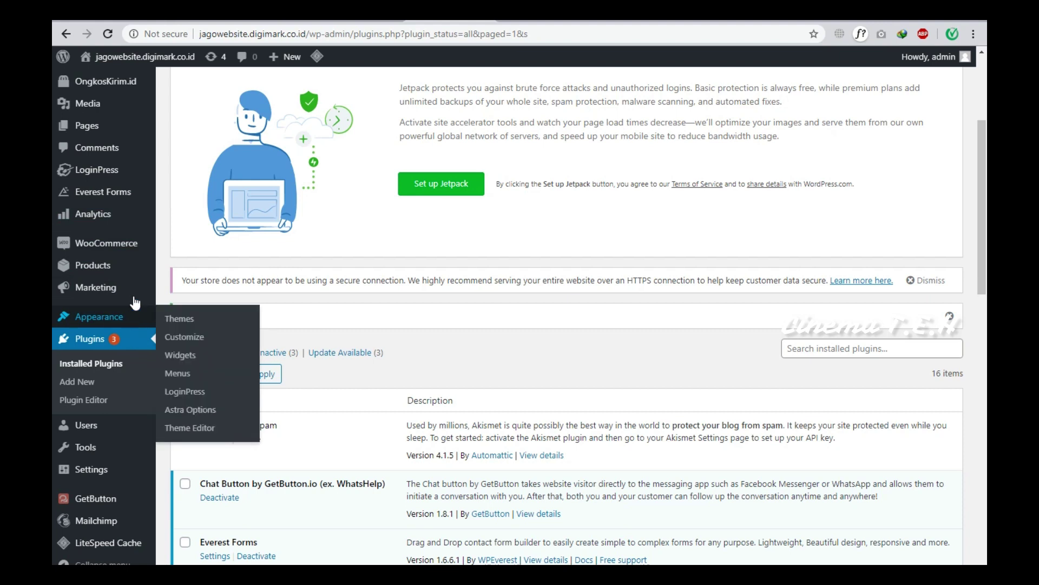
mouse_move(139, 247)
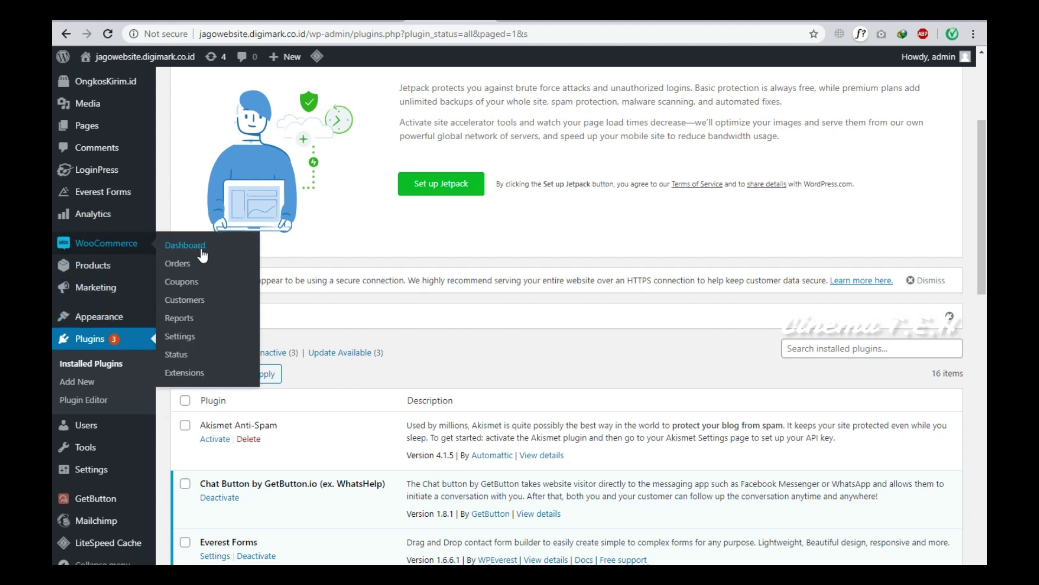
click(202, 254)
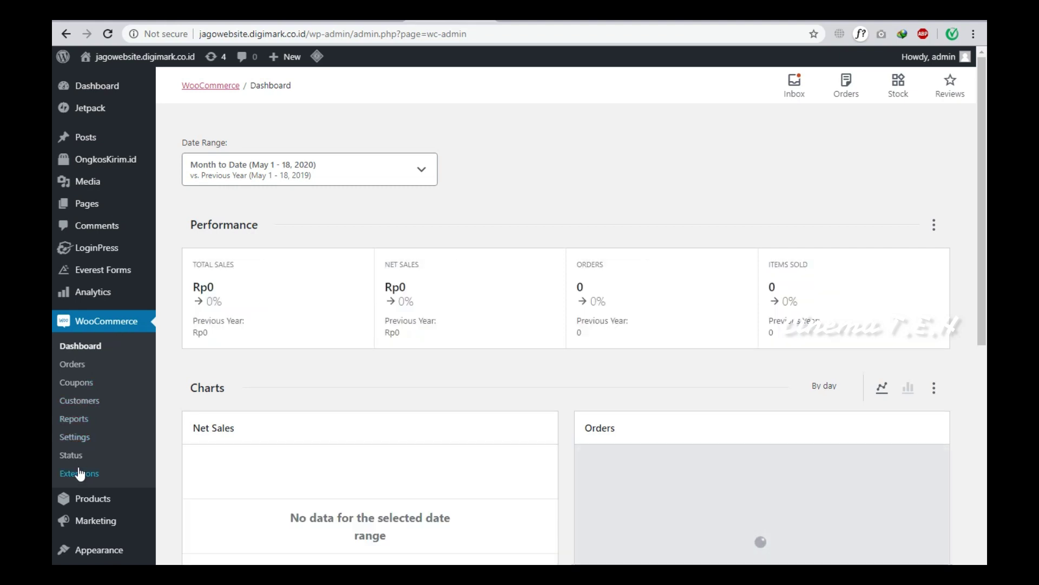
click(86, 448)
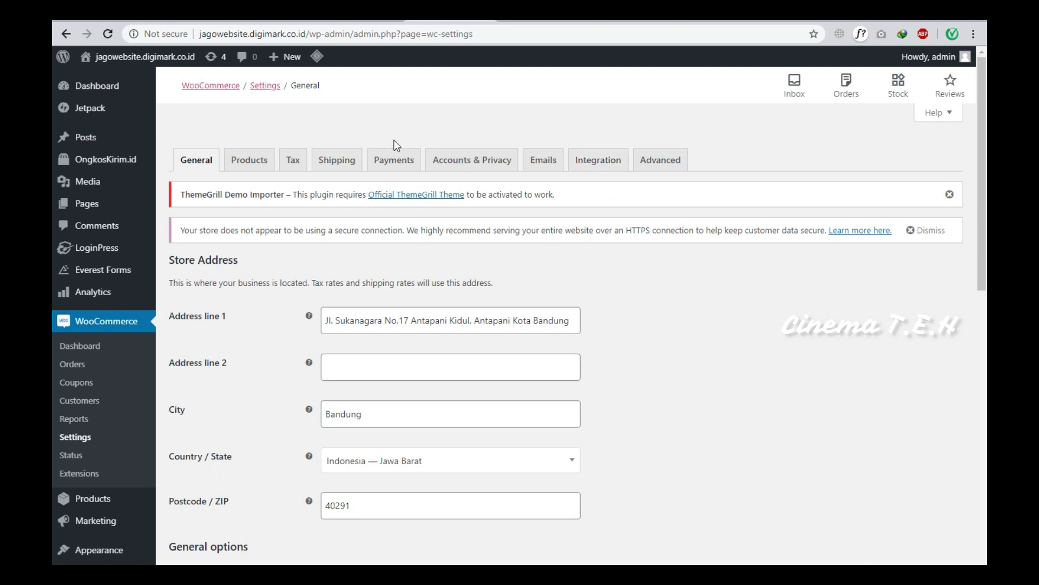
Show the OngkosKirim.id settings under the Shipping tab, with JNE Reg and JNE Oke ticked.
click(337, 161)
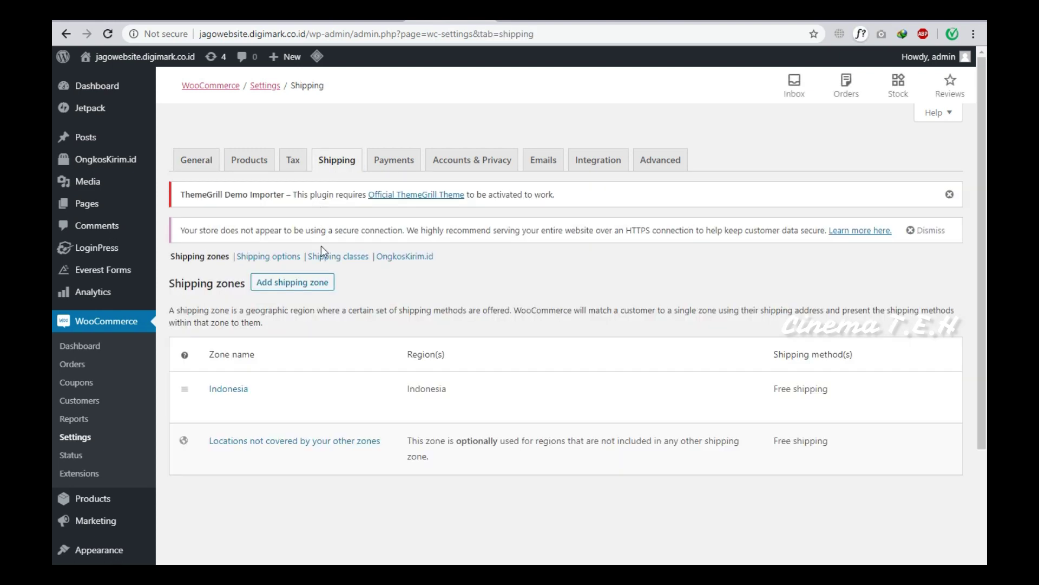
click(398, 259)
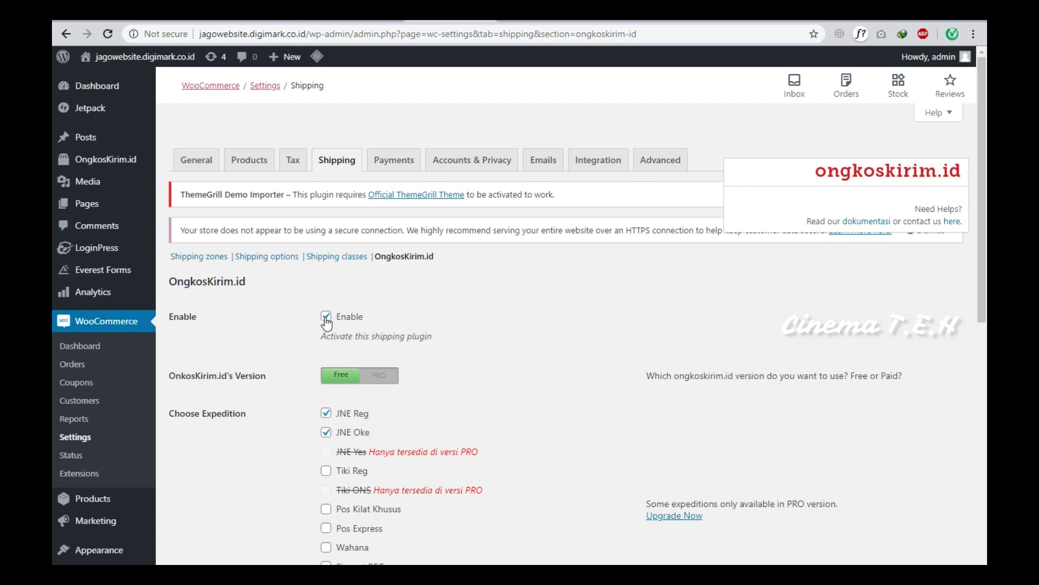
Set the OngkosKirim.id store location to BANDUNG and save the shipping settings.
scroll(422, 312, down, 8)
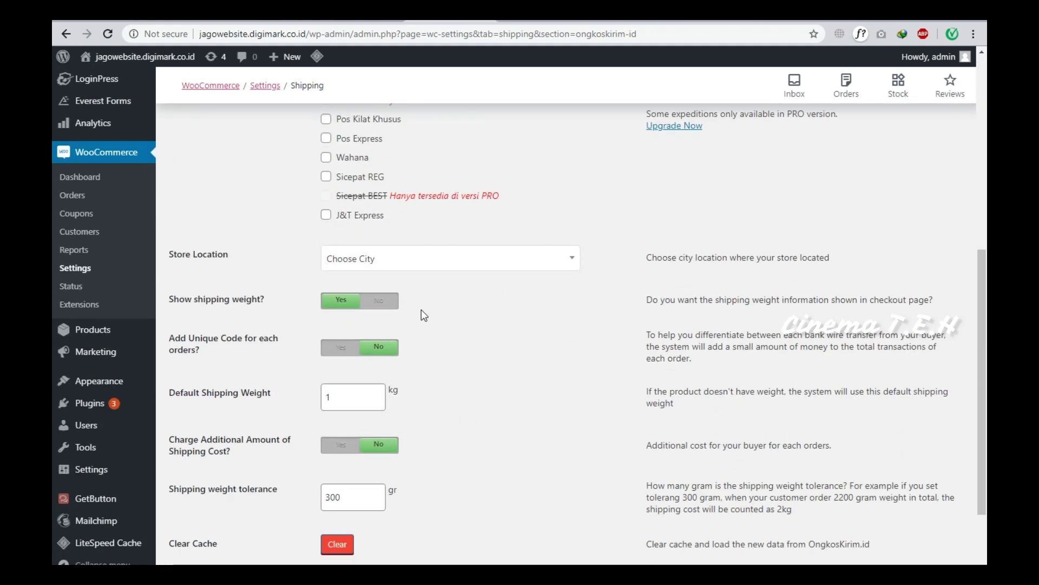
click(416, 208)
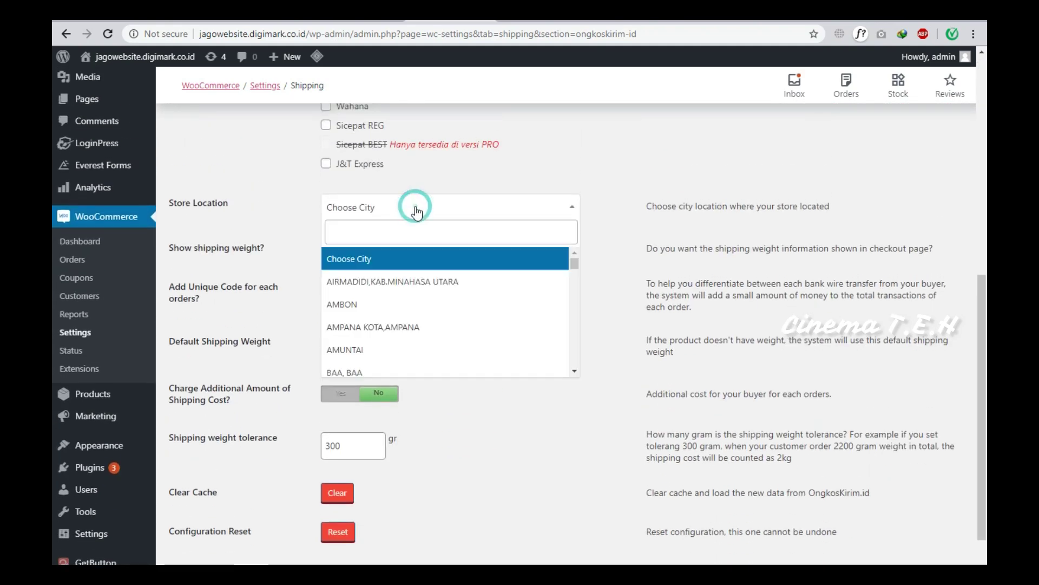
click(411, 234)
text(band)
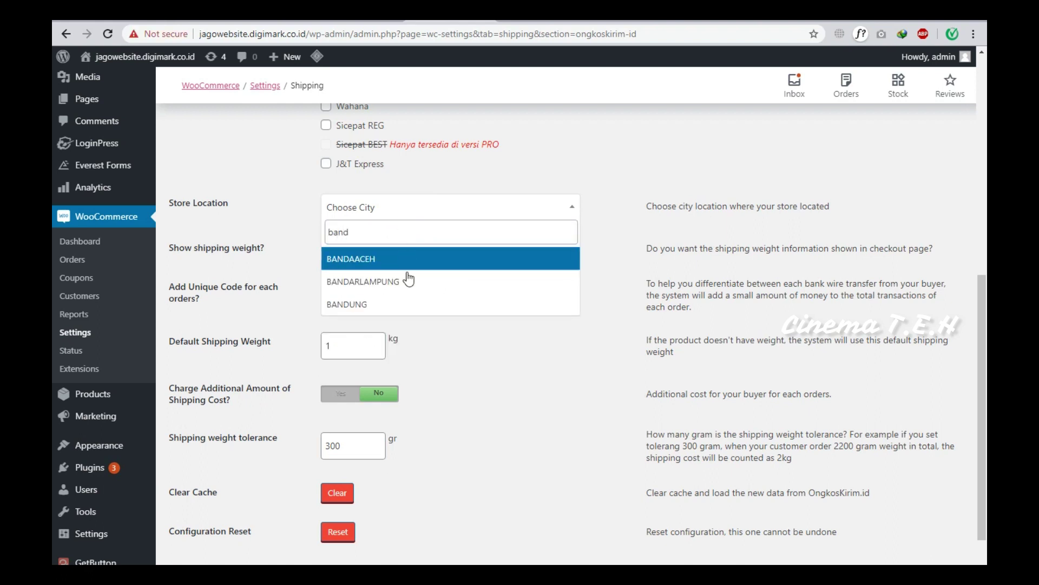
click(409, 298)
scroll(409, 296, down, 1)
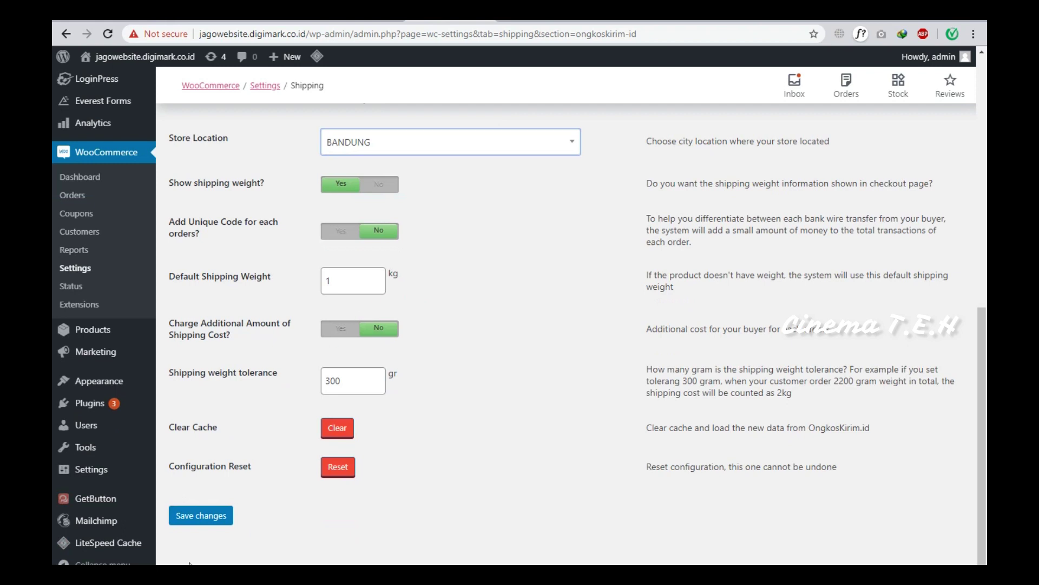
click(204, 517)
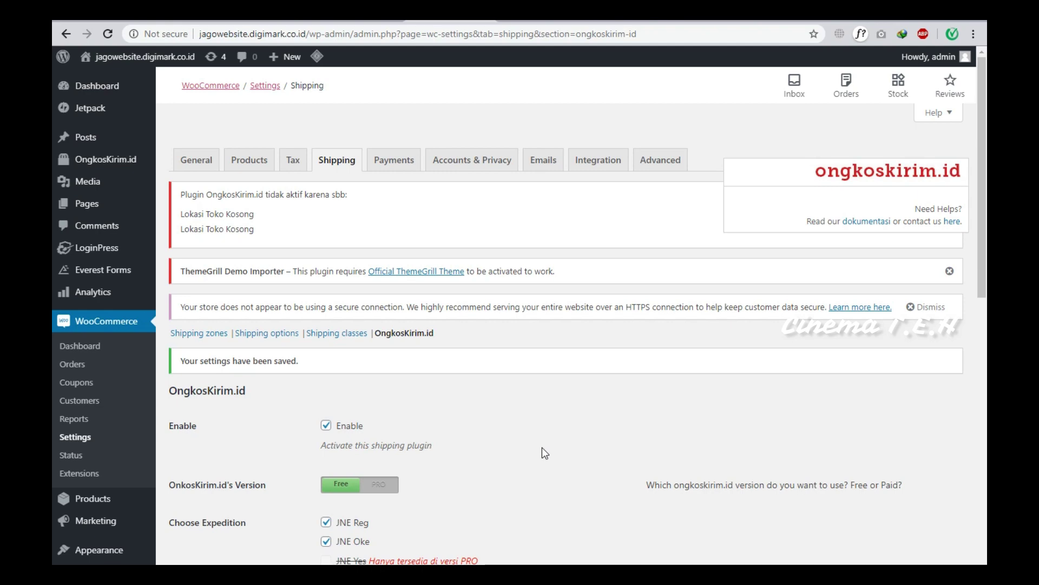
scroll(542, 447, down, 10)
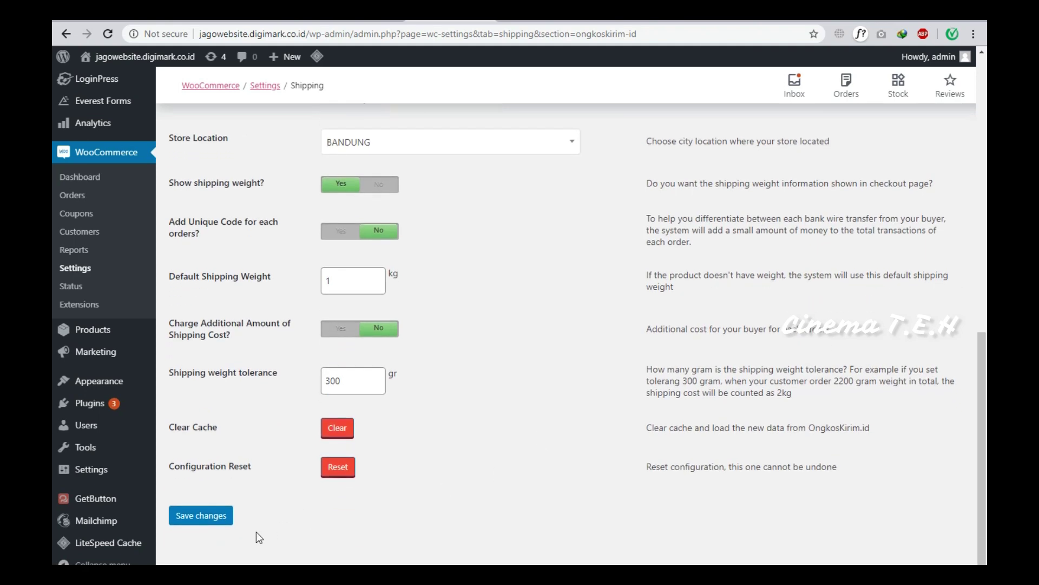
click(184, 517)
Open the store front from Visit Store in a new browser tab.
scroll(447, 531, up, 1)
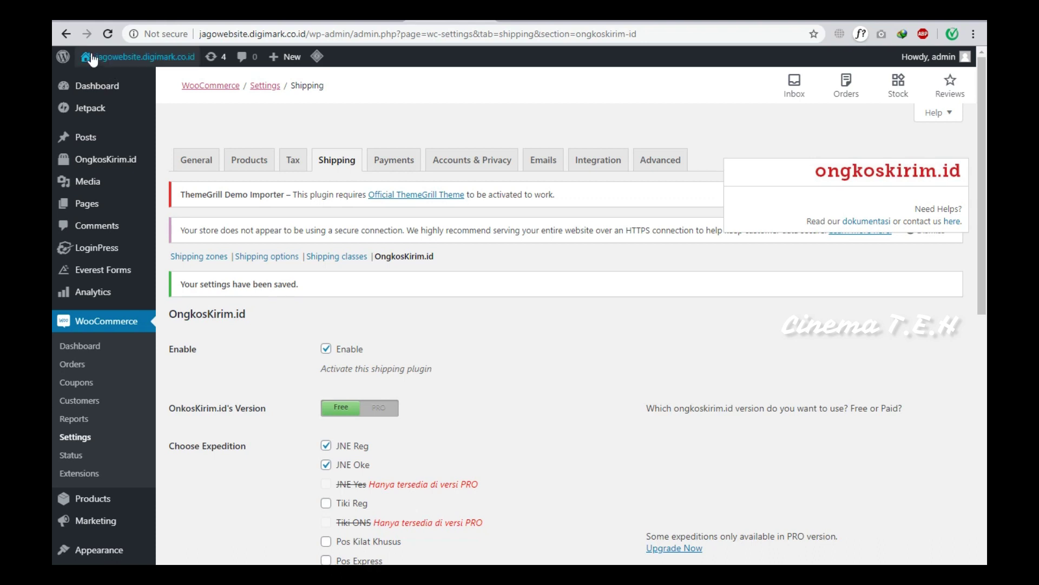
mouse_move(94, 69)
right_click(93, 100)
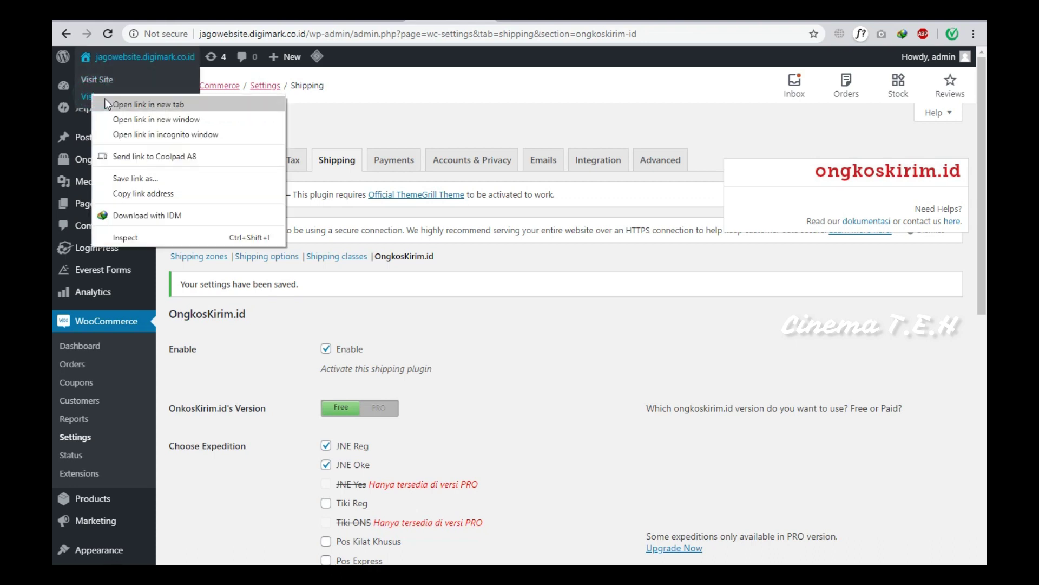
click(105, 103)
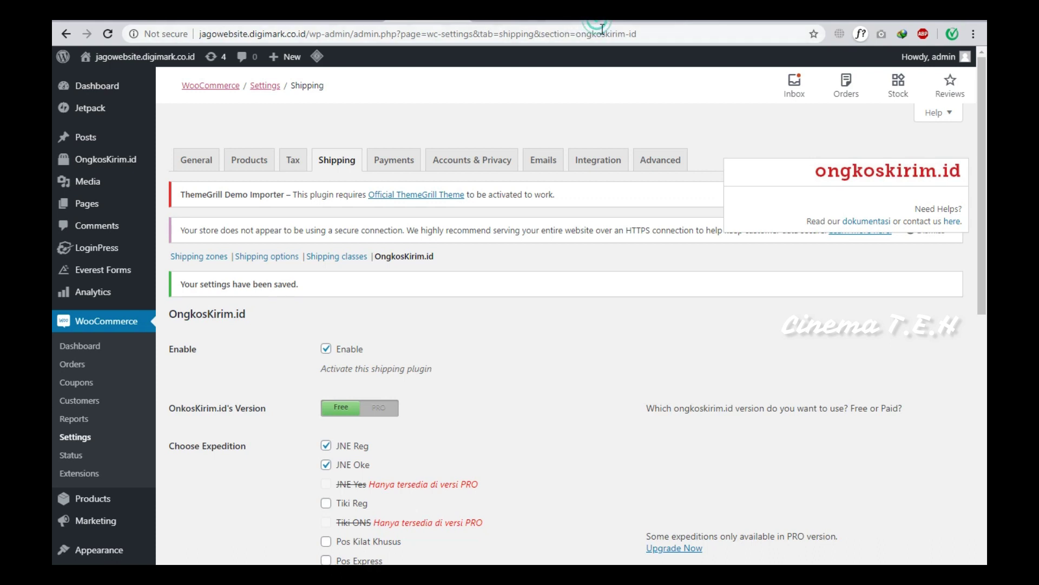
click(597, 22)
From the Happy Ninja product tab, open New > Product in a new tab.
scroll(643, 193, up, 1)
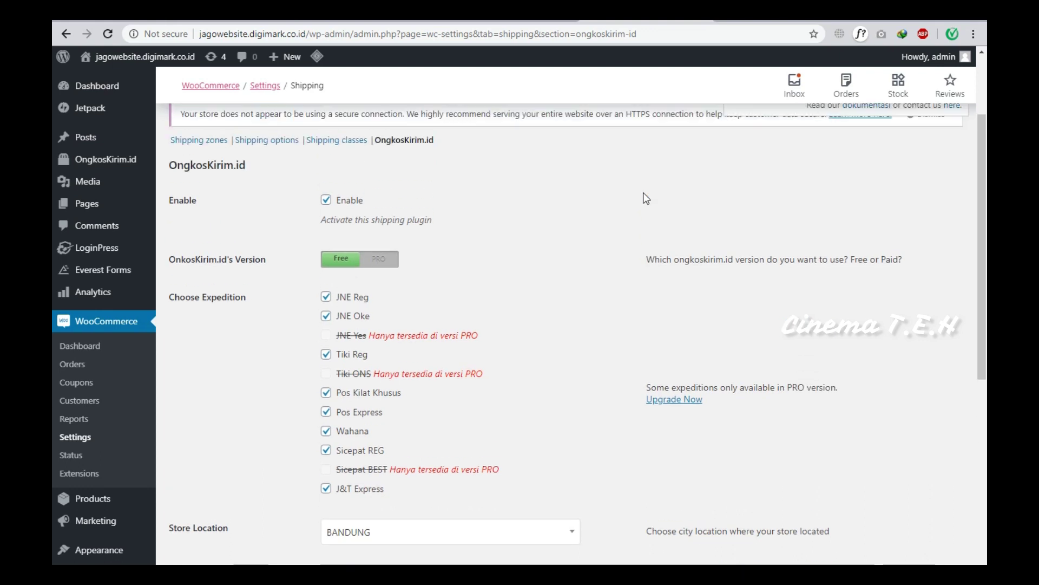
click(745, 22)
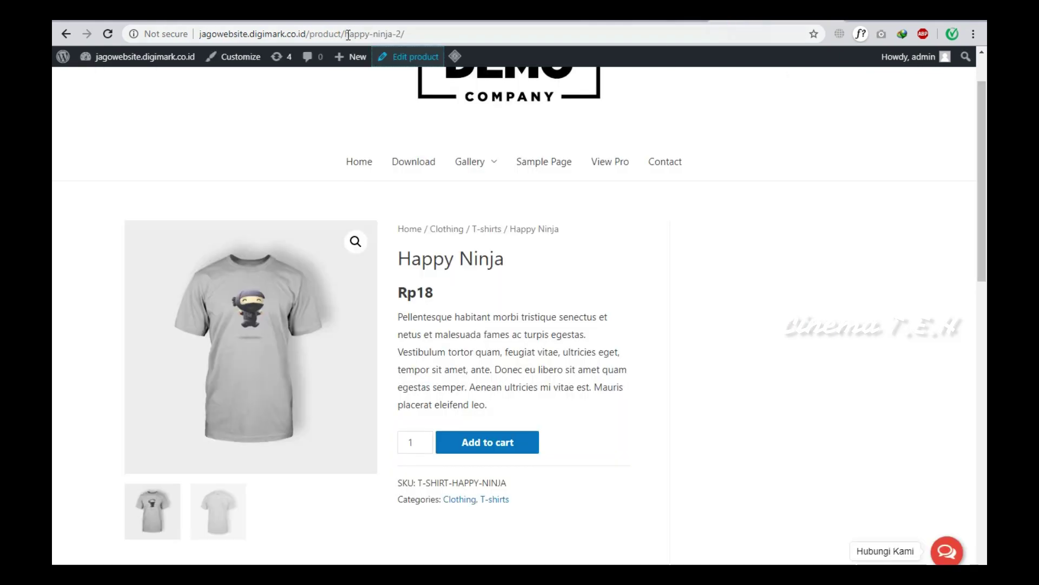
mouse_move(347, 57)
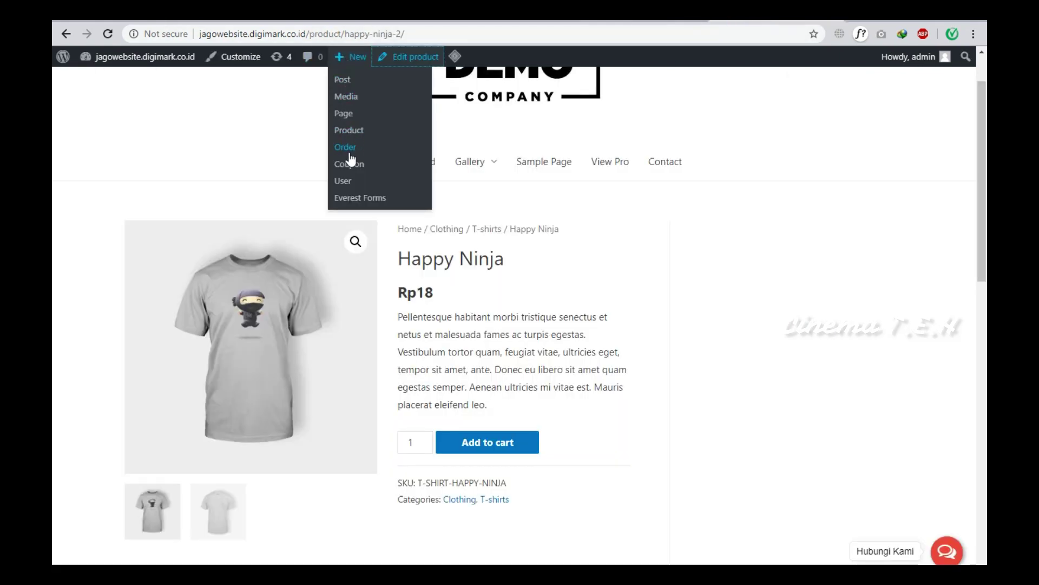
right_click(352, 132)
click(363, 142)
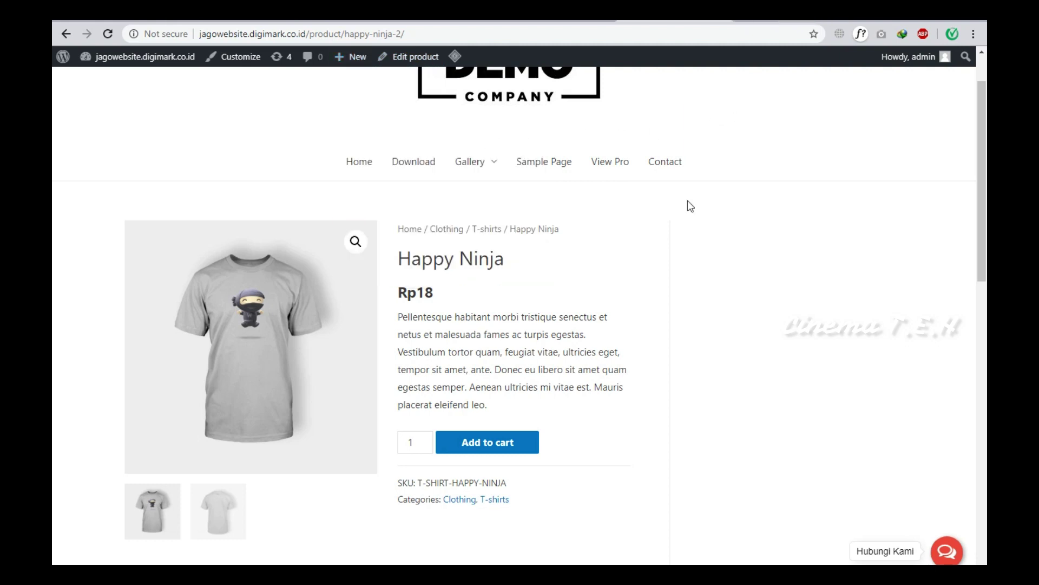
Copy the Happy Ninja description paragraph and switch to the new-product tab.
triple_click(527, 328)
key(ctrl+c)
right_click(532, 332)
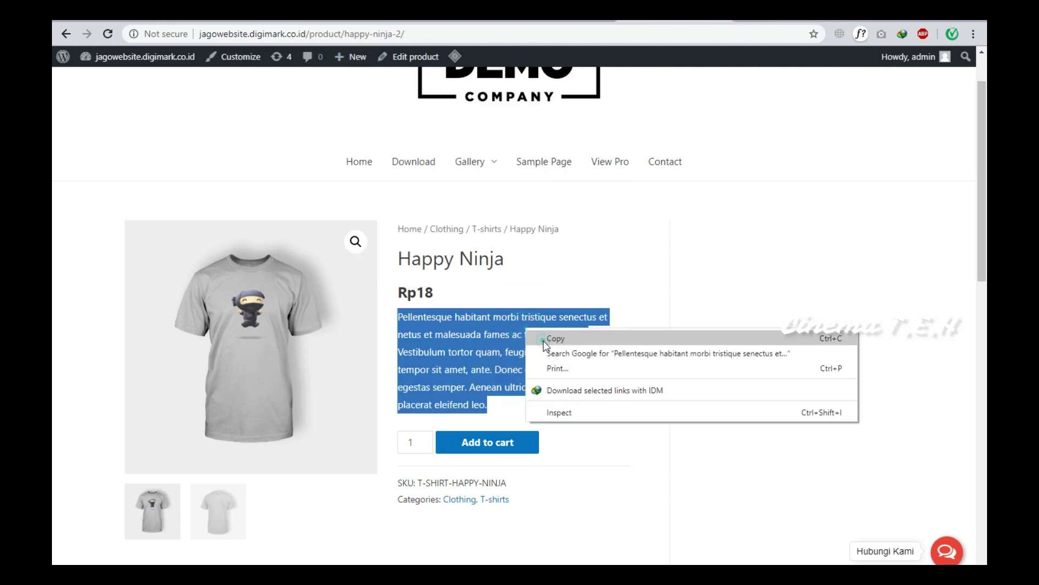
click(541, 339)
key(ctrl+Tab)
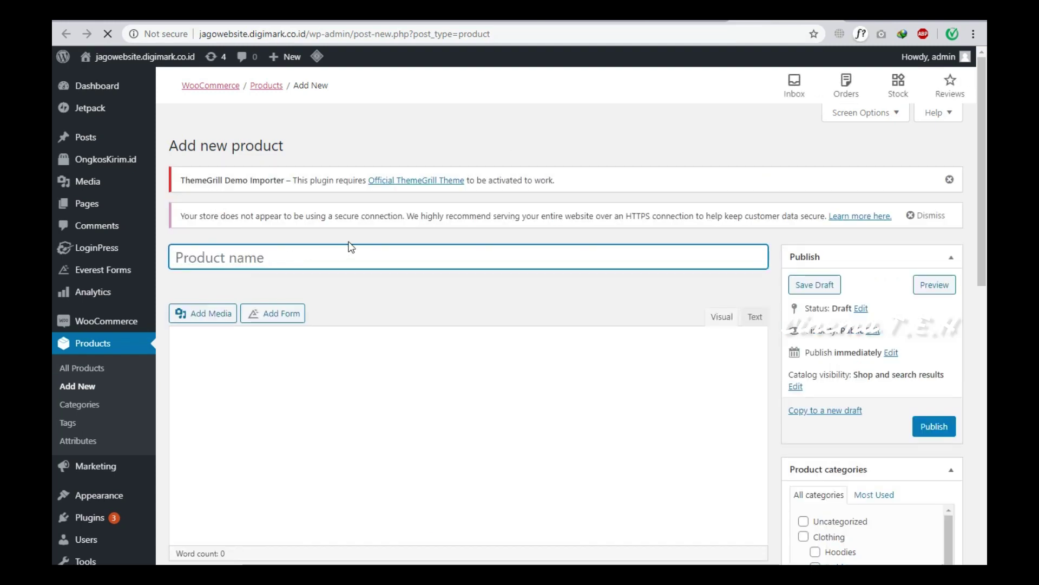
Name the product 'Baju Baru' and paste the copied description as plain text.
text(B)
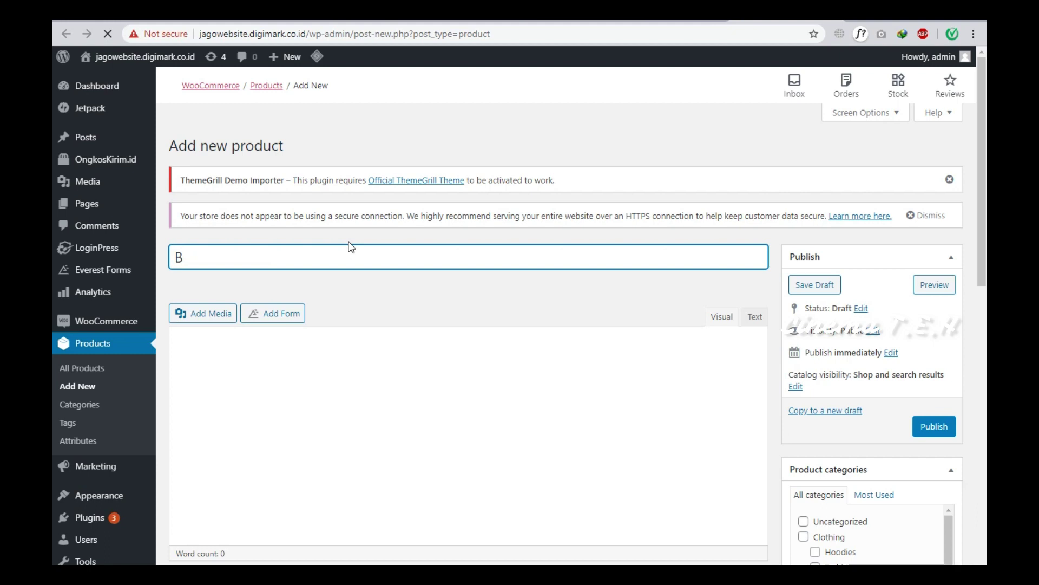
text(a)
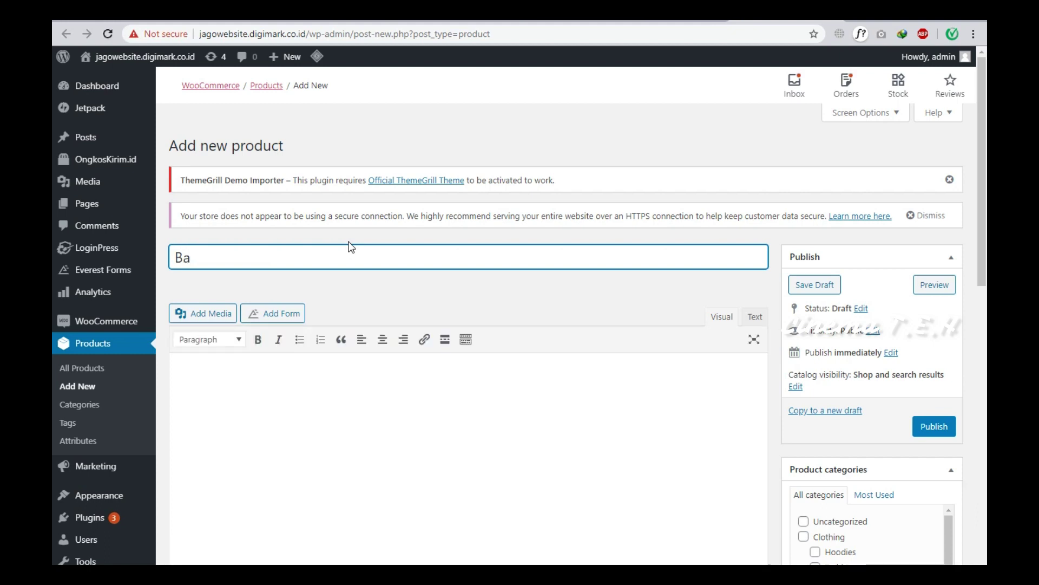
text(ju Baru)
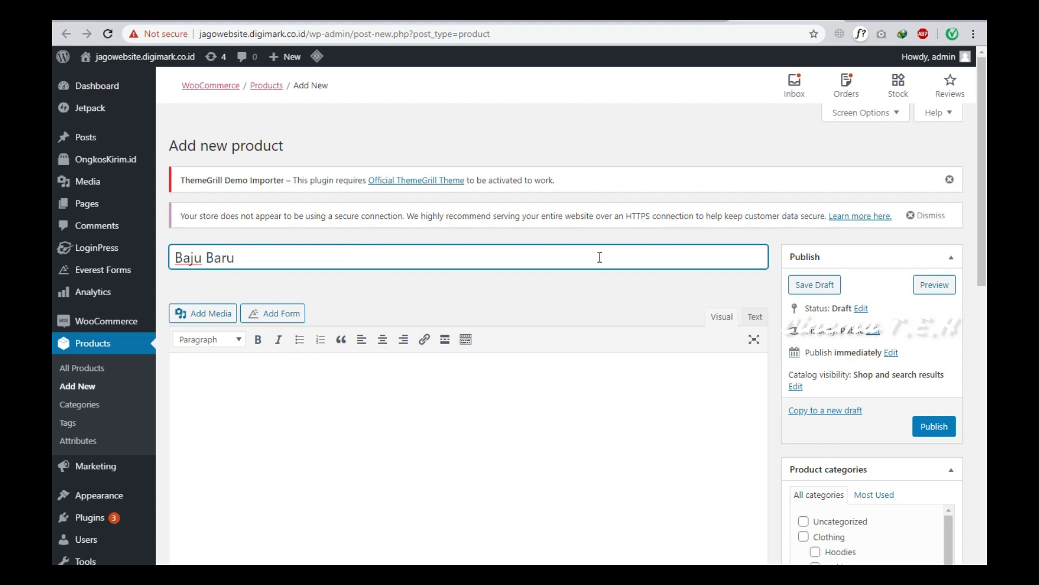
scroll(600, 257, down, 2)
click(489, 237)
right_click(490, 237)
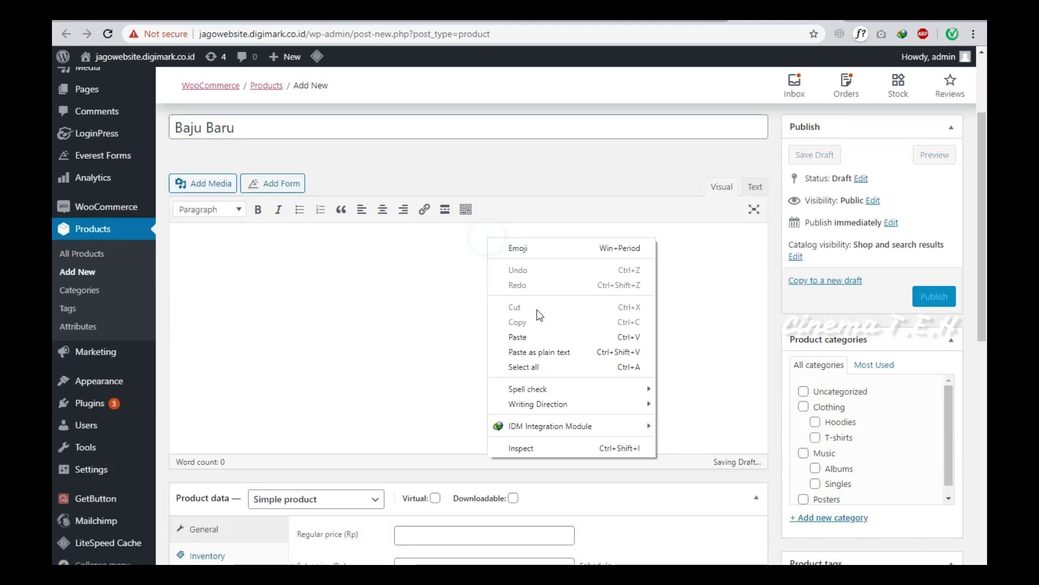
click(547, 352)
Set the regular price to 140000 and the sale price to 120000.
scroll(510, 371, down, 4)
click(412, 271)
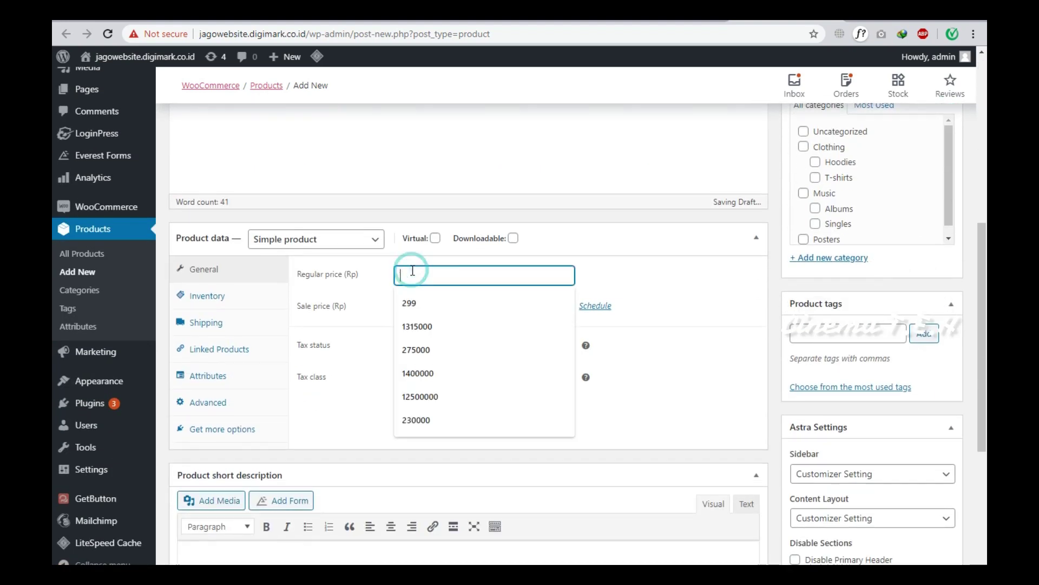
click(424, 376)
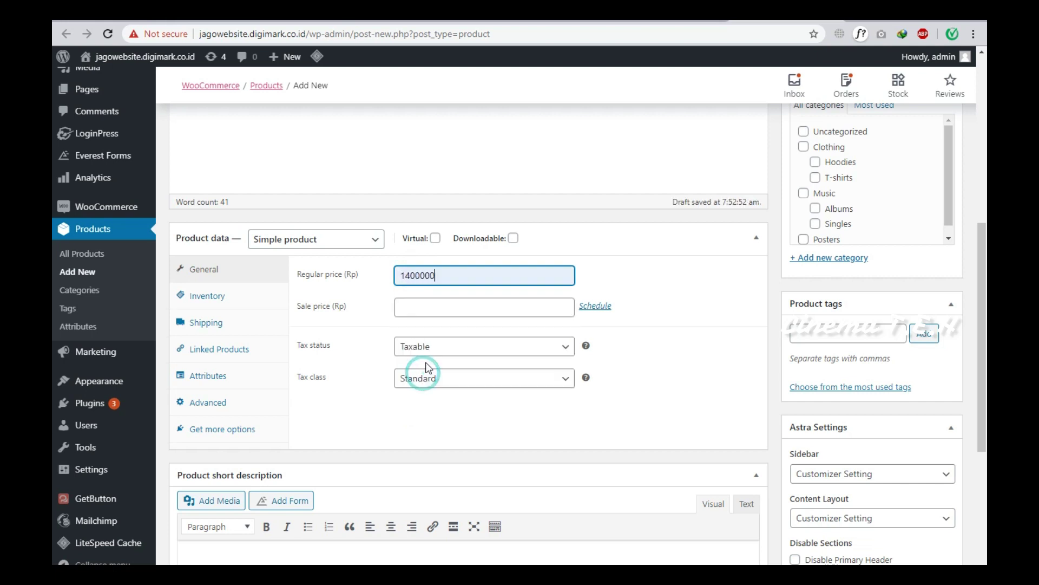
click(421, 275)
key(BackSpace)
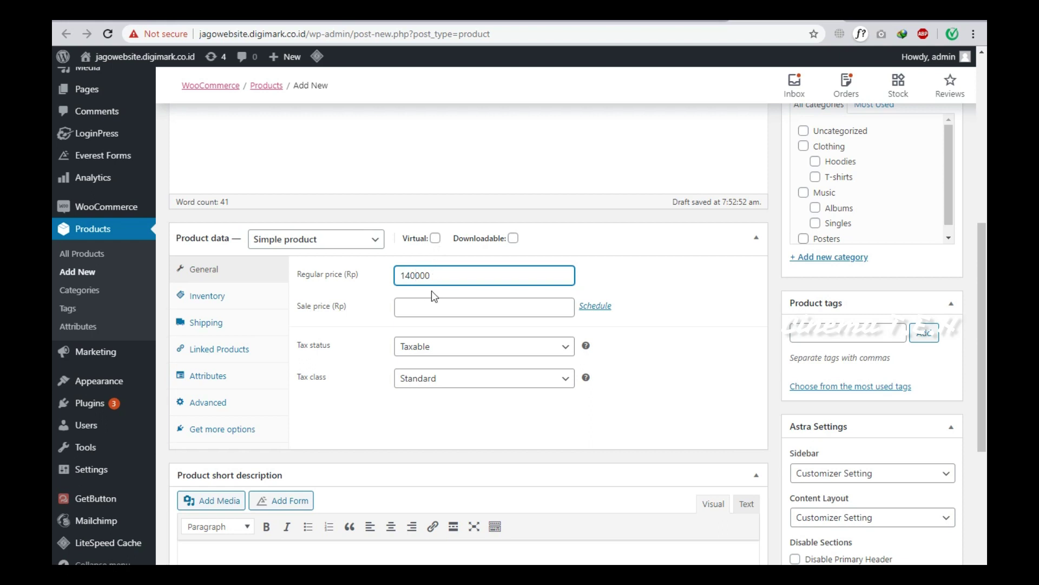
click(431, 314)
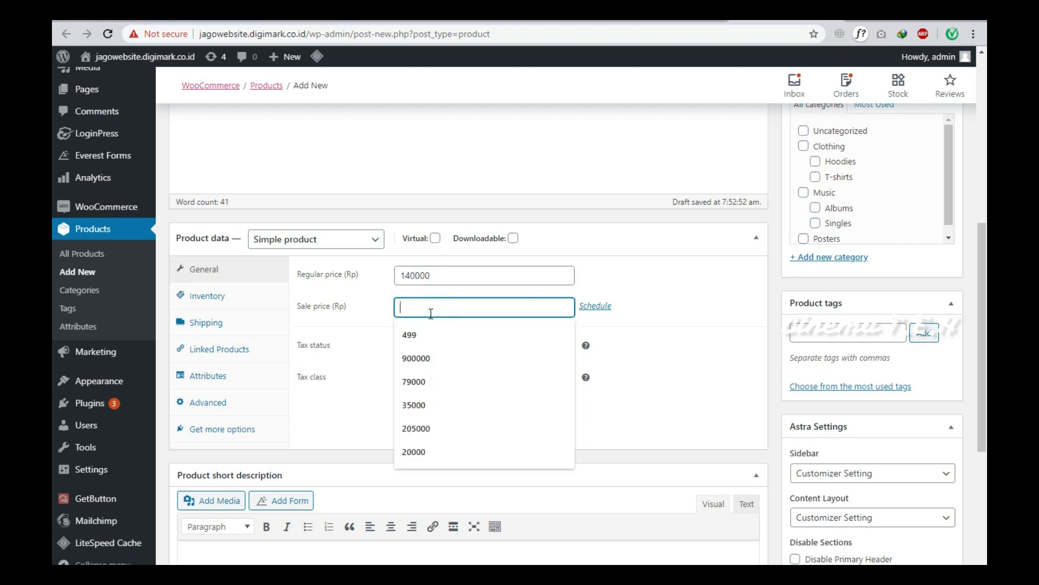
text(120000)
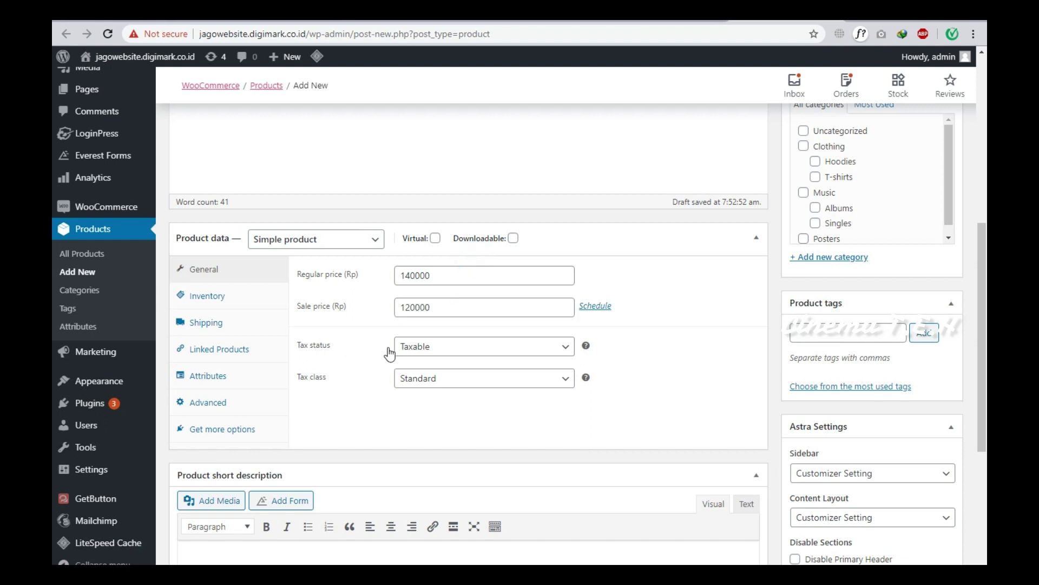
Set tax status to None and keep the tax class at Standard.
click(415, 349)
click(428, 389)
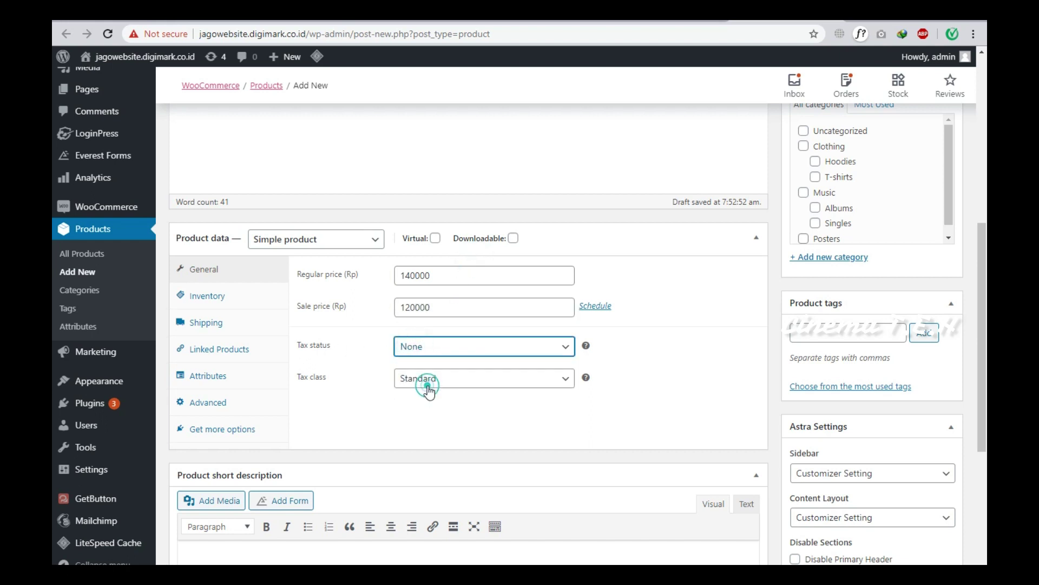
click(429, 383)
click(429, 390)
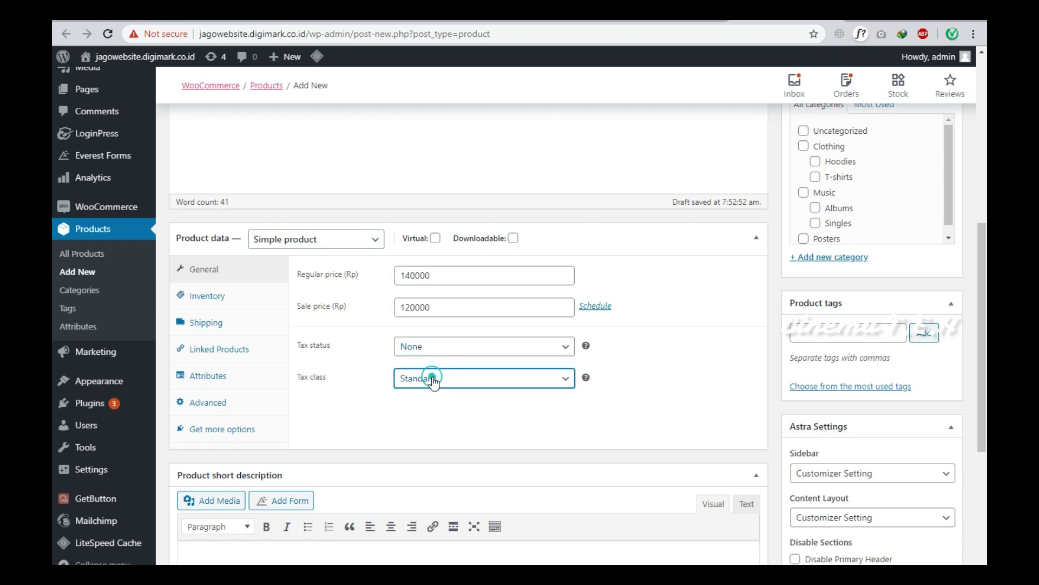
Give the product a 1 kg weight with no shipping class.
click(216, 298)
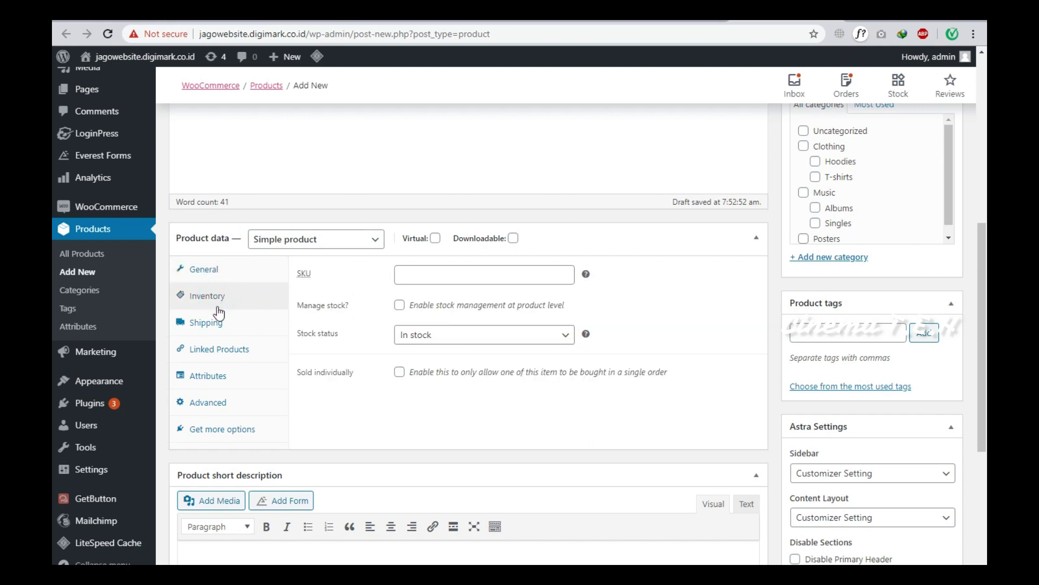
click(221, 327)
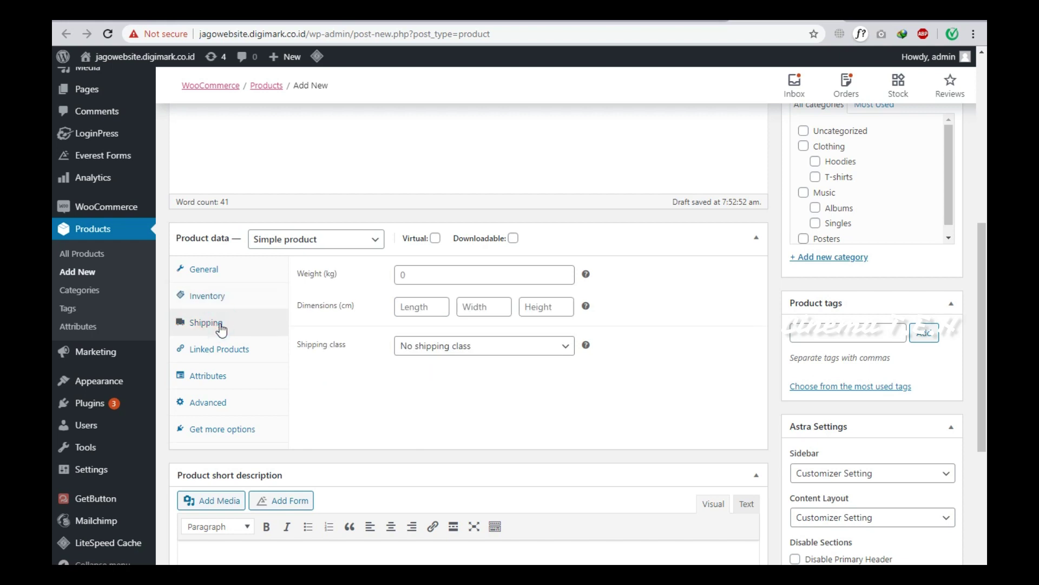
click(534, 348)
click(534, 348)
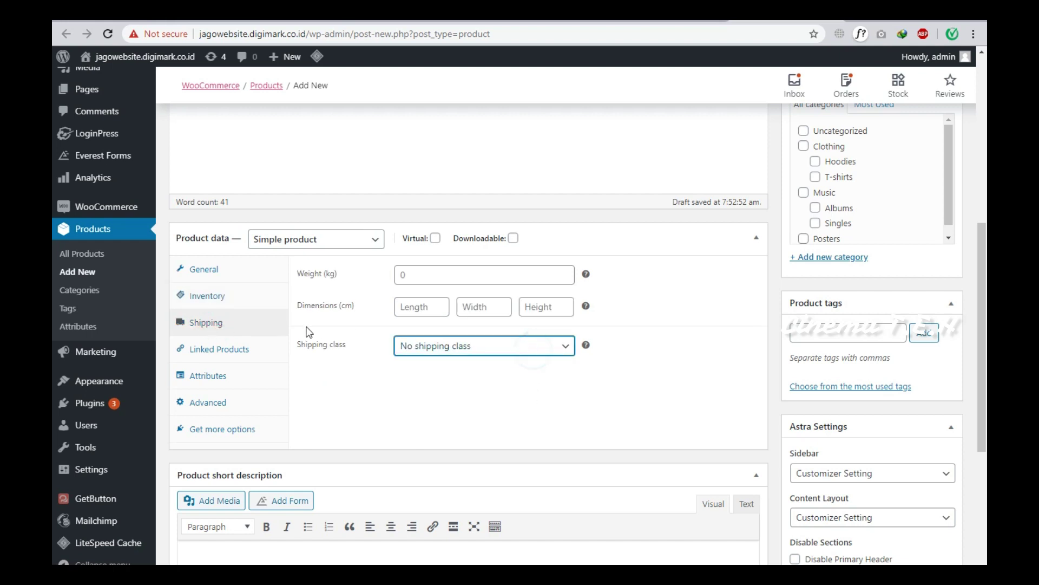
click(396, 274)
click(407, 325)
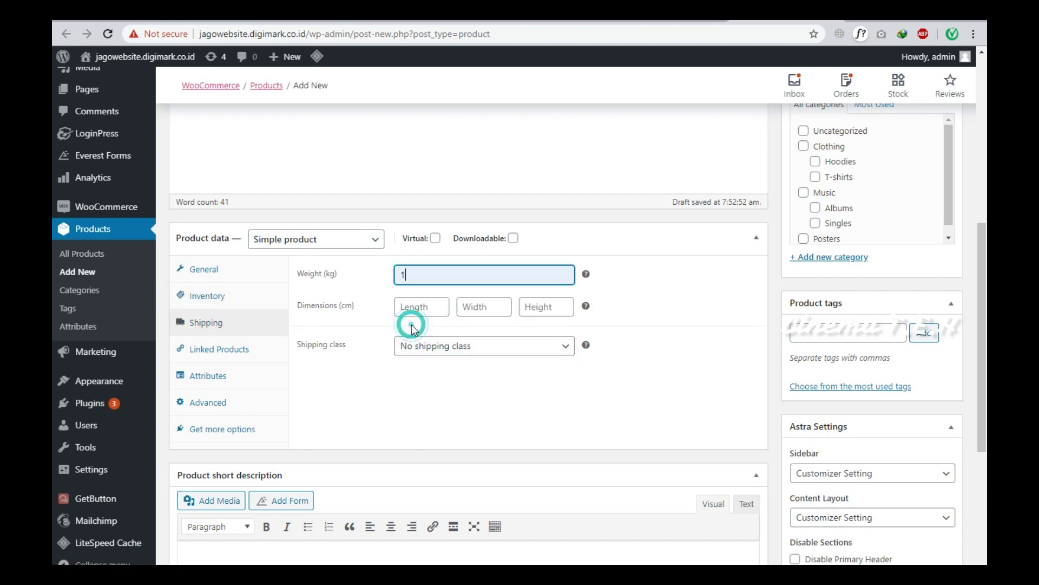
Look through the Linked Products, Attributes, Advanced and extensions product data sections.
click(250, 349)
click(239, 381)
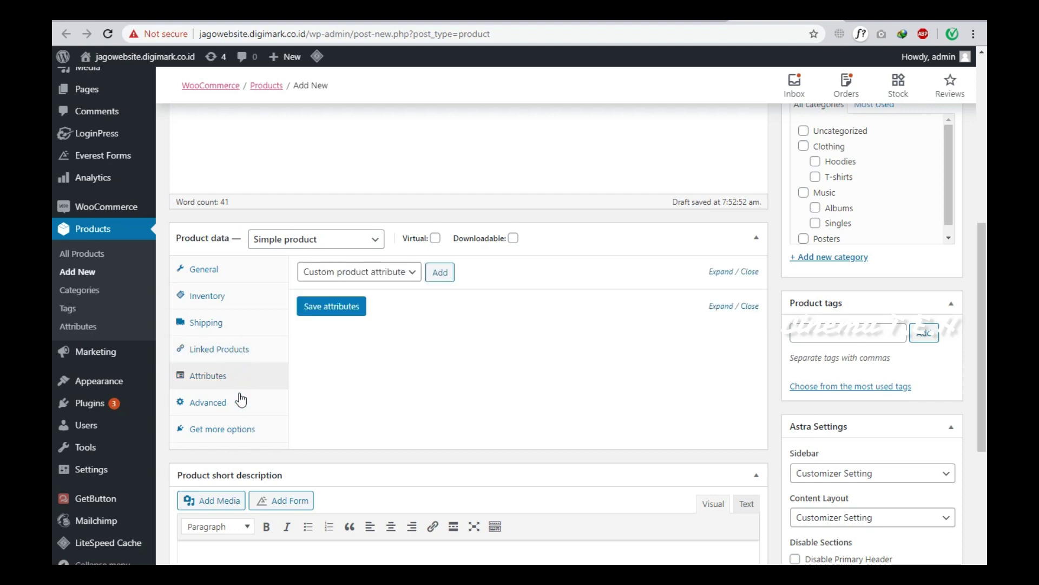
click(259, 403)
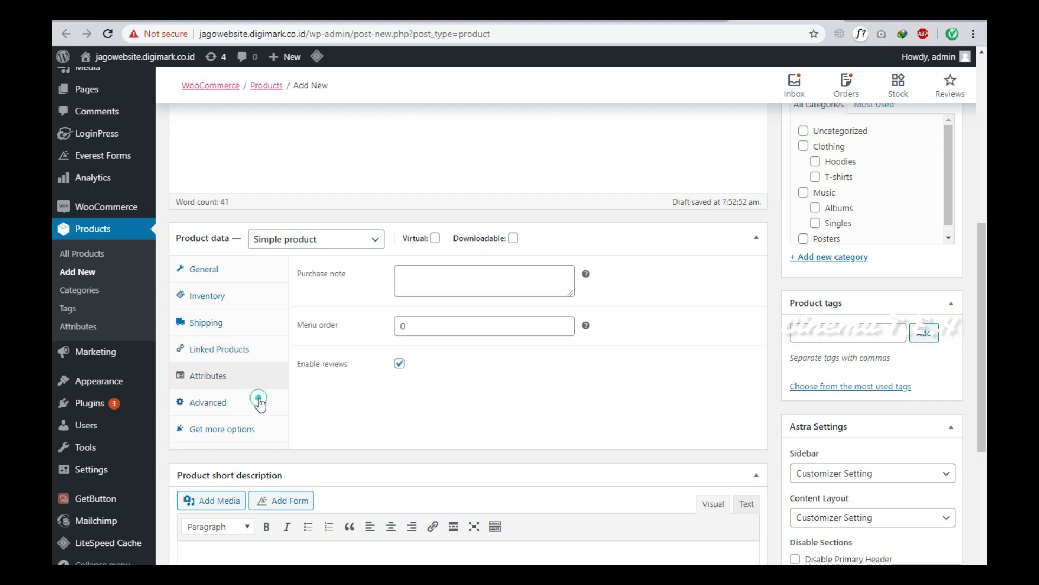
click(251, 428)
Paste the lorem-ipsum paragraph into the product short description.
scroll(327, 398, down, 5)
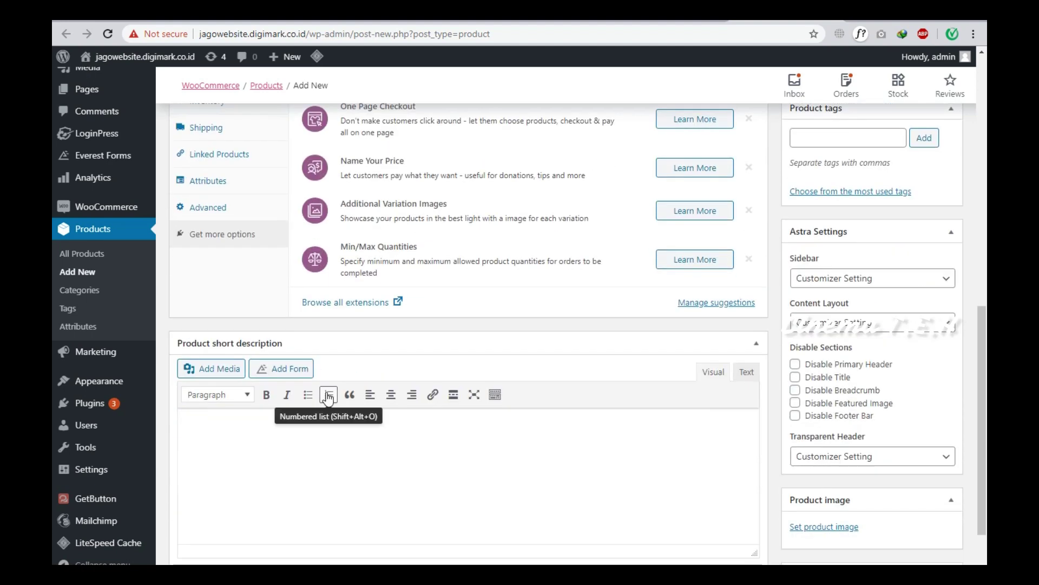
click(357, 345)
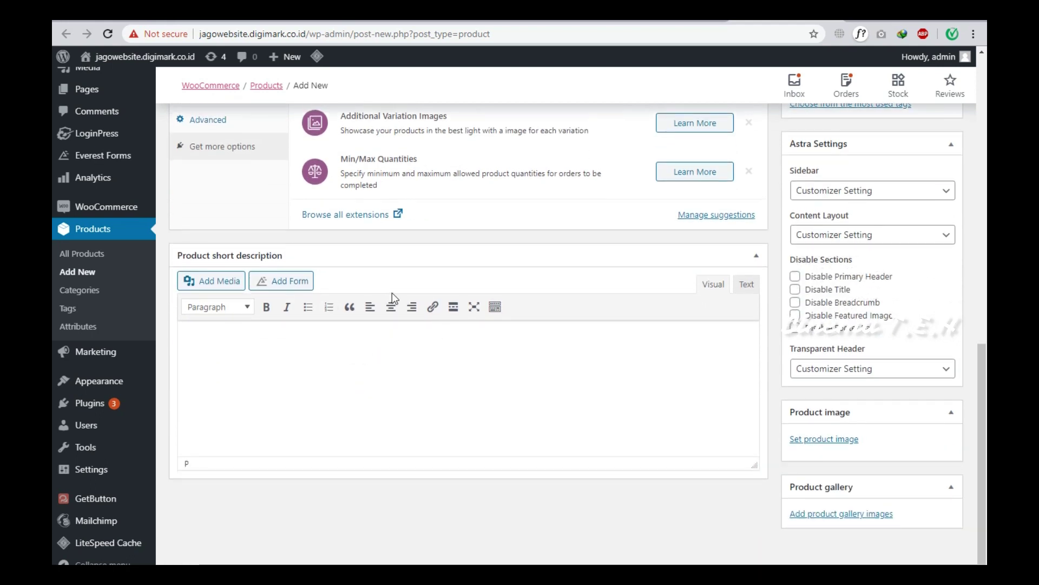
text(Pellentesque habitant morbi tristique senectus et netus et malesuada fames ac turpis egestas. Vestibulum tortor quam, feugiat vitae, ultricies eget, tempor sit amet, ante. Donec eu libero sit amet quam egestas semper. Aenean ultricies mi vitae est. Mauris placerat eleifend leo.)
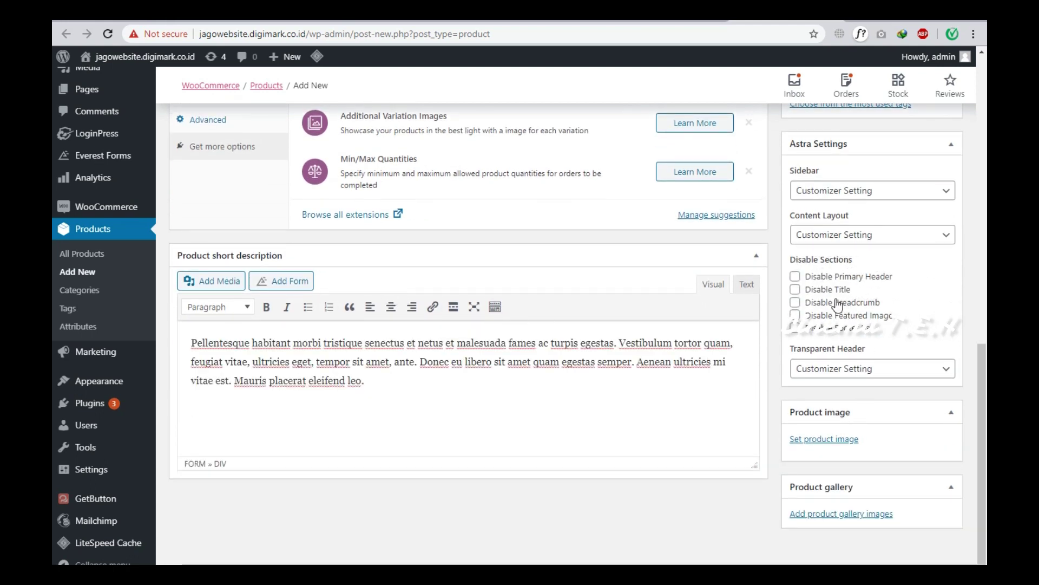
Set the Astra sidebar to No Sidebar, then bring up the product image library.
scroll(795, 317, up, 1)
scroll(795, 318, up, 1)
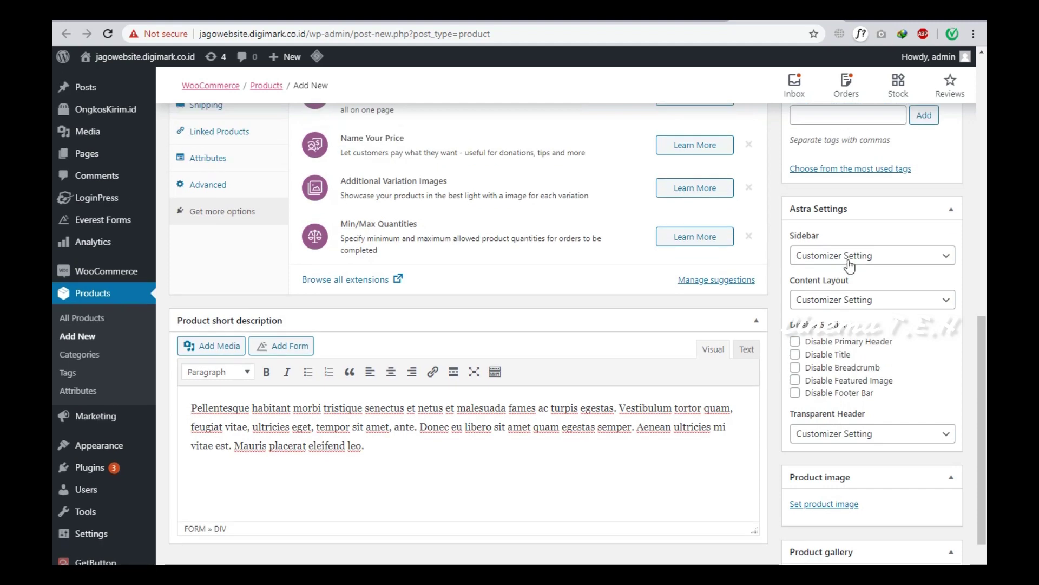
click(845, 256)
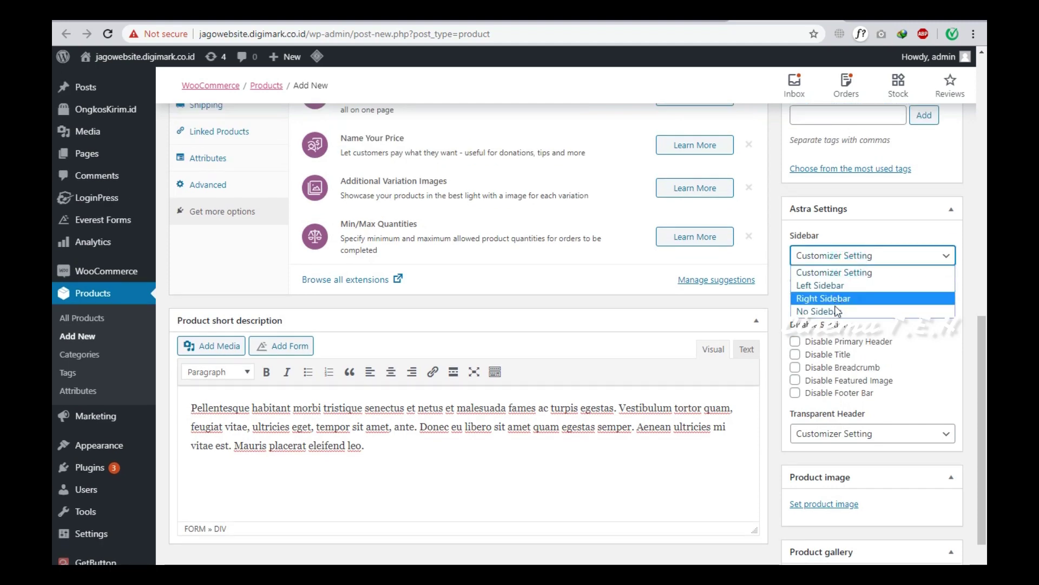
click(839, 311)
scroll(858, 398, down, 2)
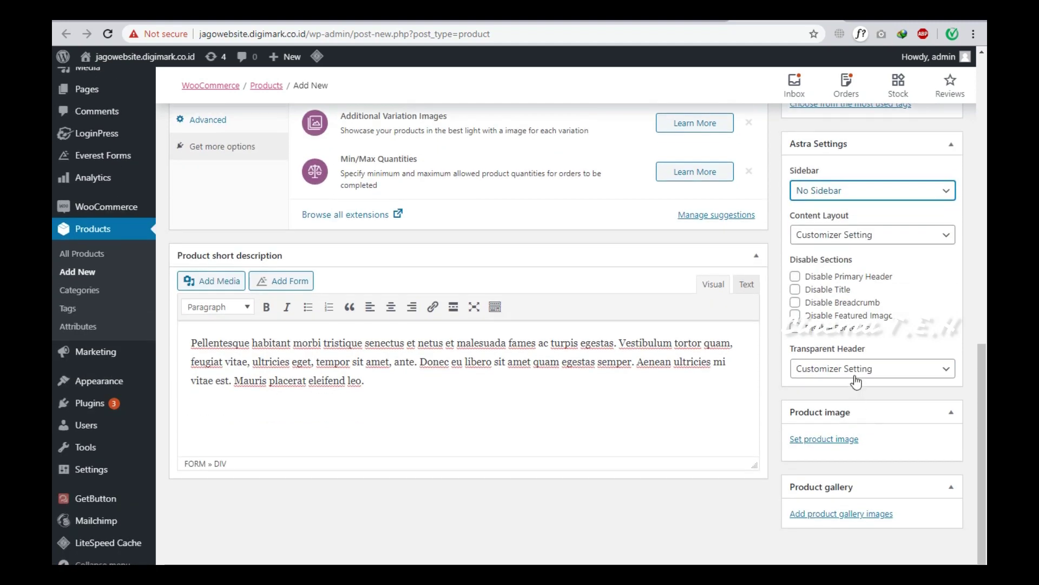
click(852, 375)
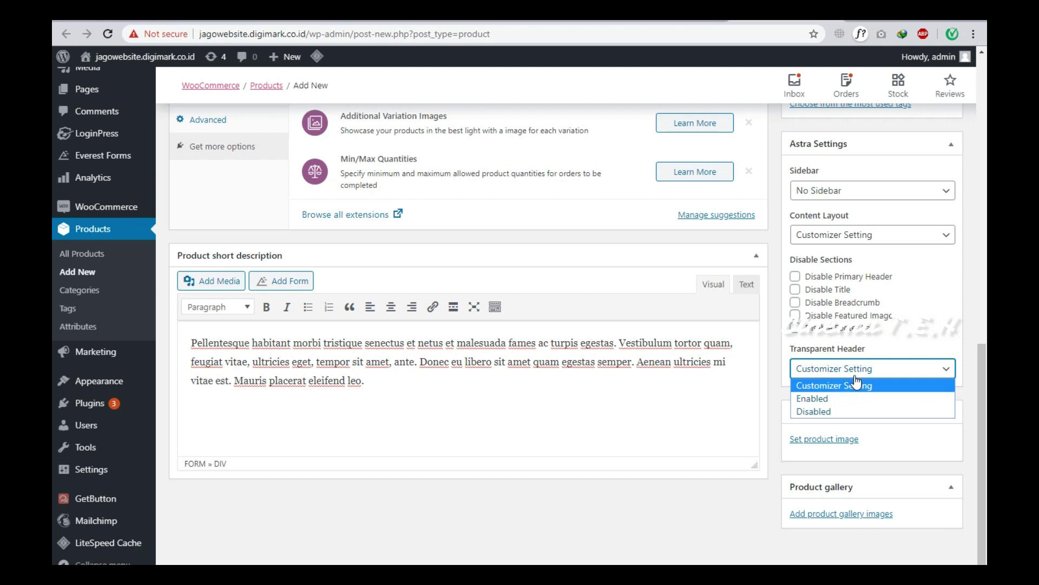
click(879, 342)
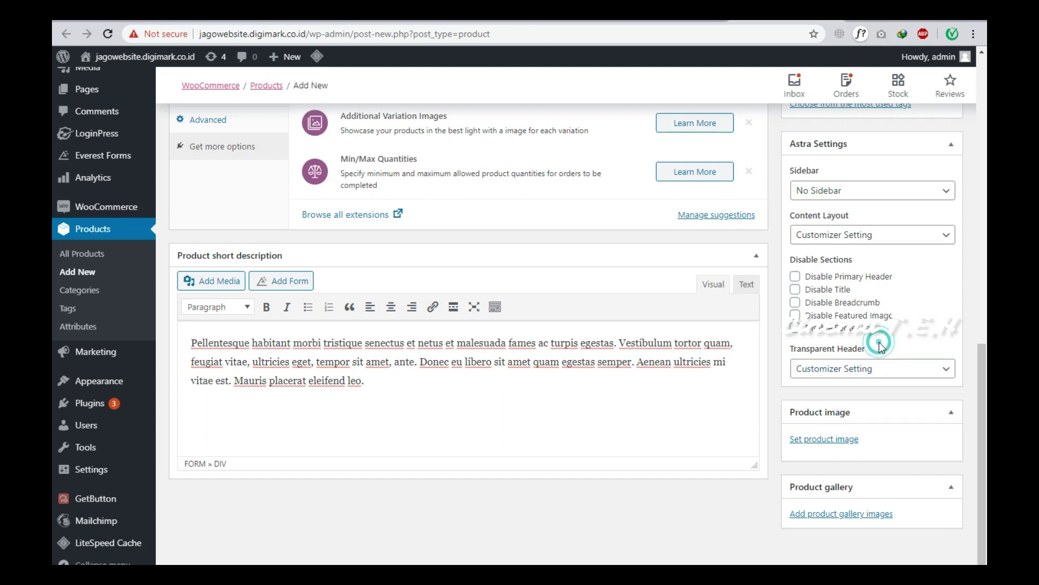
click(850, 441)
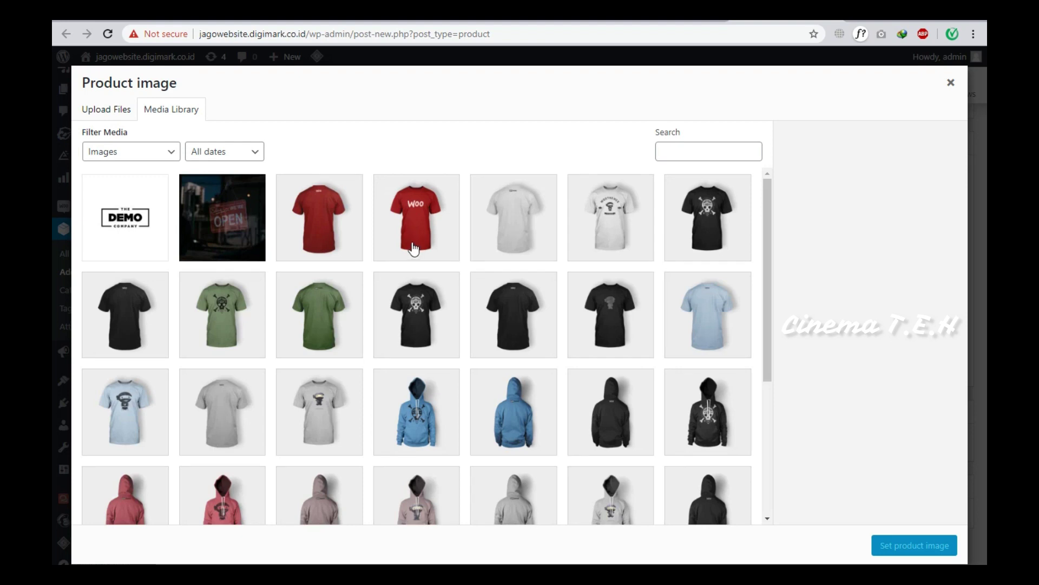
Set the red Woo t-shirt picture T_1_front.jpg as the product image.
click(337, 258)
click(455, 255)
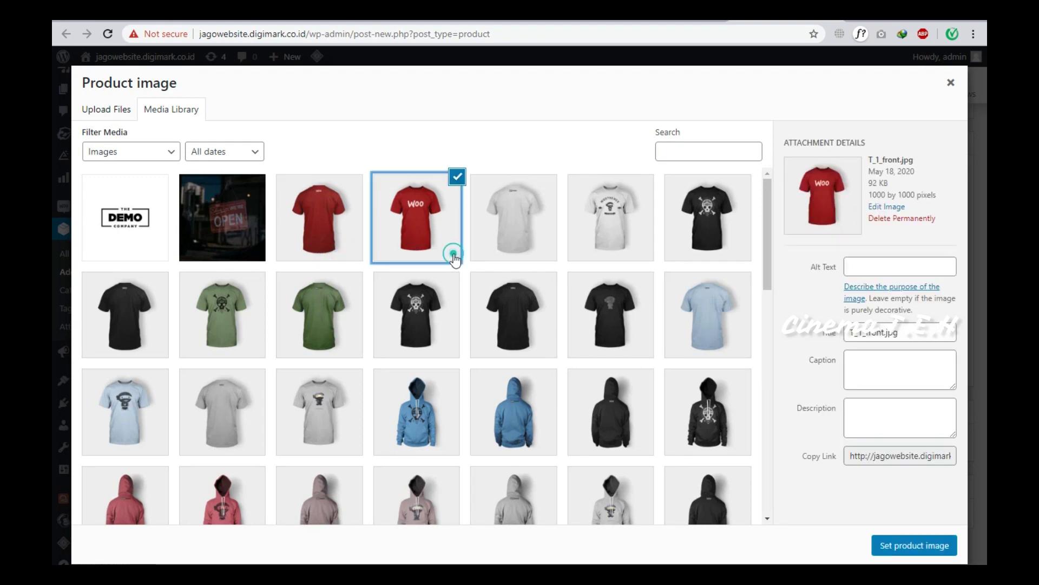
click(875, 545)
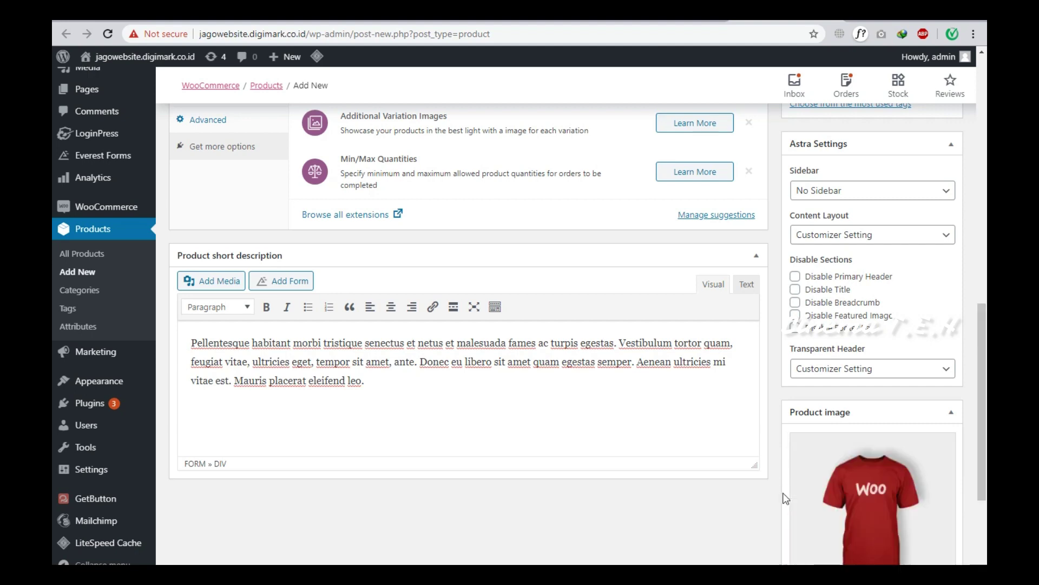
Tick the Clothing and T-shirts categories and publish Baju Baru.
scroll(782, 492, up, 10)
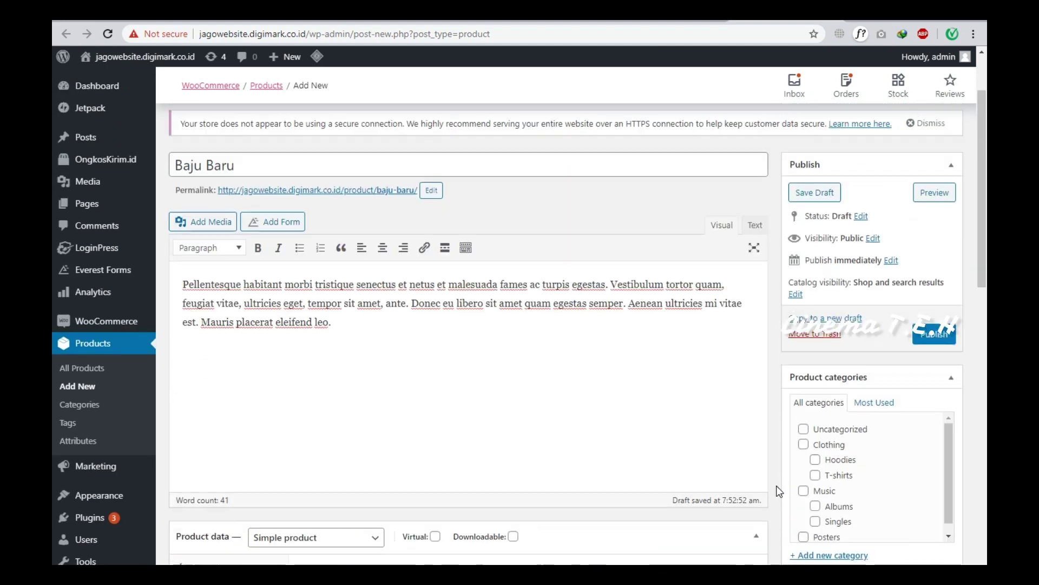
click(804, 448)
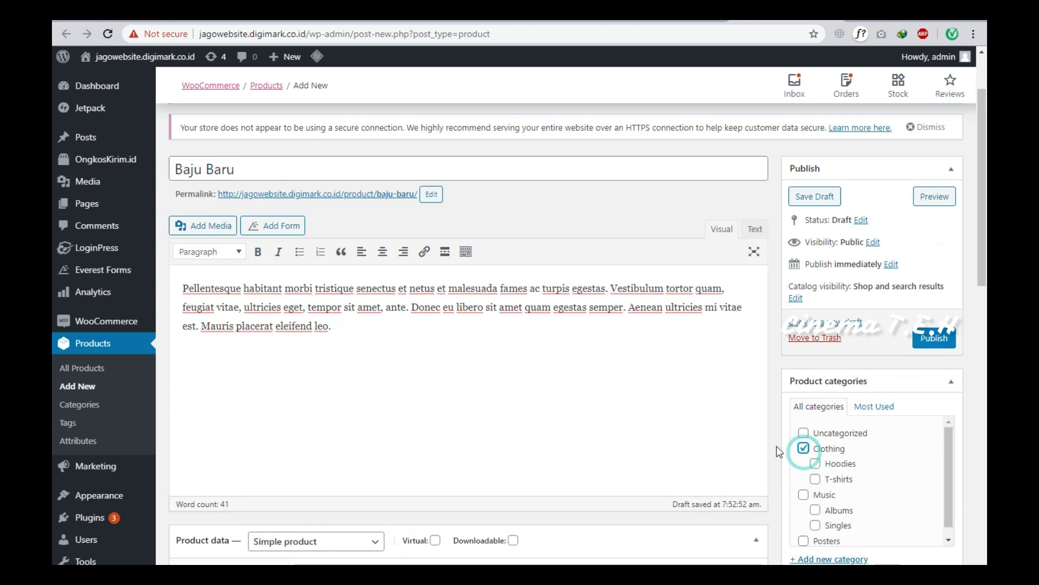
click(816, 478)
scroll(899, 407, up, 1)
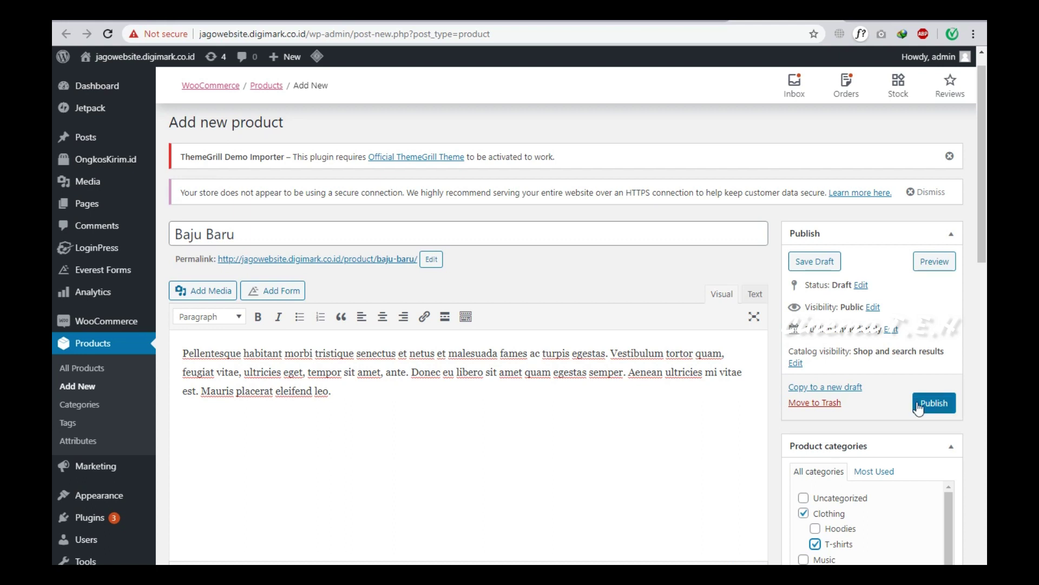
click(919, 407)
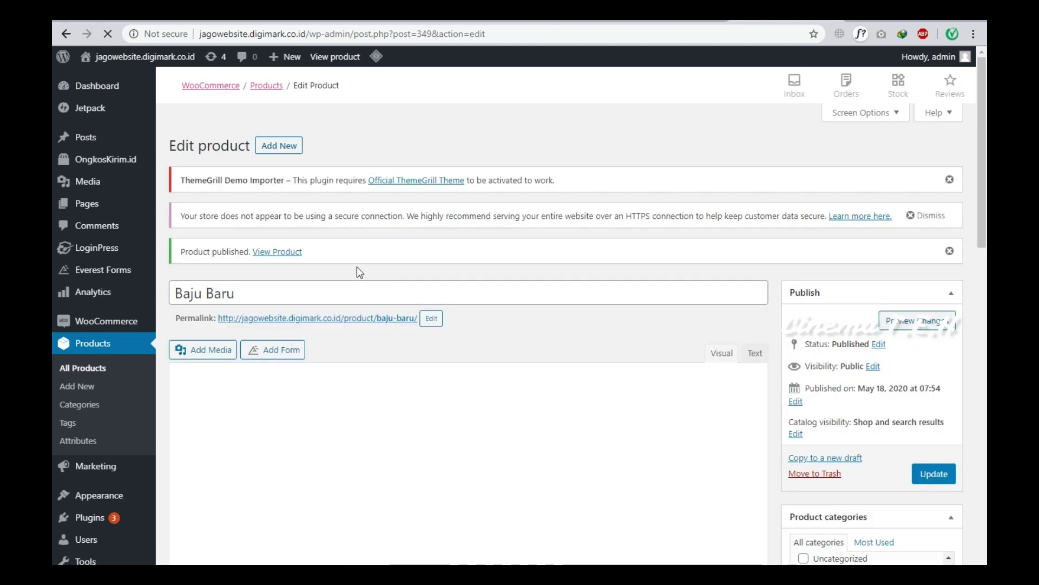
Open Baju Baru's permalink in a new tab to view its Rp120.000 sale price.
right_click(319, 321)
click(341, 324)
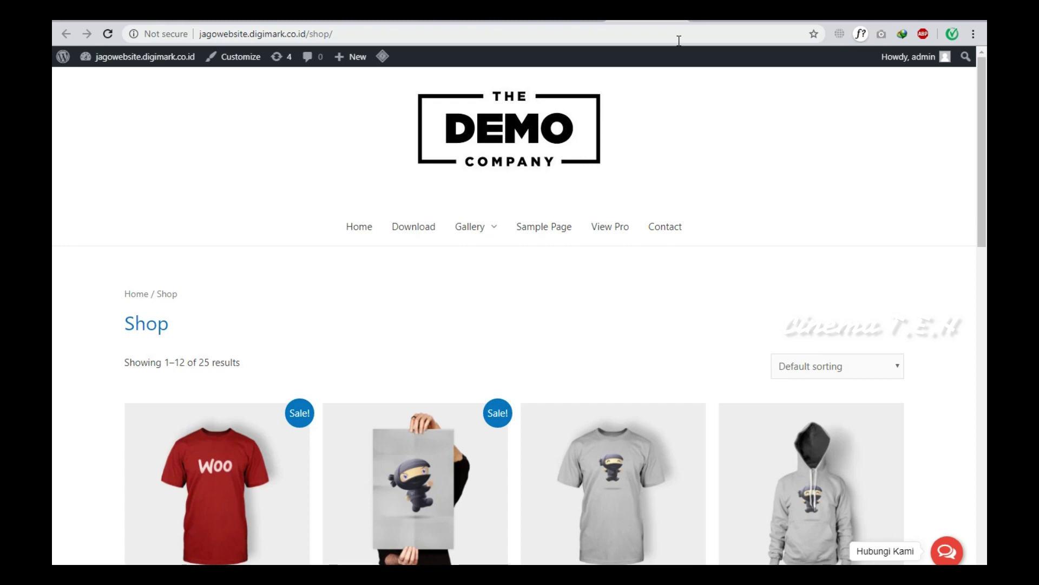
scroll(417, 222, down, 3)
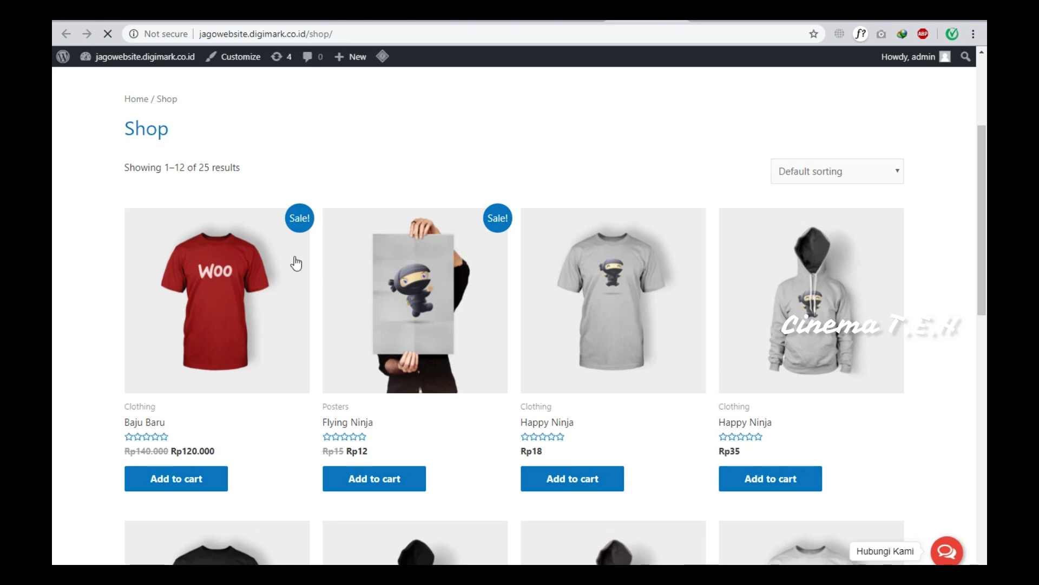
scroll(590, 314, down, 3)
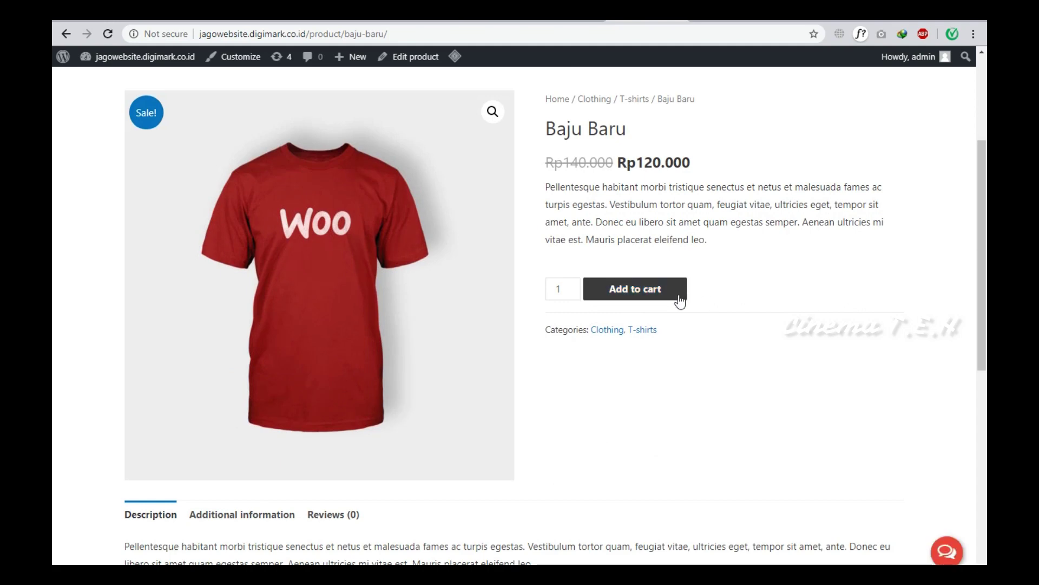
Add Baju Baru to the cart and view the cart: 3 items, Rp360.000, free shipping.
scroll(680, 301, down, 1)
scroll(688, 314, up, 2)
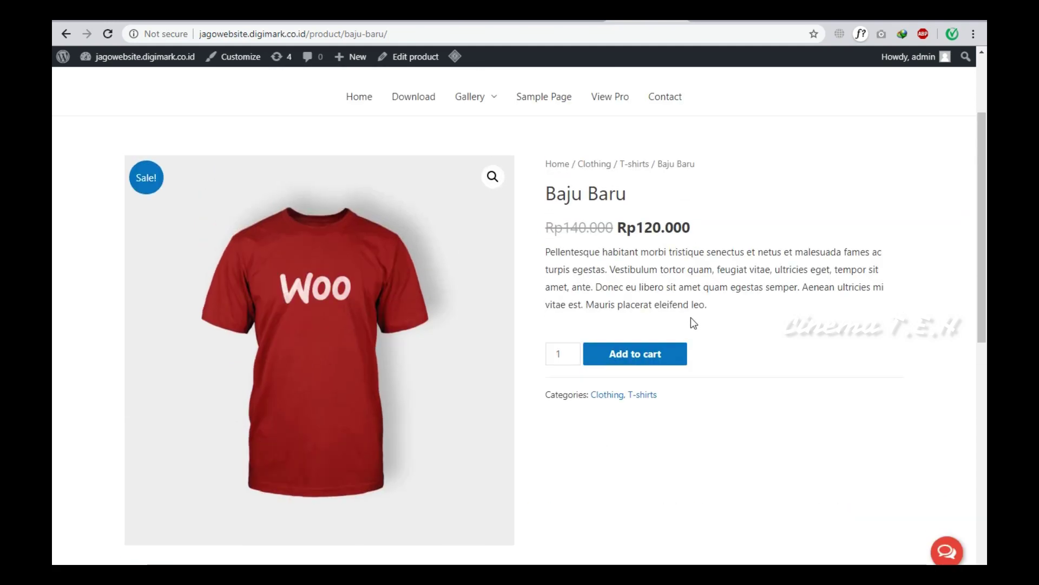
click(669, 367)
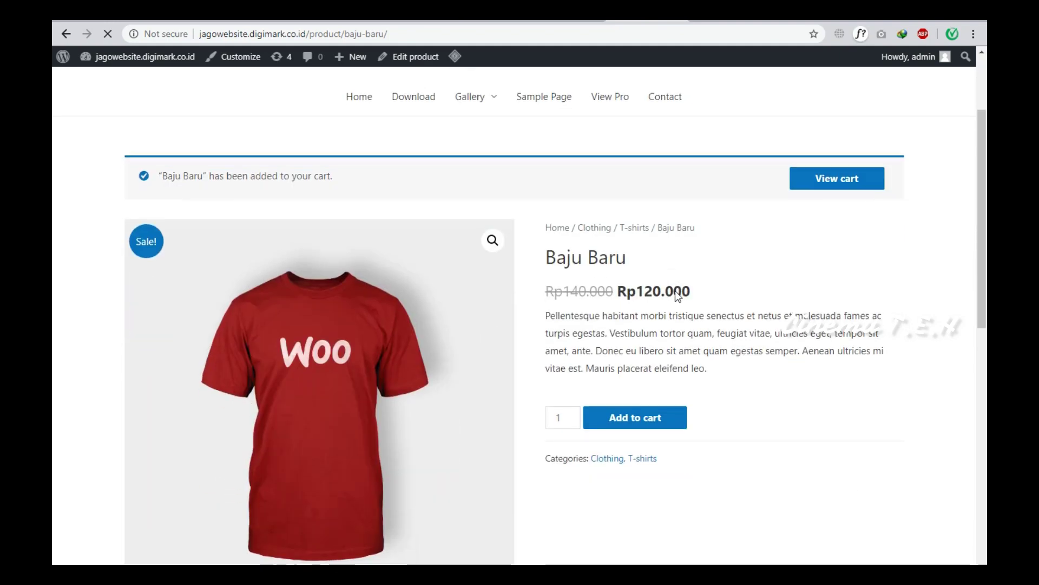
scroll(801, 260, up, 1)
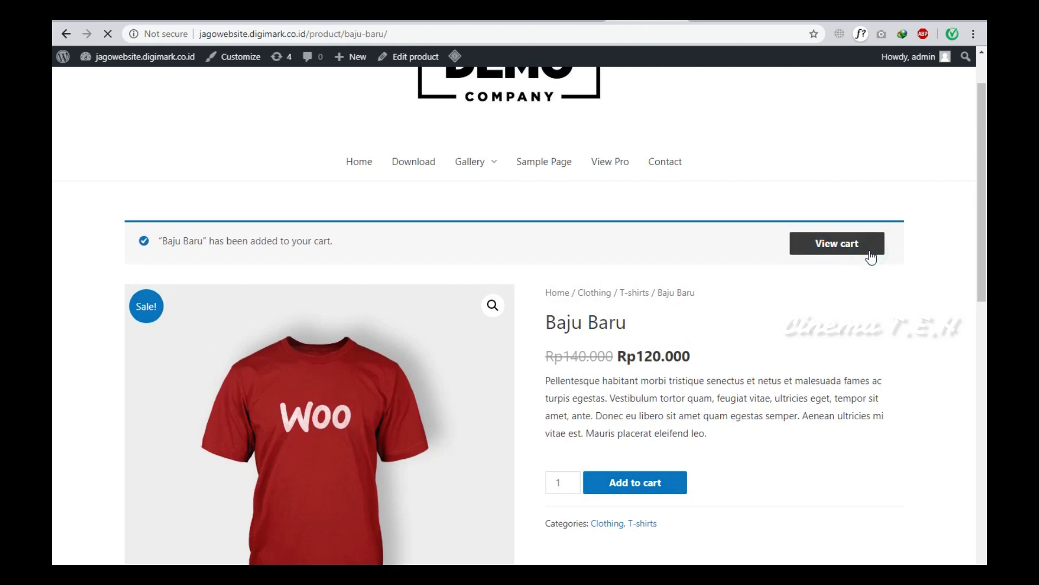
click(871, 254)
scroll(869, 255, down, 2)
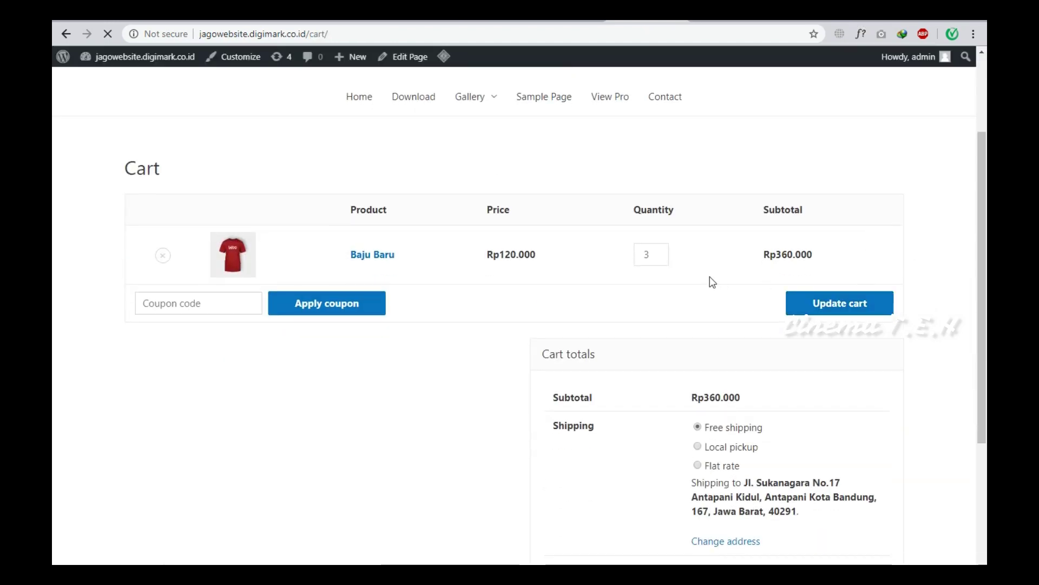
Reduce the Baju Baru quantity to 3 and update the cart.
click(660, 259)
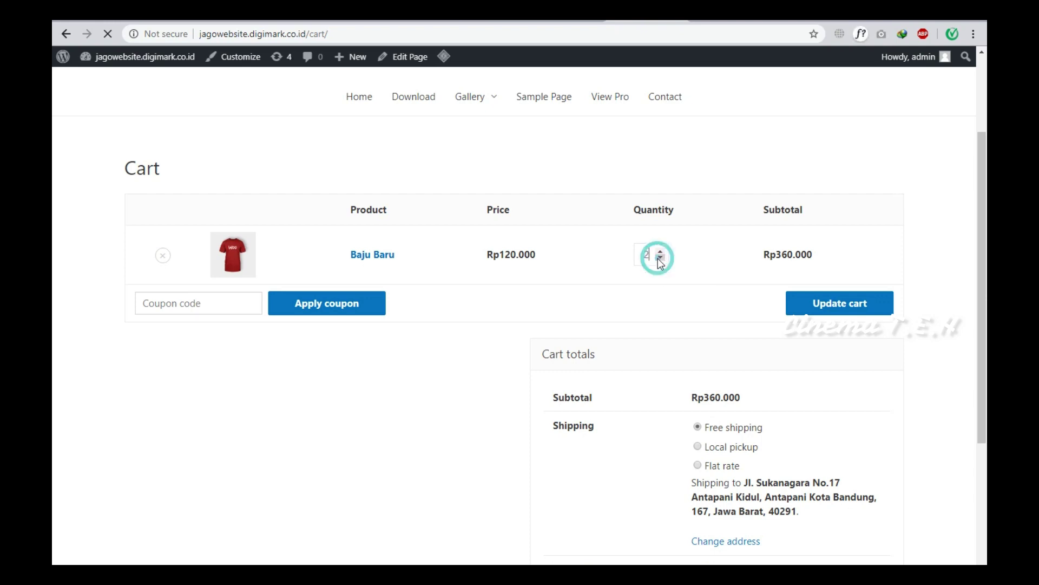
click(828, 308)
scroll(790, 313, down, 3)
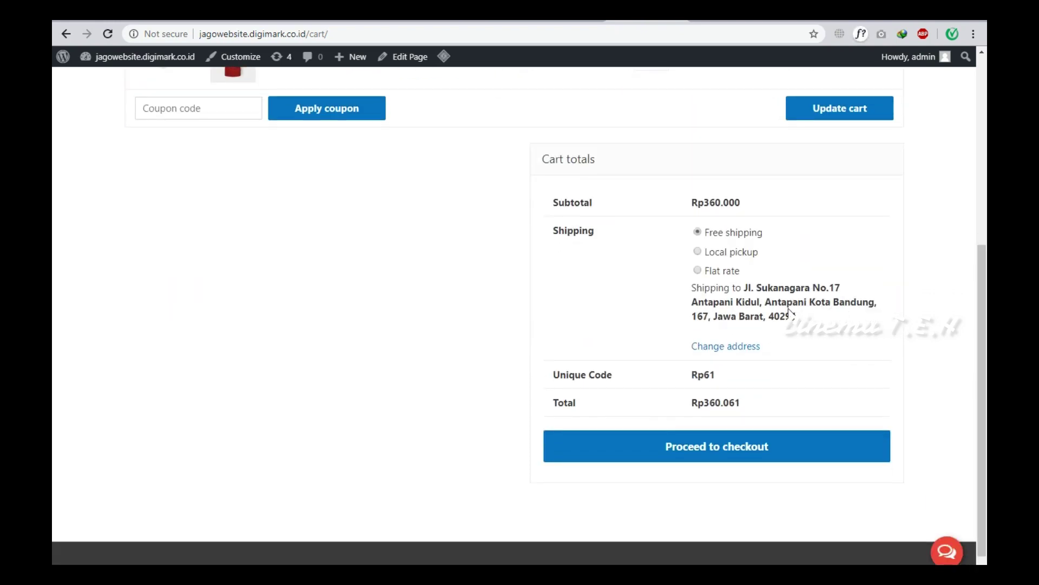
Try Local pickup, settle on Free shipping, and proceed to checkout.
click(698, 252)
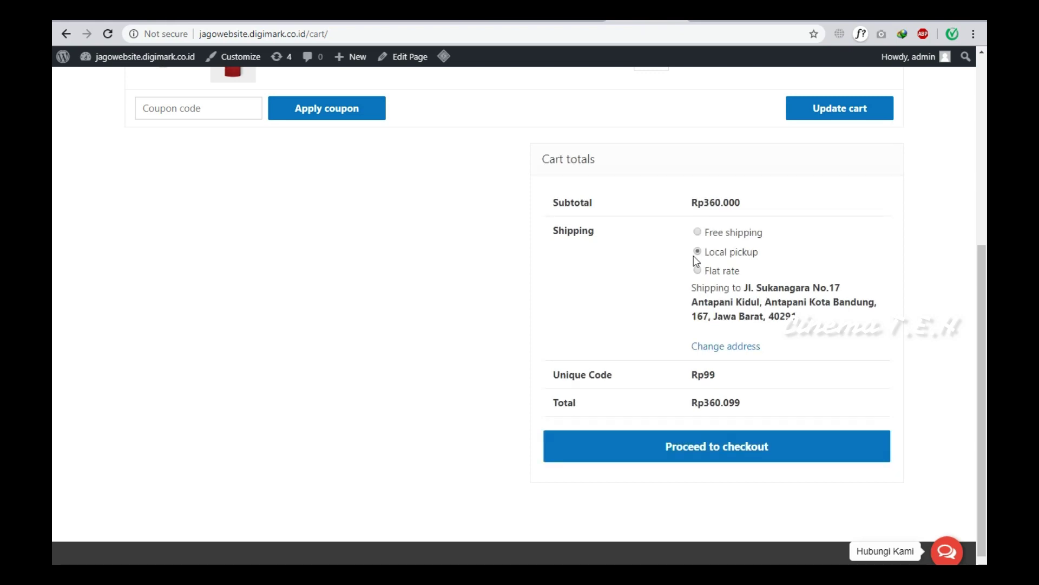
click(698, 232)
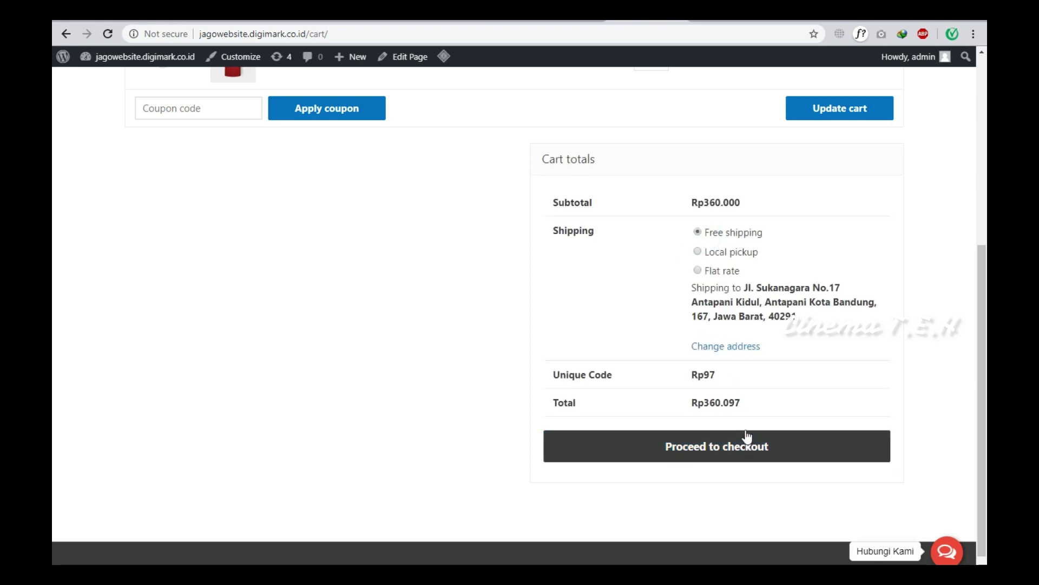
click(796, 445)
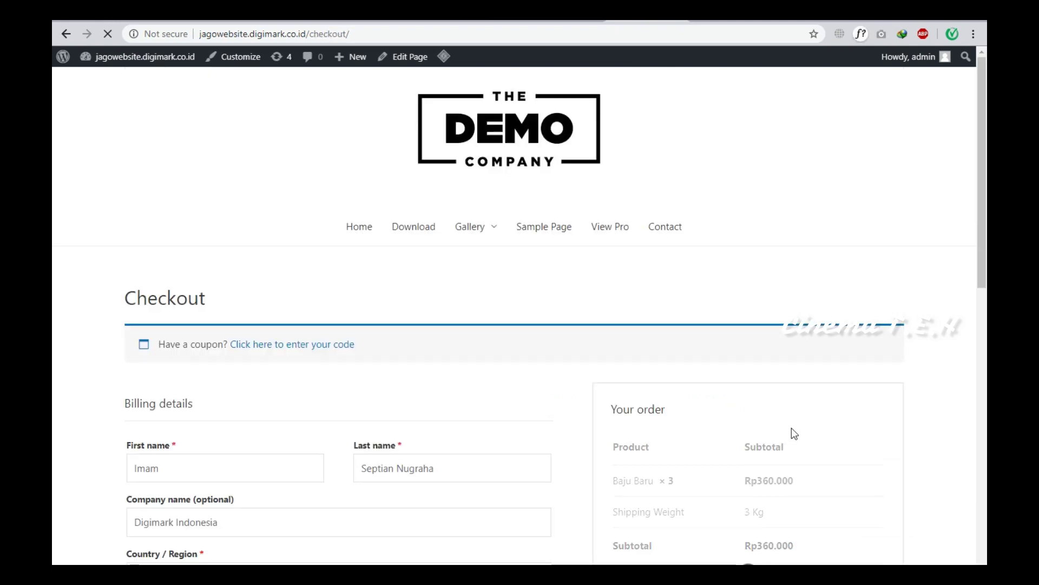
Scroll down the checkout billing form and open the Kecamatan district dropdown.
scroll(791, 428, down, 4)
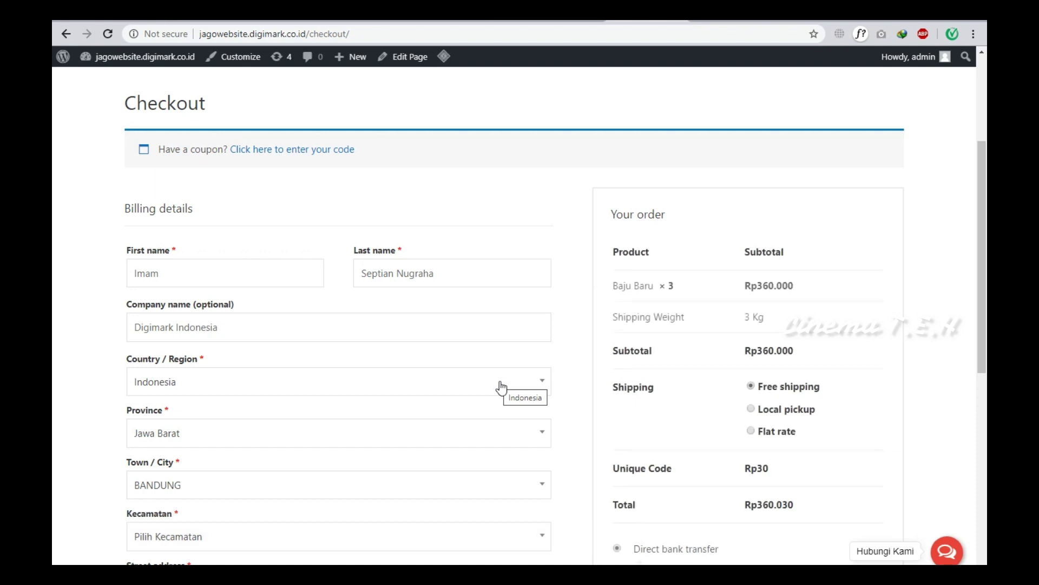
scroll(495, 390, down, 6)
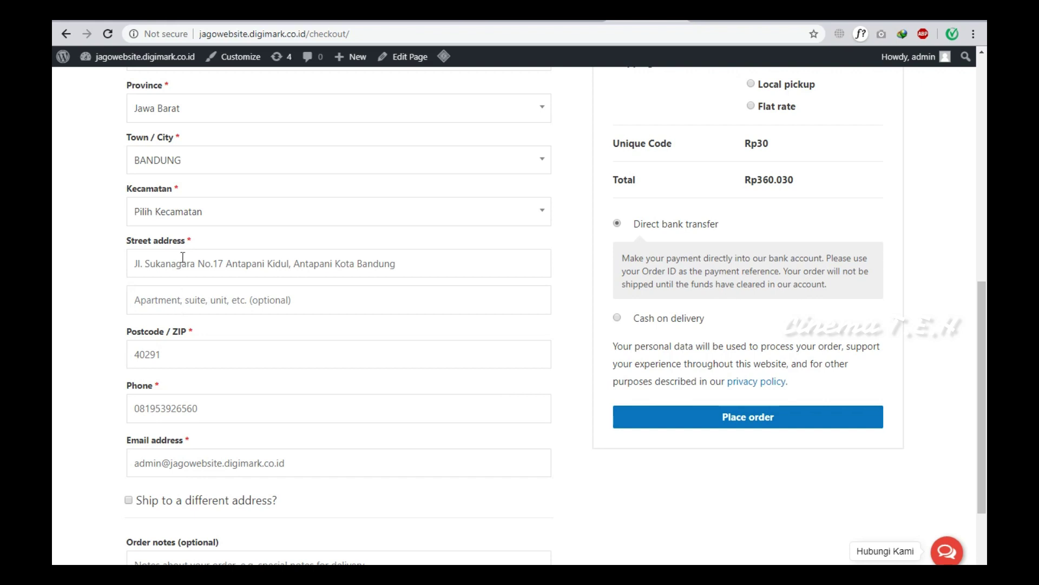
click(197, 212)
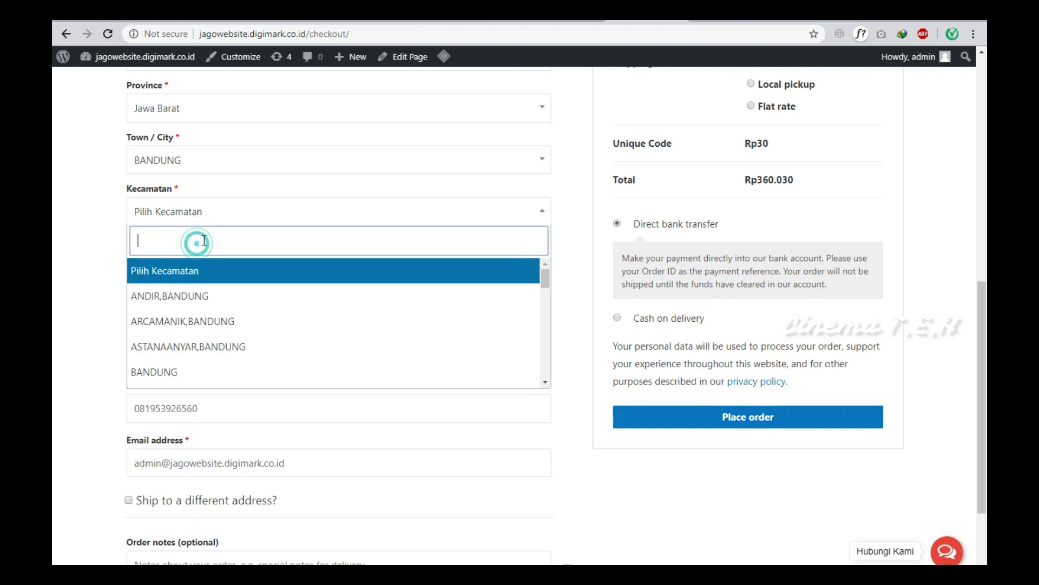
Search the Kecamatan list, then browse all districts and pick CIBEUNYING KIDUL,BANDUNG.
text(antapani)
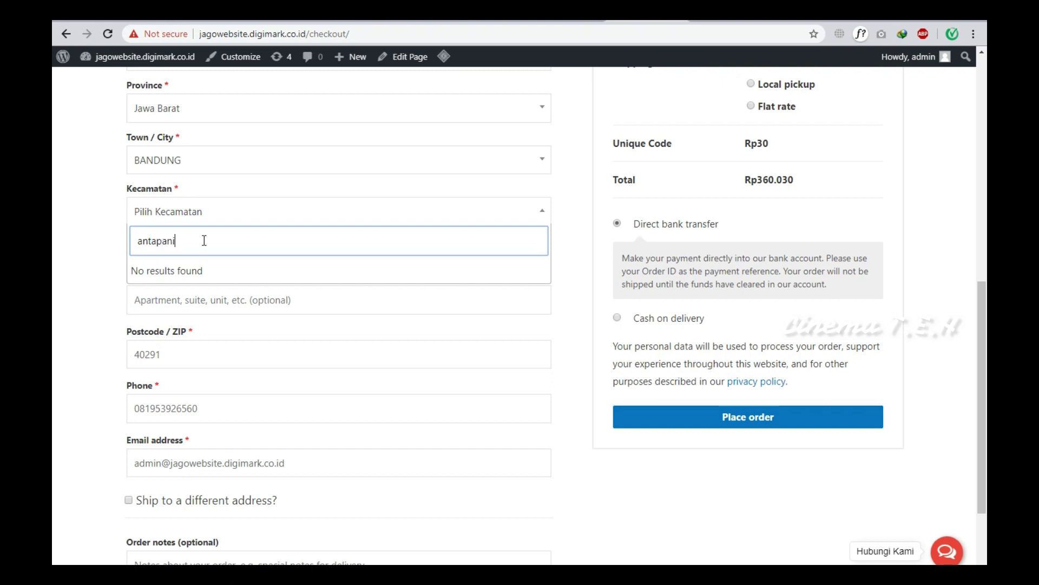
key(BackSpace)
key(BackSpace)
key(BackSpace)
key(BackSpace)
key(BackSpace)
key(BackSpace)
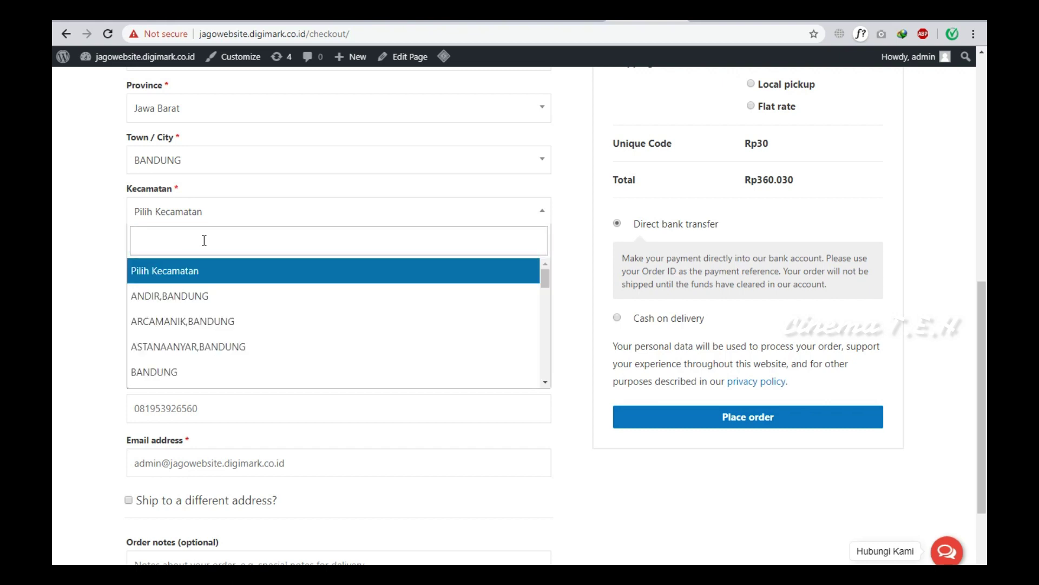
scroll(232, 368, down, 1)
scroll(239, 337, down, 1)
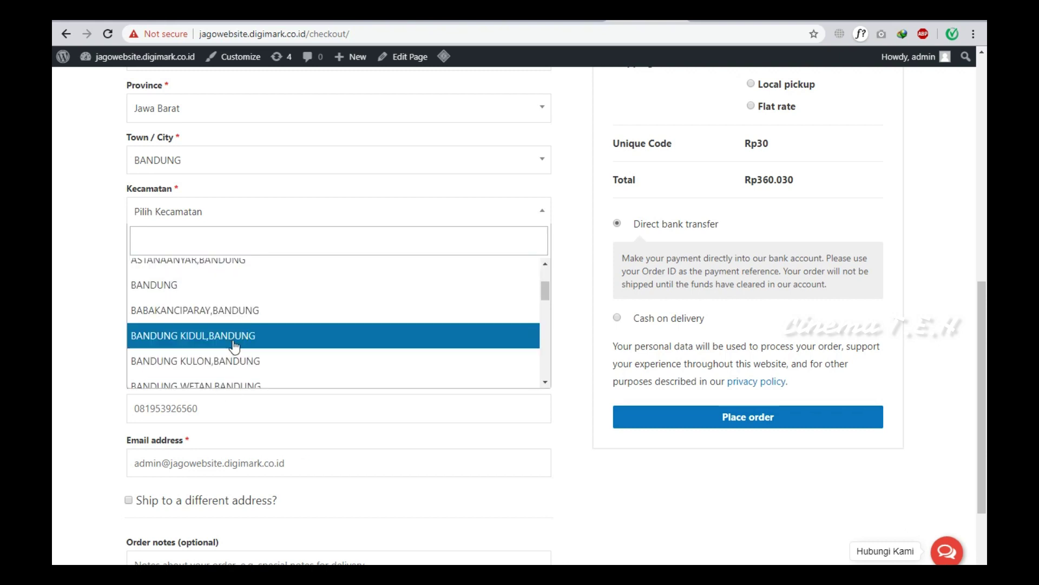
scroll(233, 344, down, 2)
scroll(234, 346, down, 5)
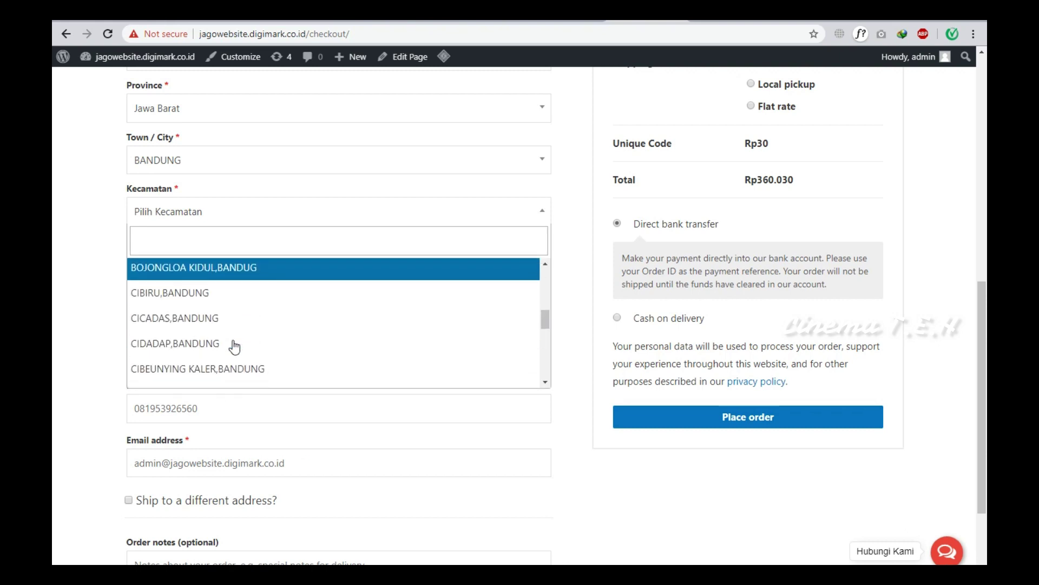
scroll(235, 348, down, 3)
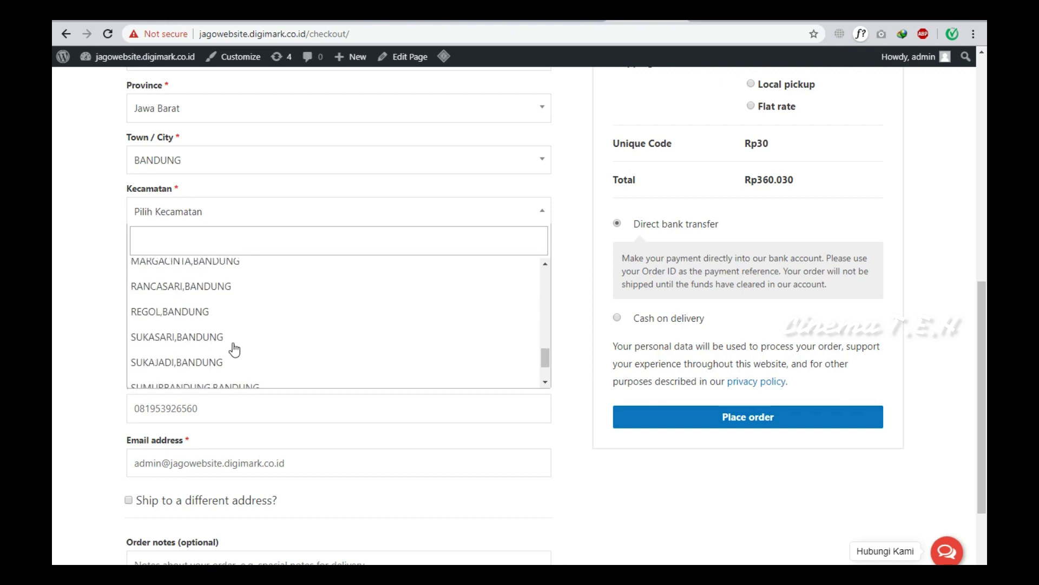
scroll(234, 349, up, 5)
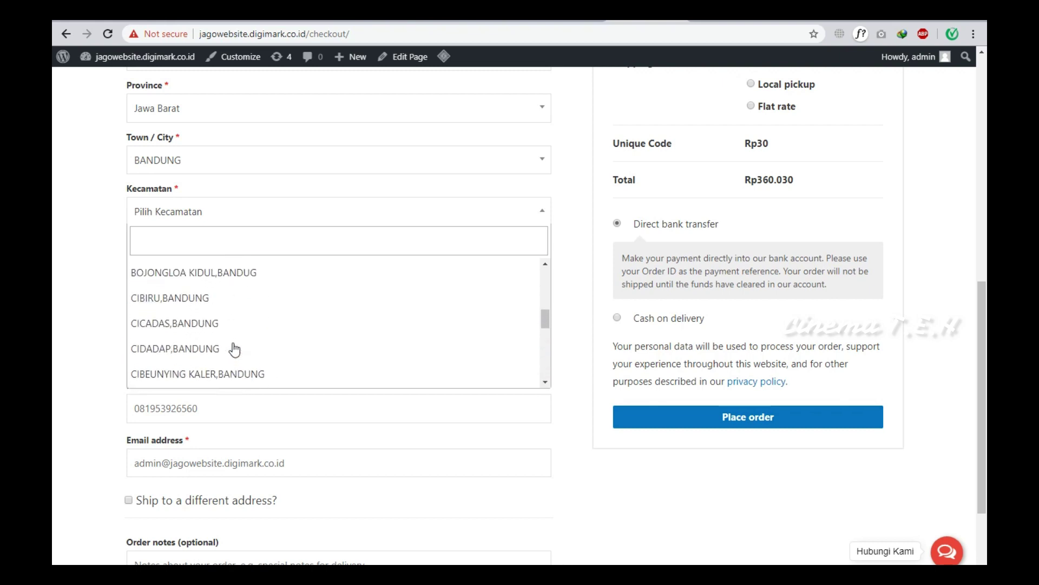
scroll(234, 349, up, 4)
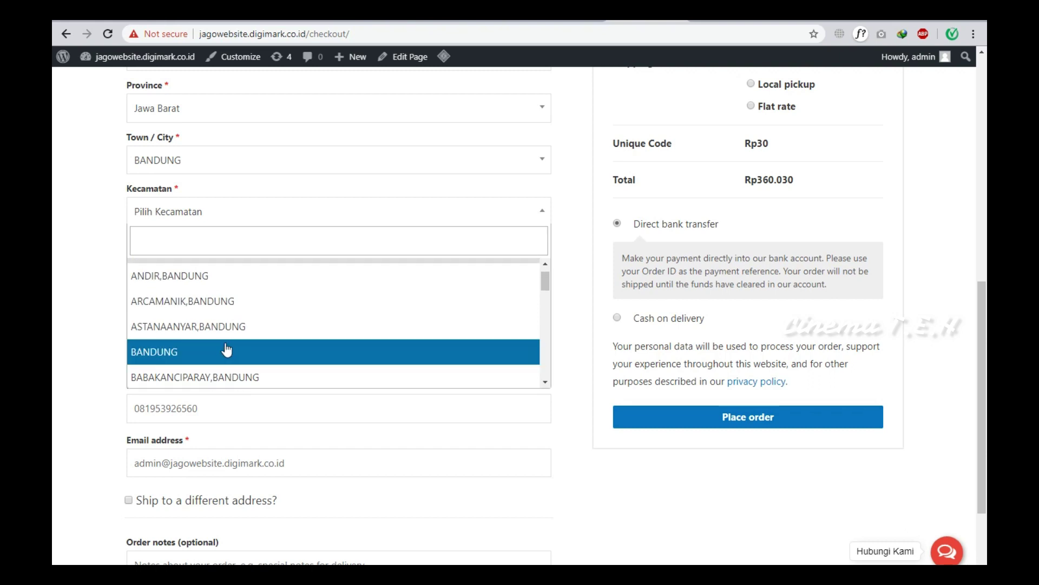
scroll(227, 349, up, 1)
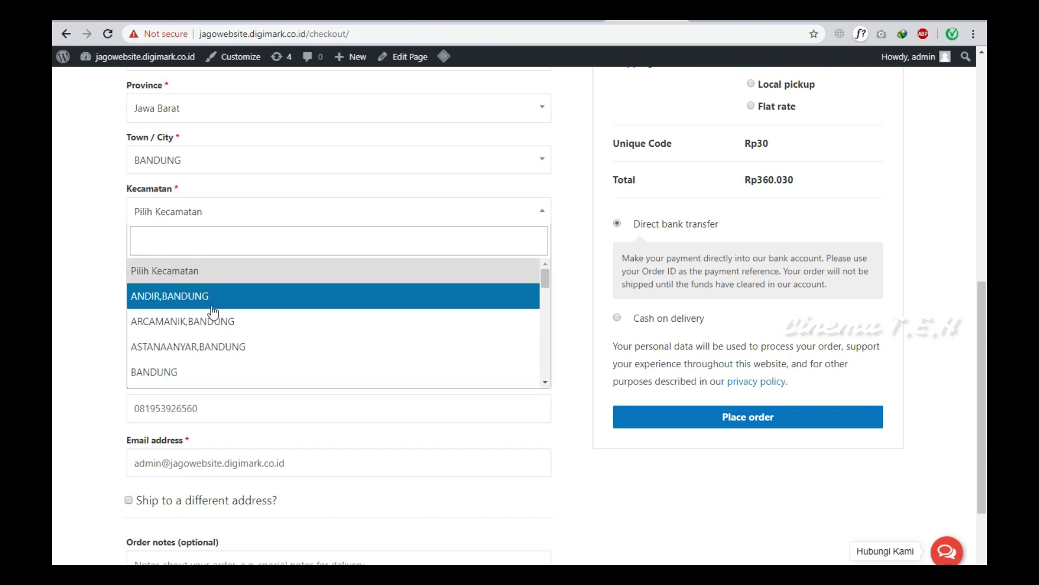
scroll(227, 330, down, 3)
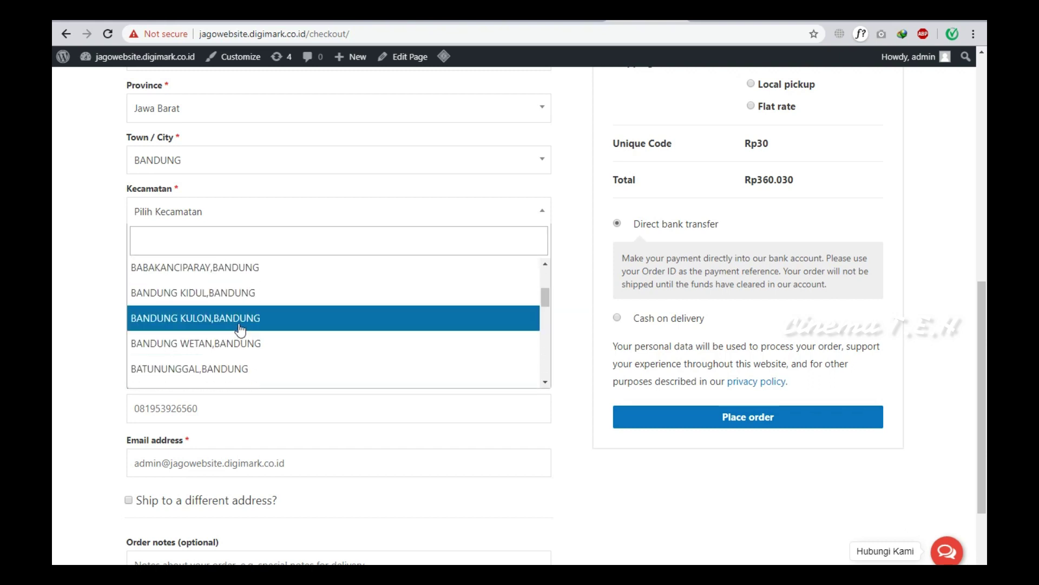
scroll(240, 330, down, 2)
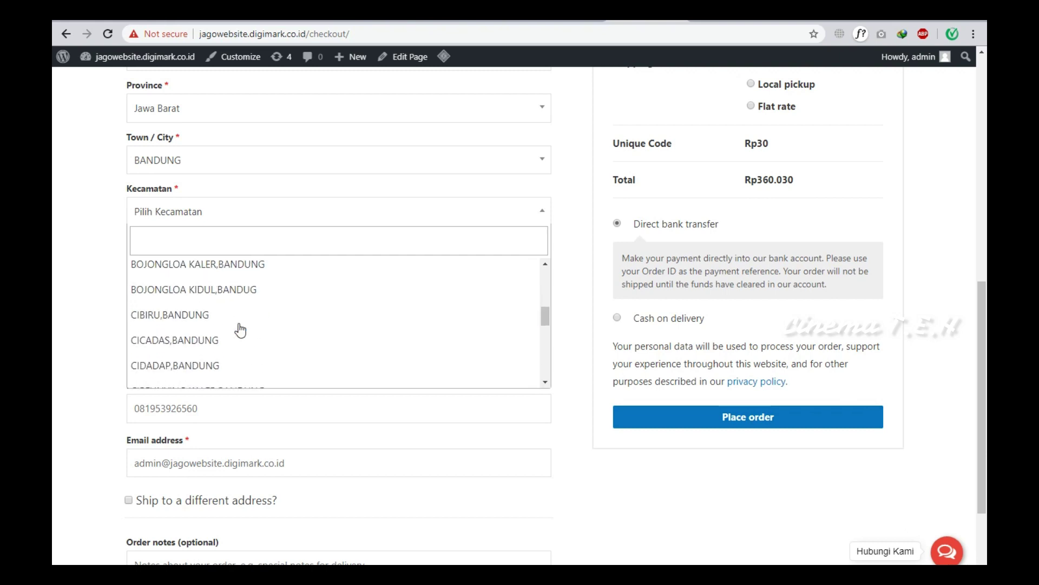
scroll(238, 330, down, 1)
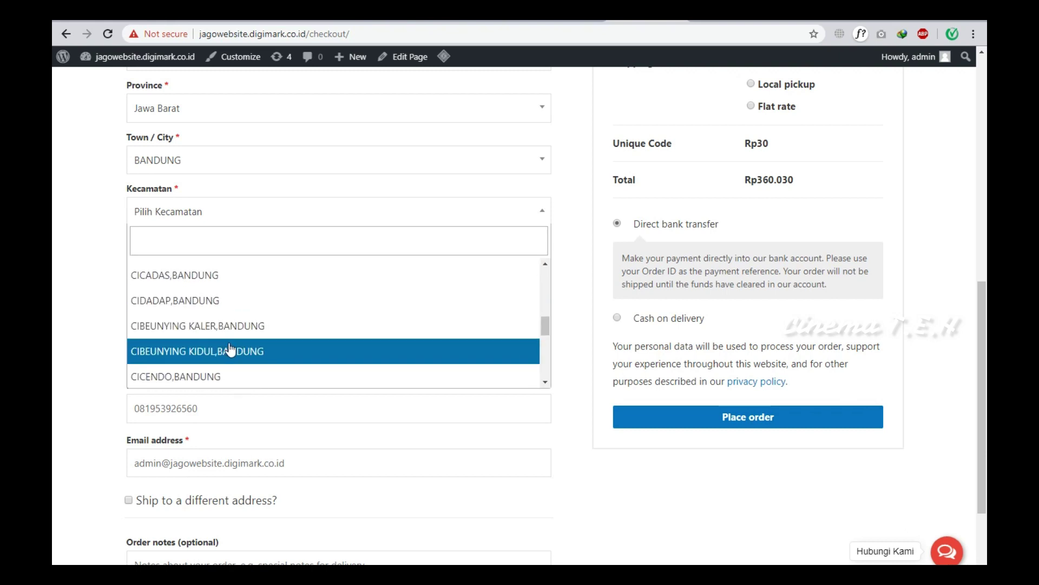
click(225, 351)
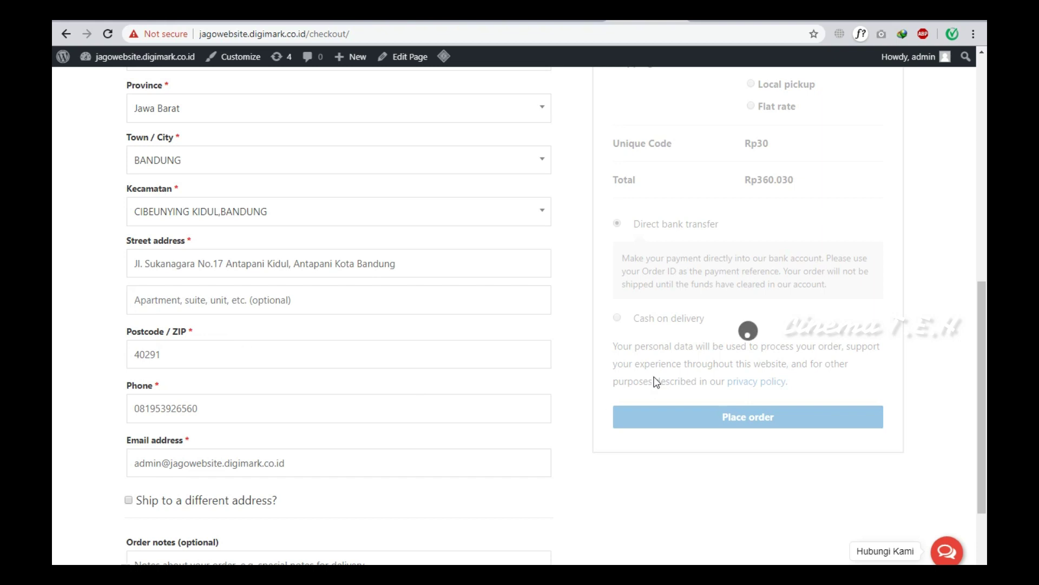
Switch shipping from JNE Reg to Pos Kilat Khusus at Rp22.500 and place the order.
scroll(666, 363, up, 2)
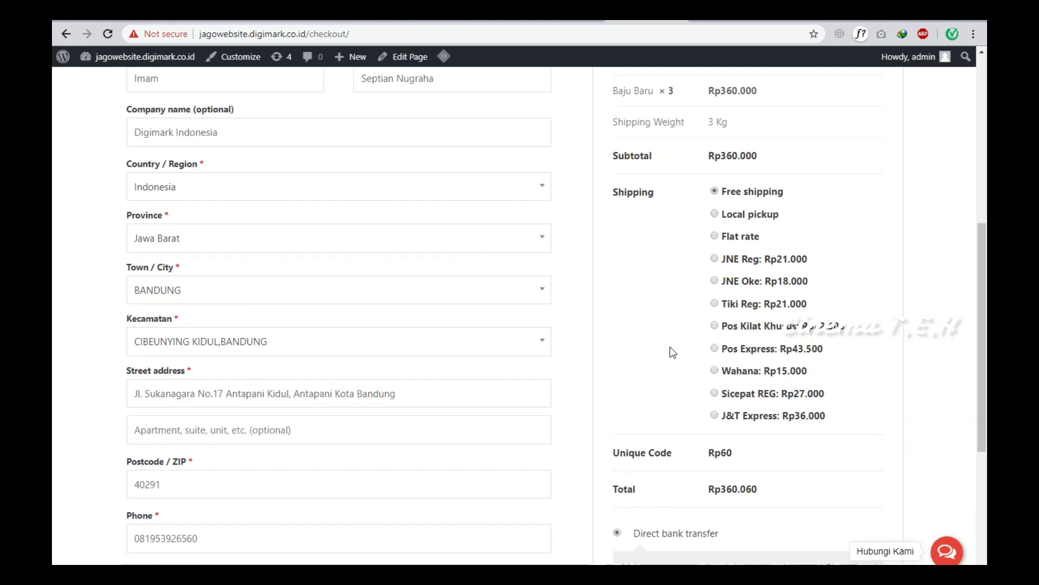
click(715, 258)
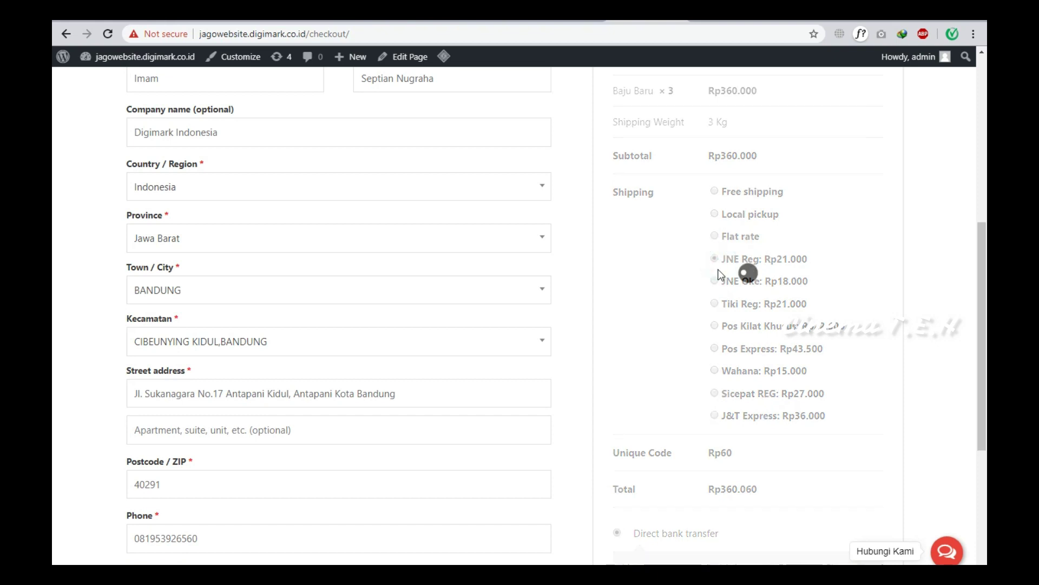
click(716, 326)
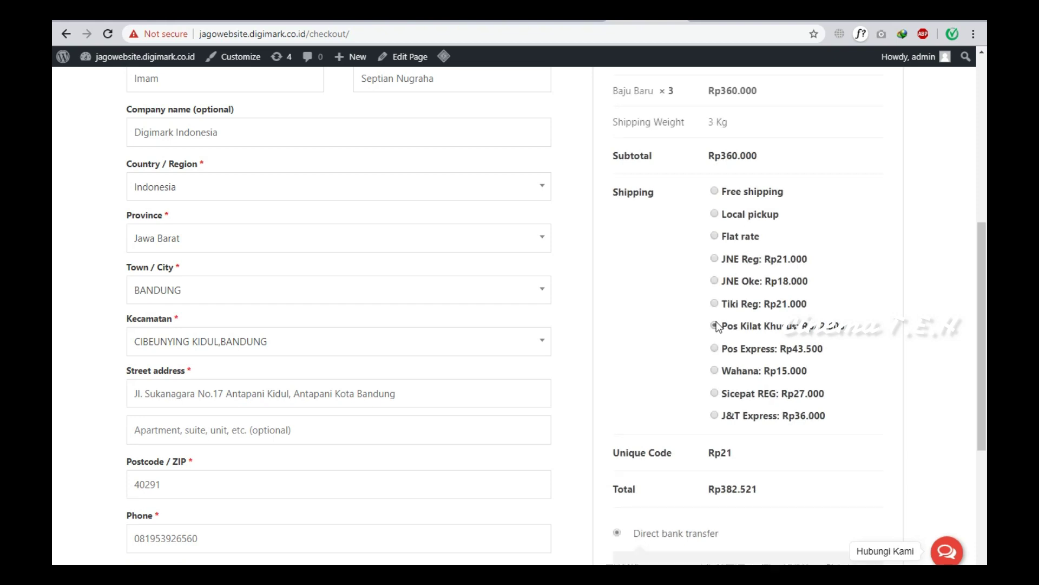
scroll(709, 330, down, 3)
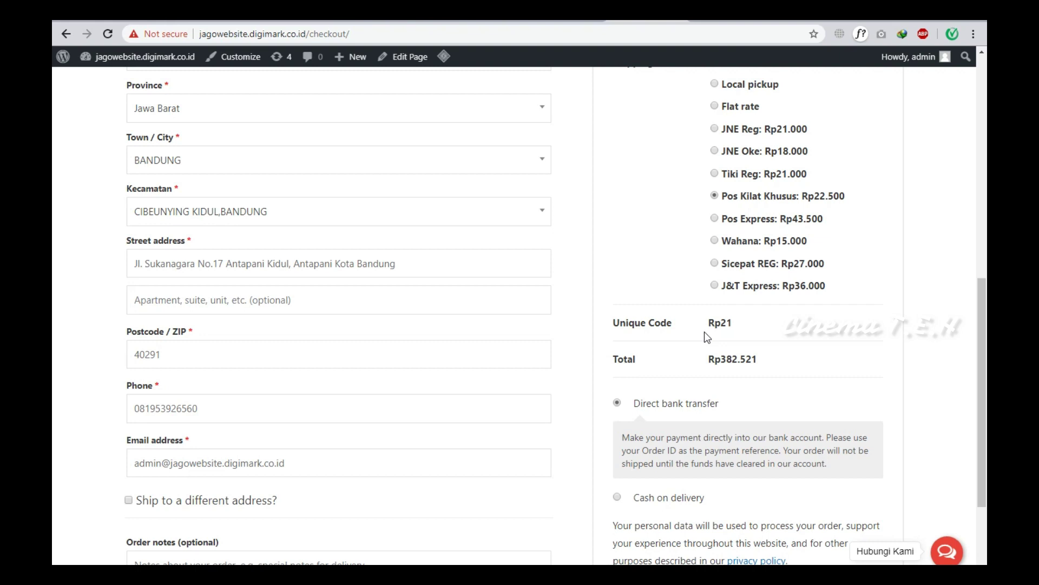
scroll(705, 332, down, 3)
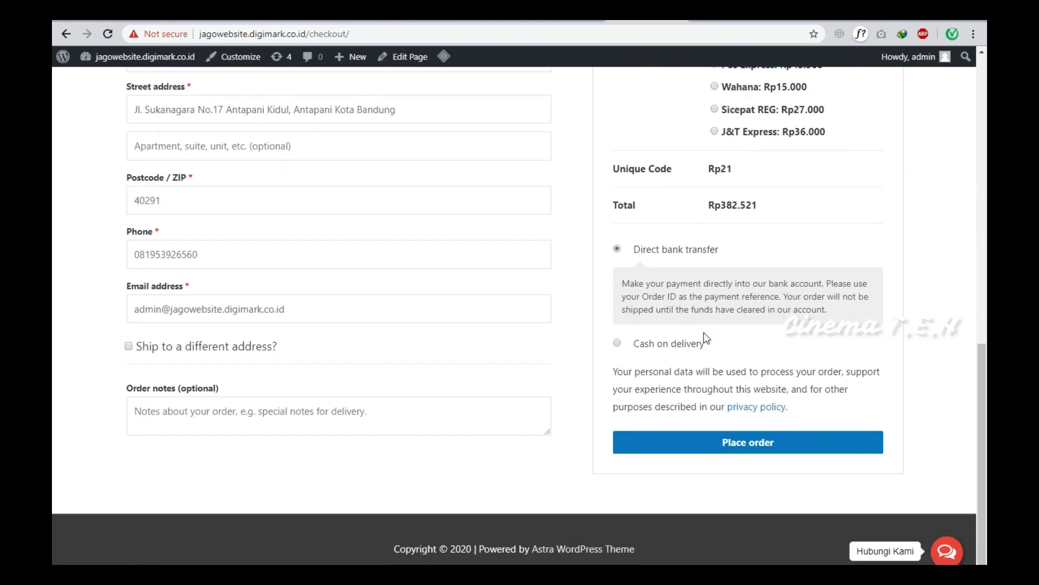
click(698, 442)
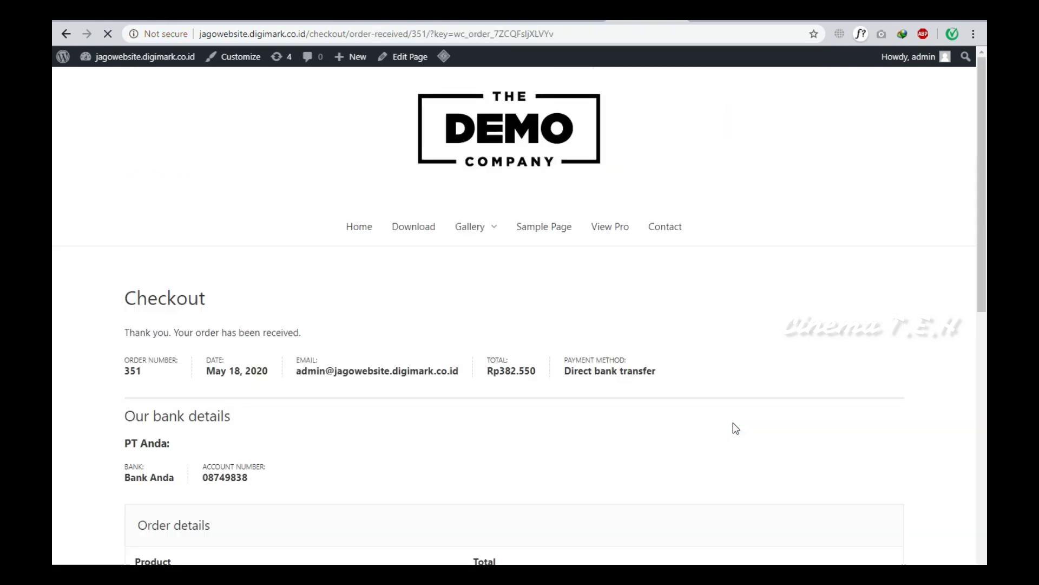
Scroll through the order-received page's order details and addresses, then back to the top.
scroll(145, 282, down, 2)
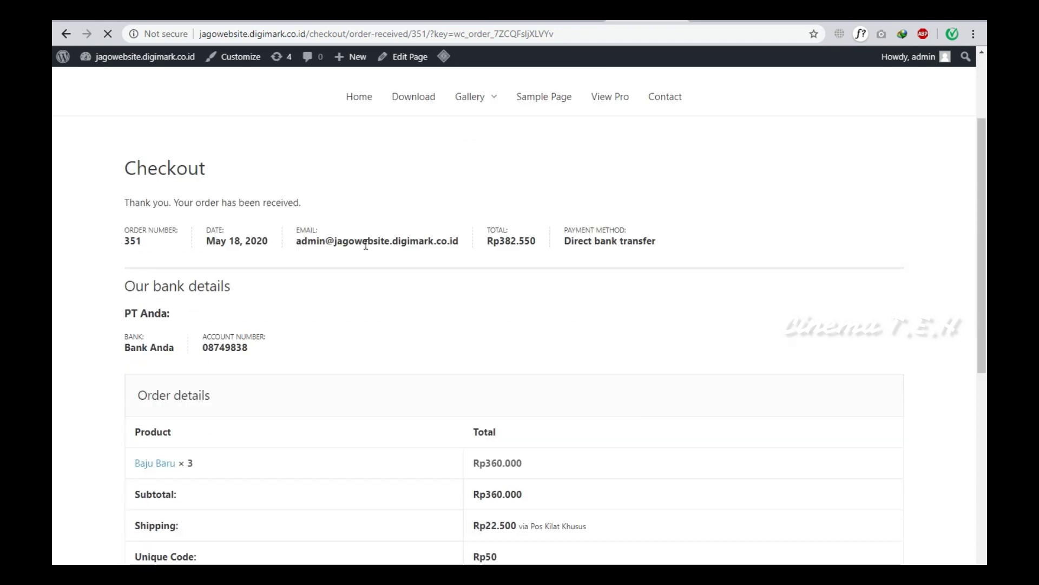
scroll(159, 151, down, 3)
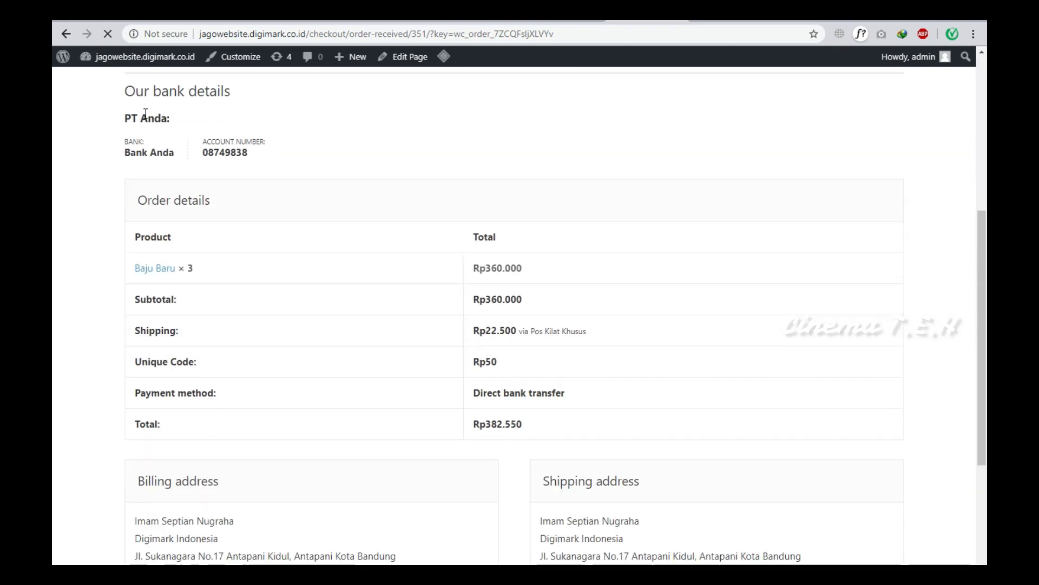
scroll(267, 323, down, 1)
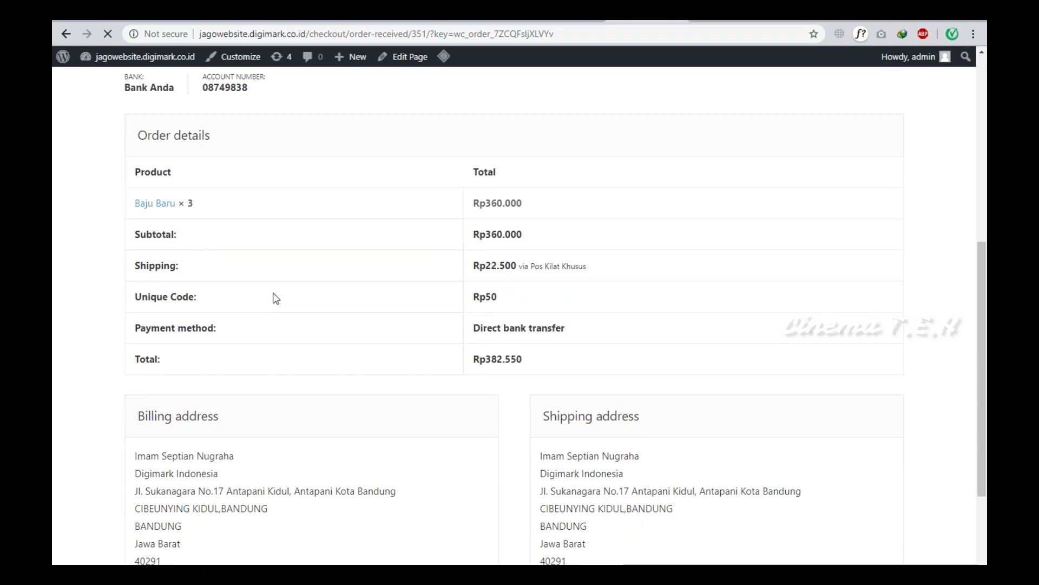
scroll(275, 298, down, 3)
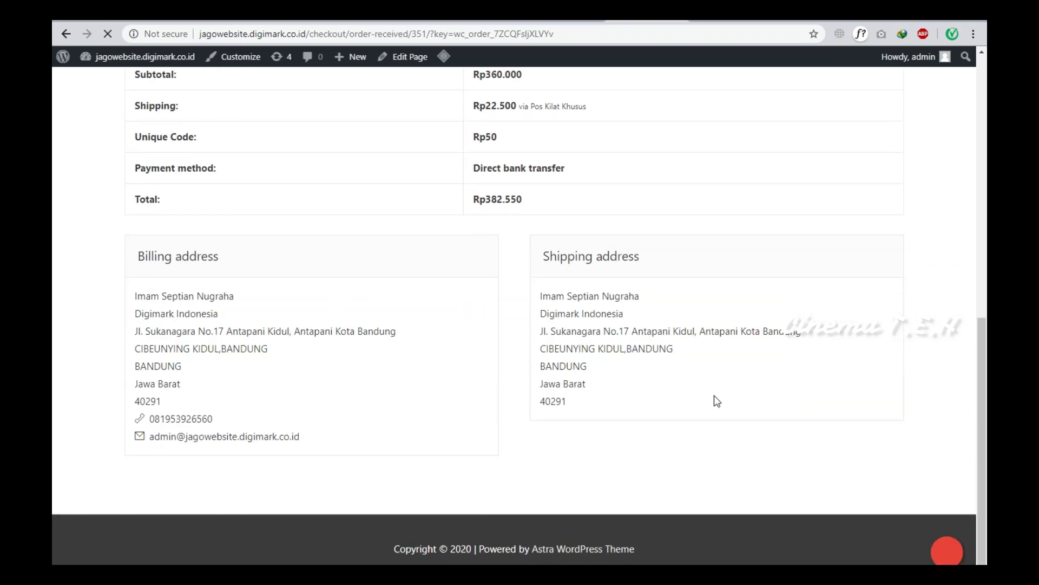
scroll(601, 302, up, 7)
scroll(600, 296, up, 2)
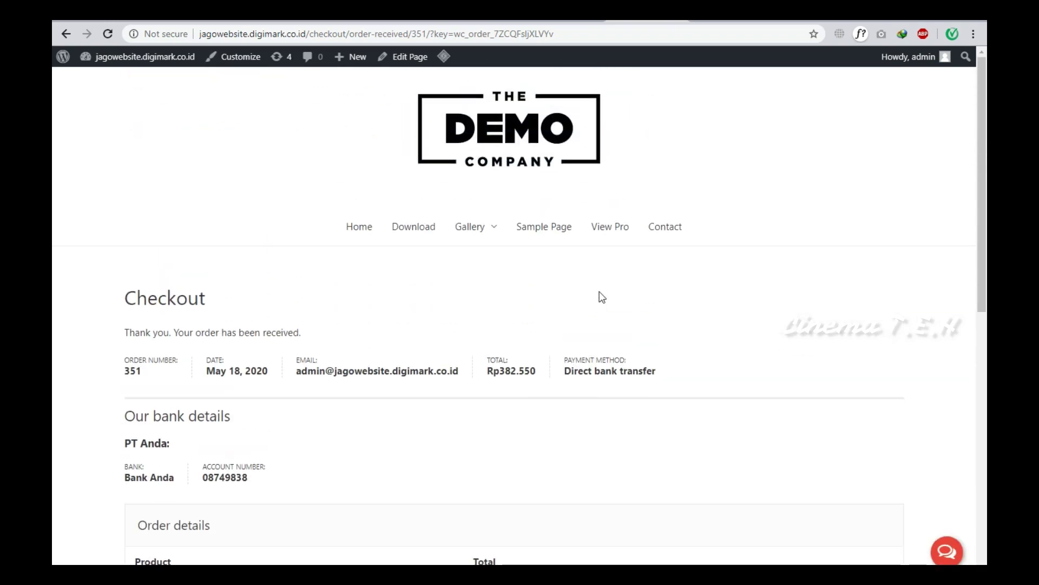